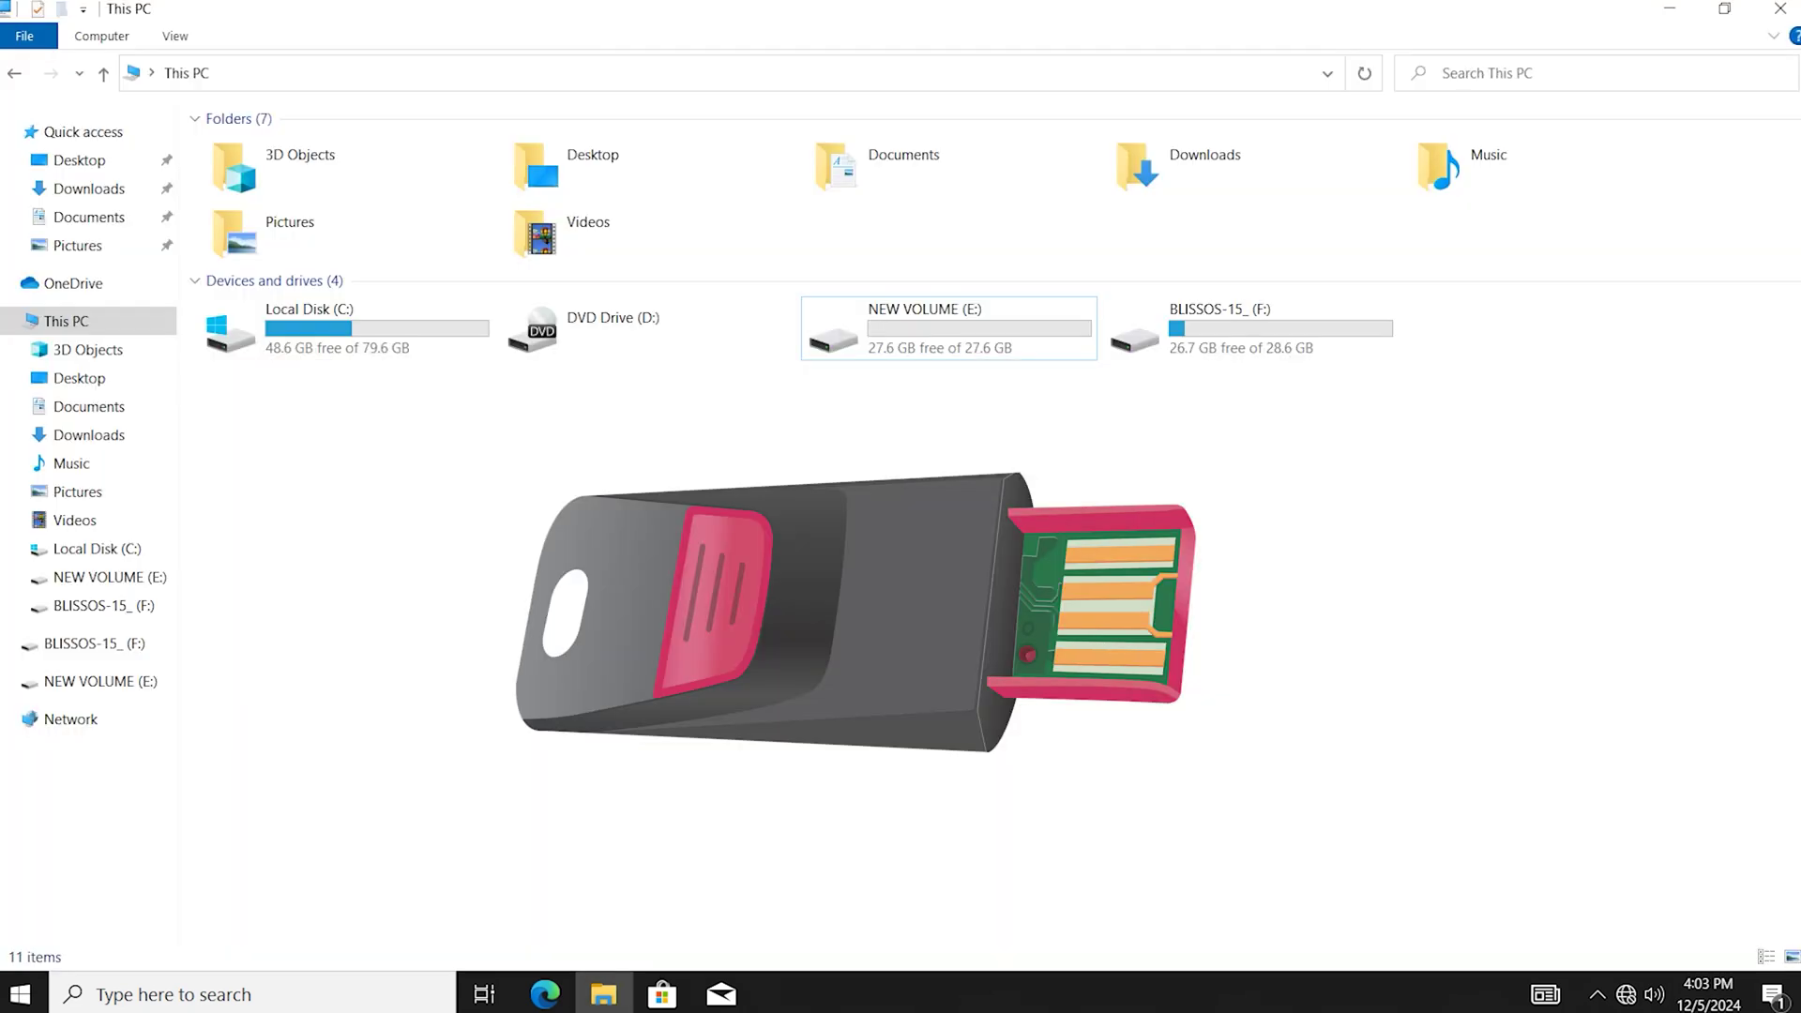
# - Select the empty 27.6 GB NEW VOLUME (E:) drive under This PC
pyautogui.click(924, 340)
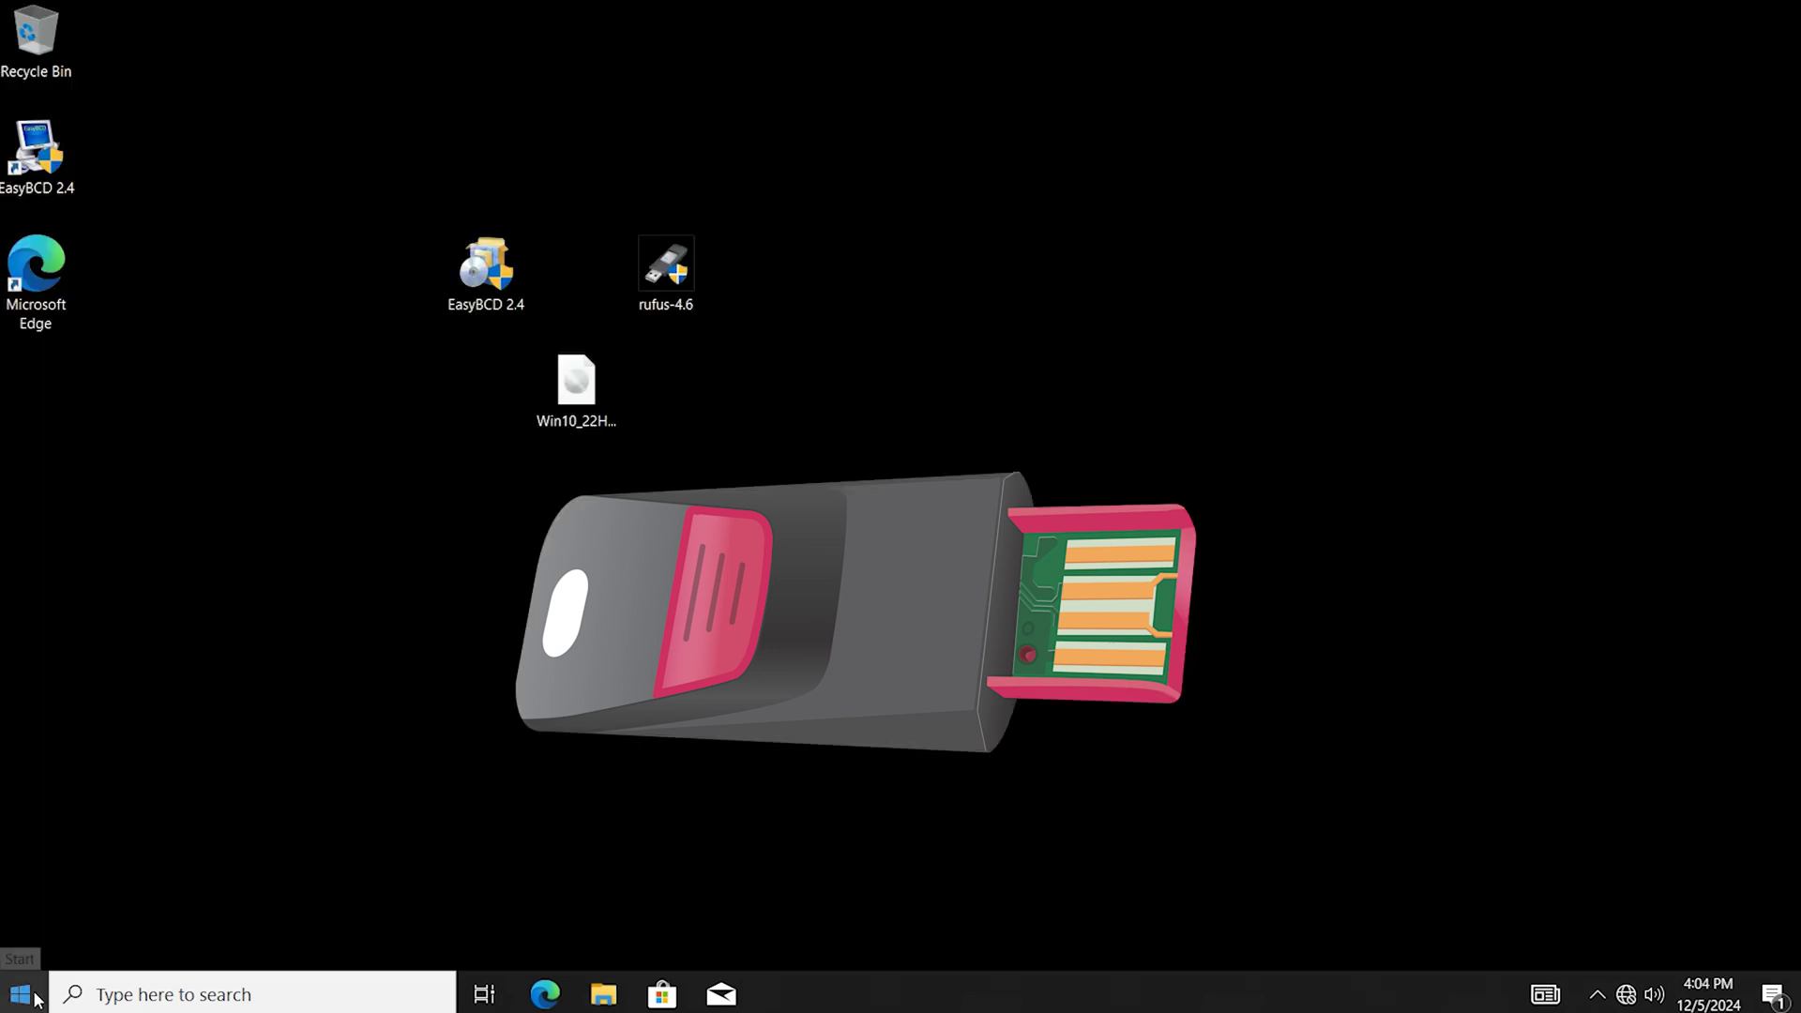
# - In Disk Management, shrink C: by 10000 MB to 69.91 GB, freeing 9.77 GB
pyautogui.rightClick(35, 996)
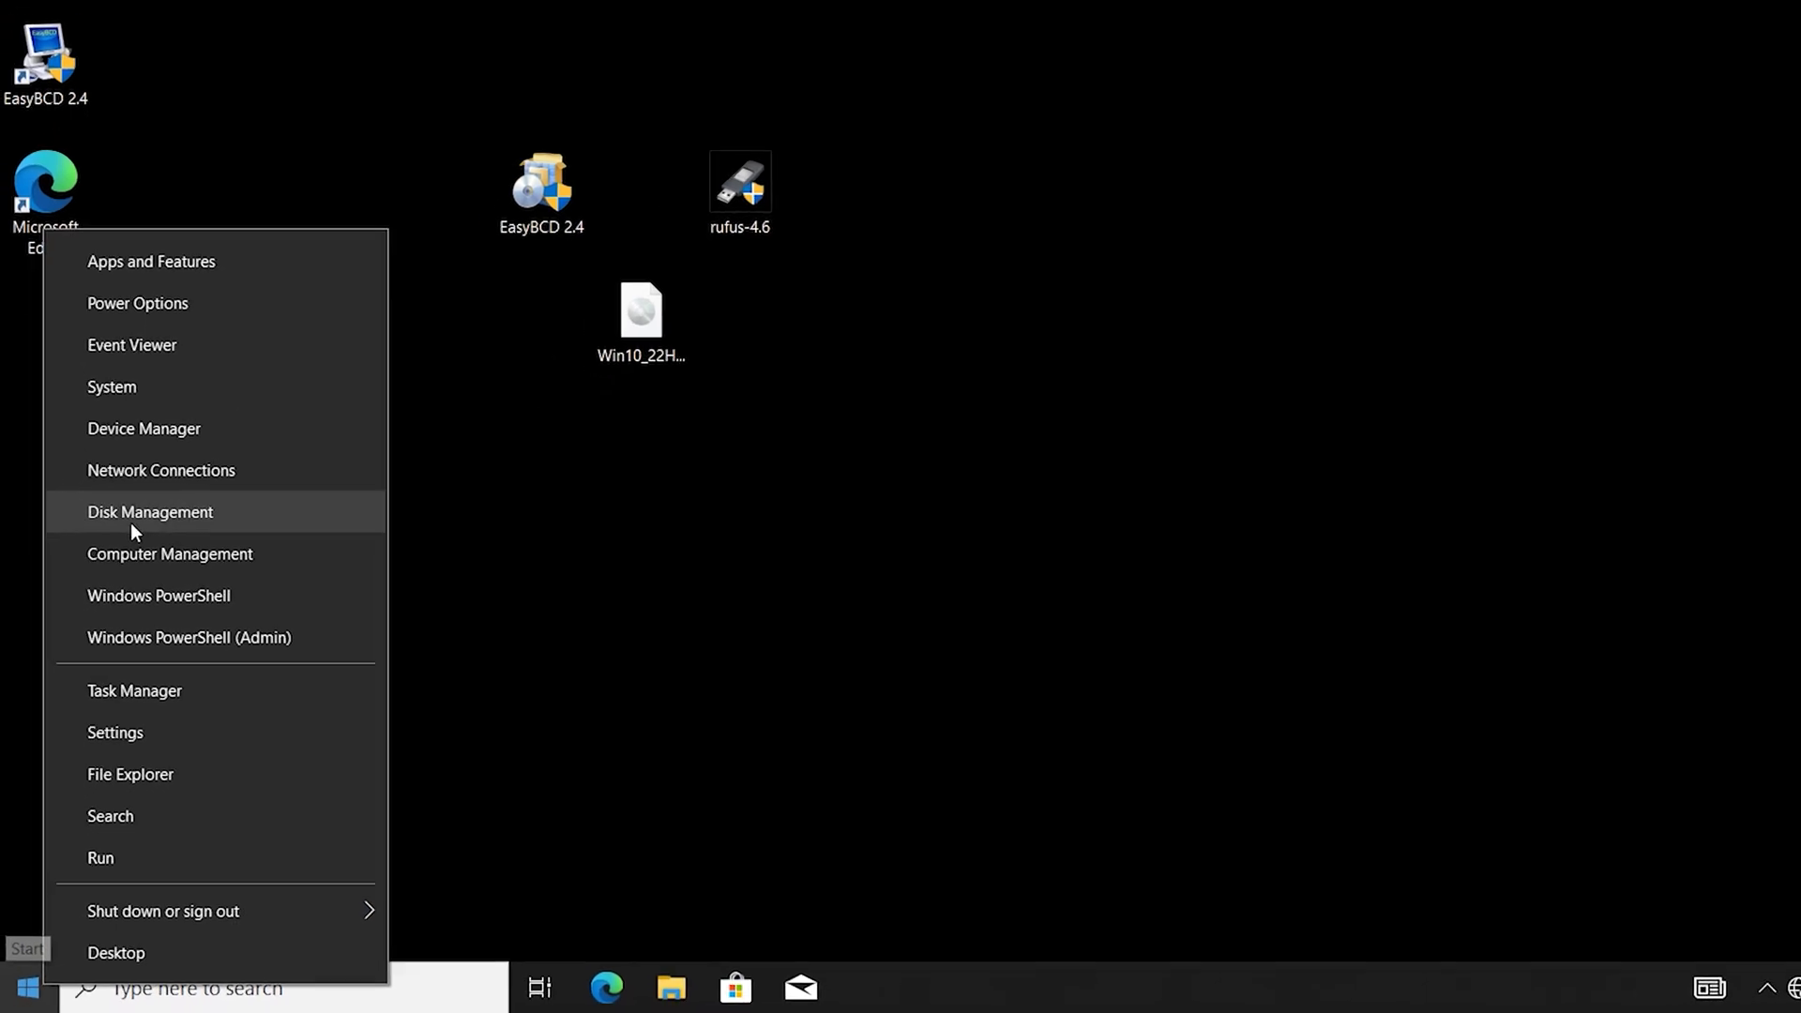
pyautogui.click(120, 551)
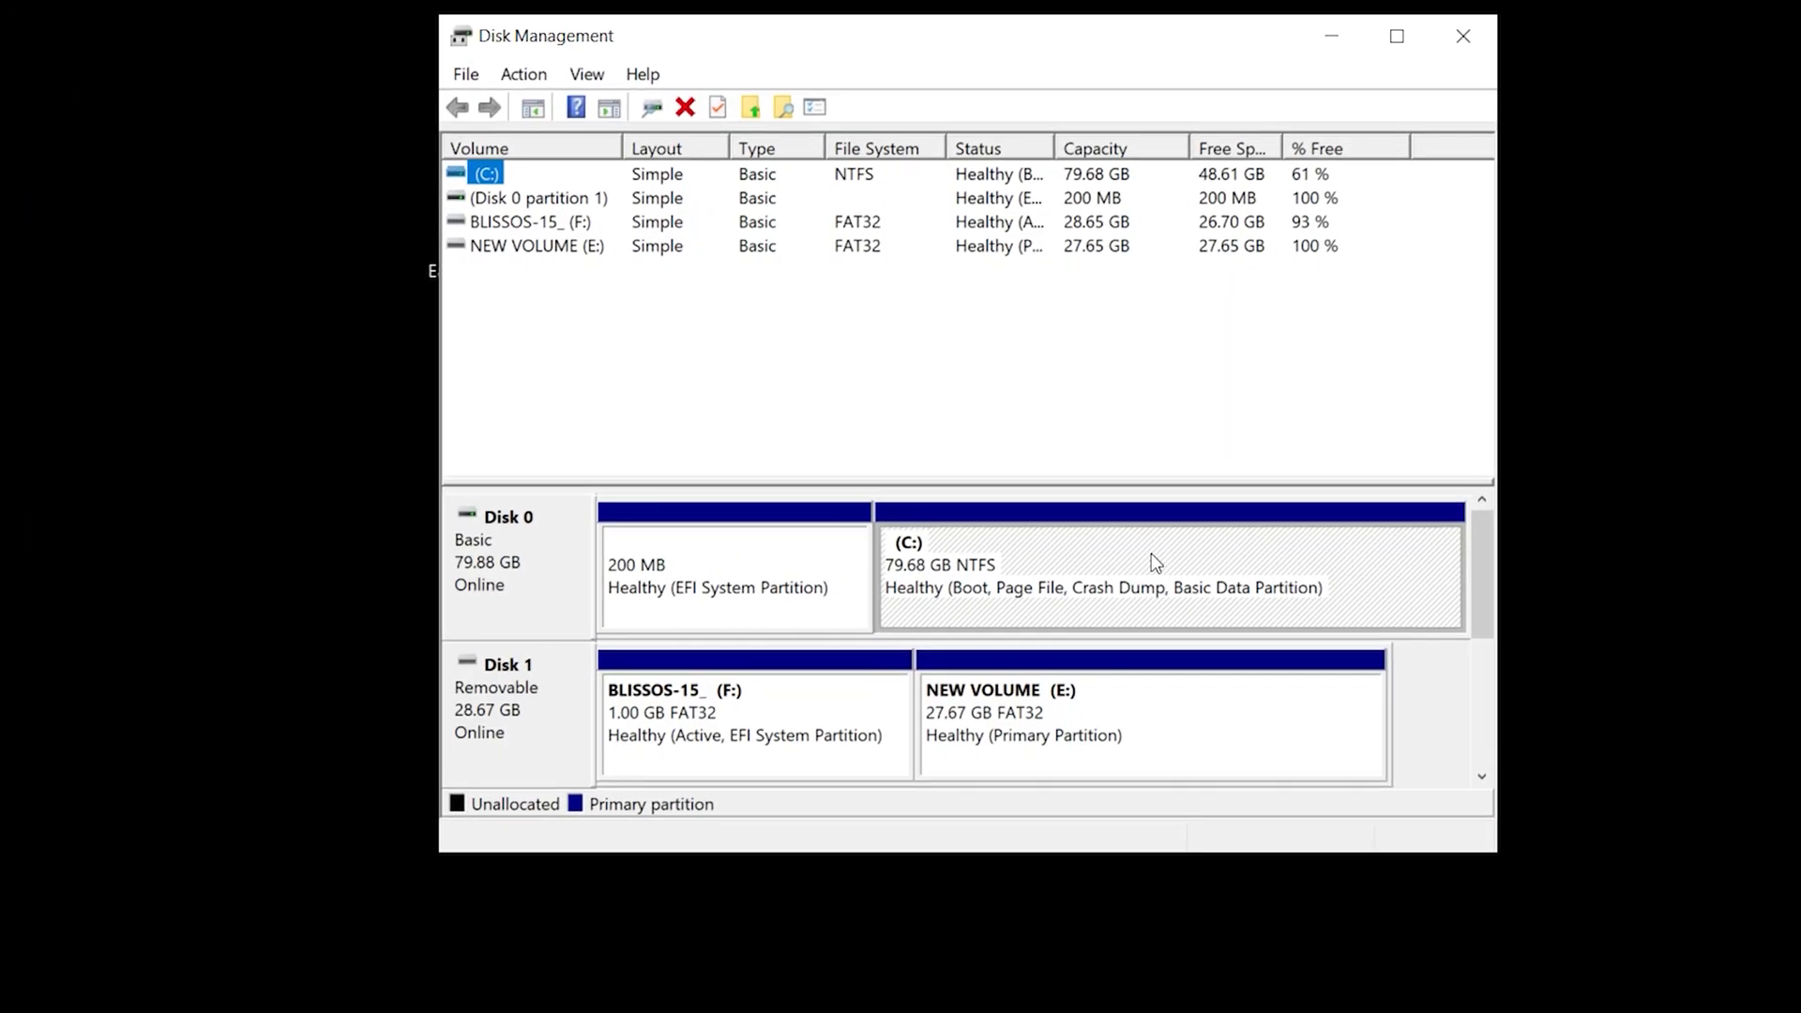
pyautogui.rightClick(1144, 580)
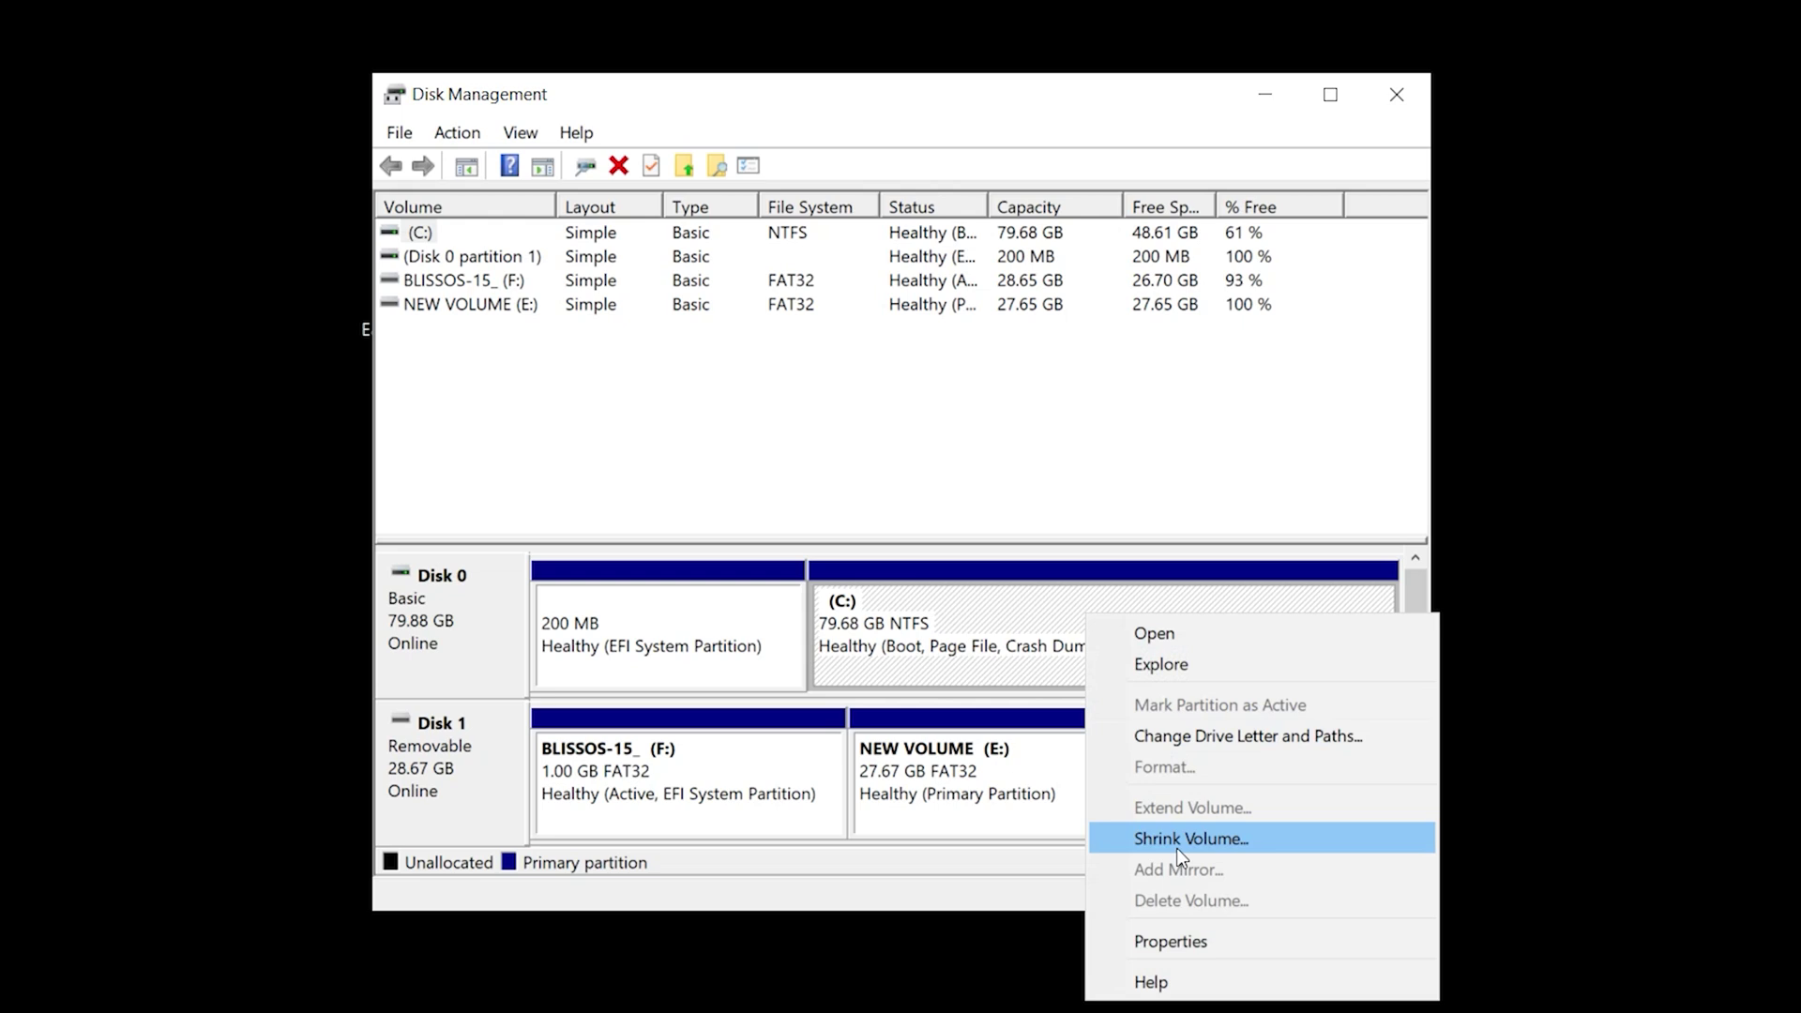
pyautogui.click(1171, 840)
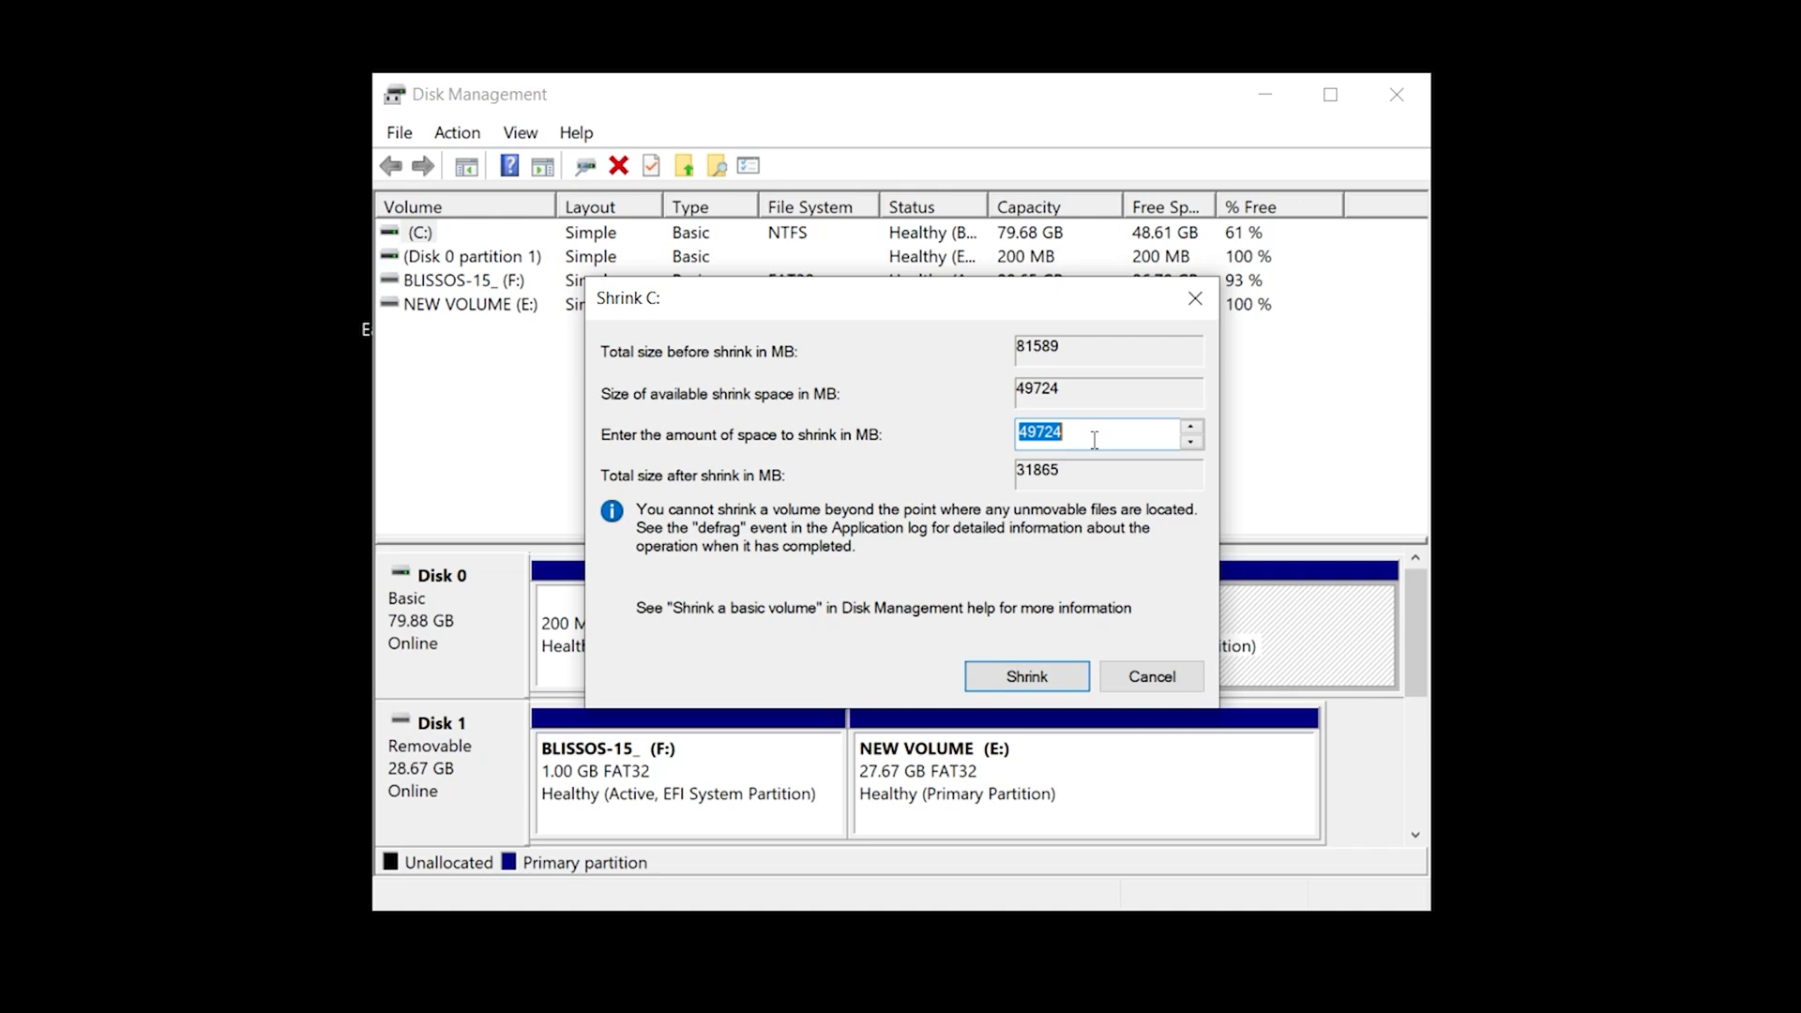
pyautogui.press('BackSpace')
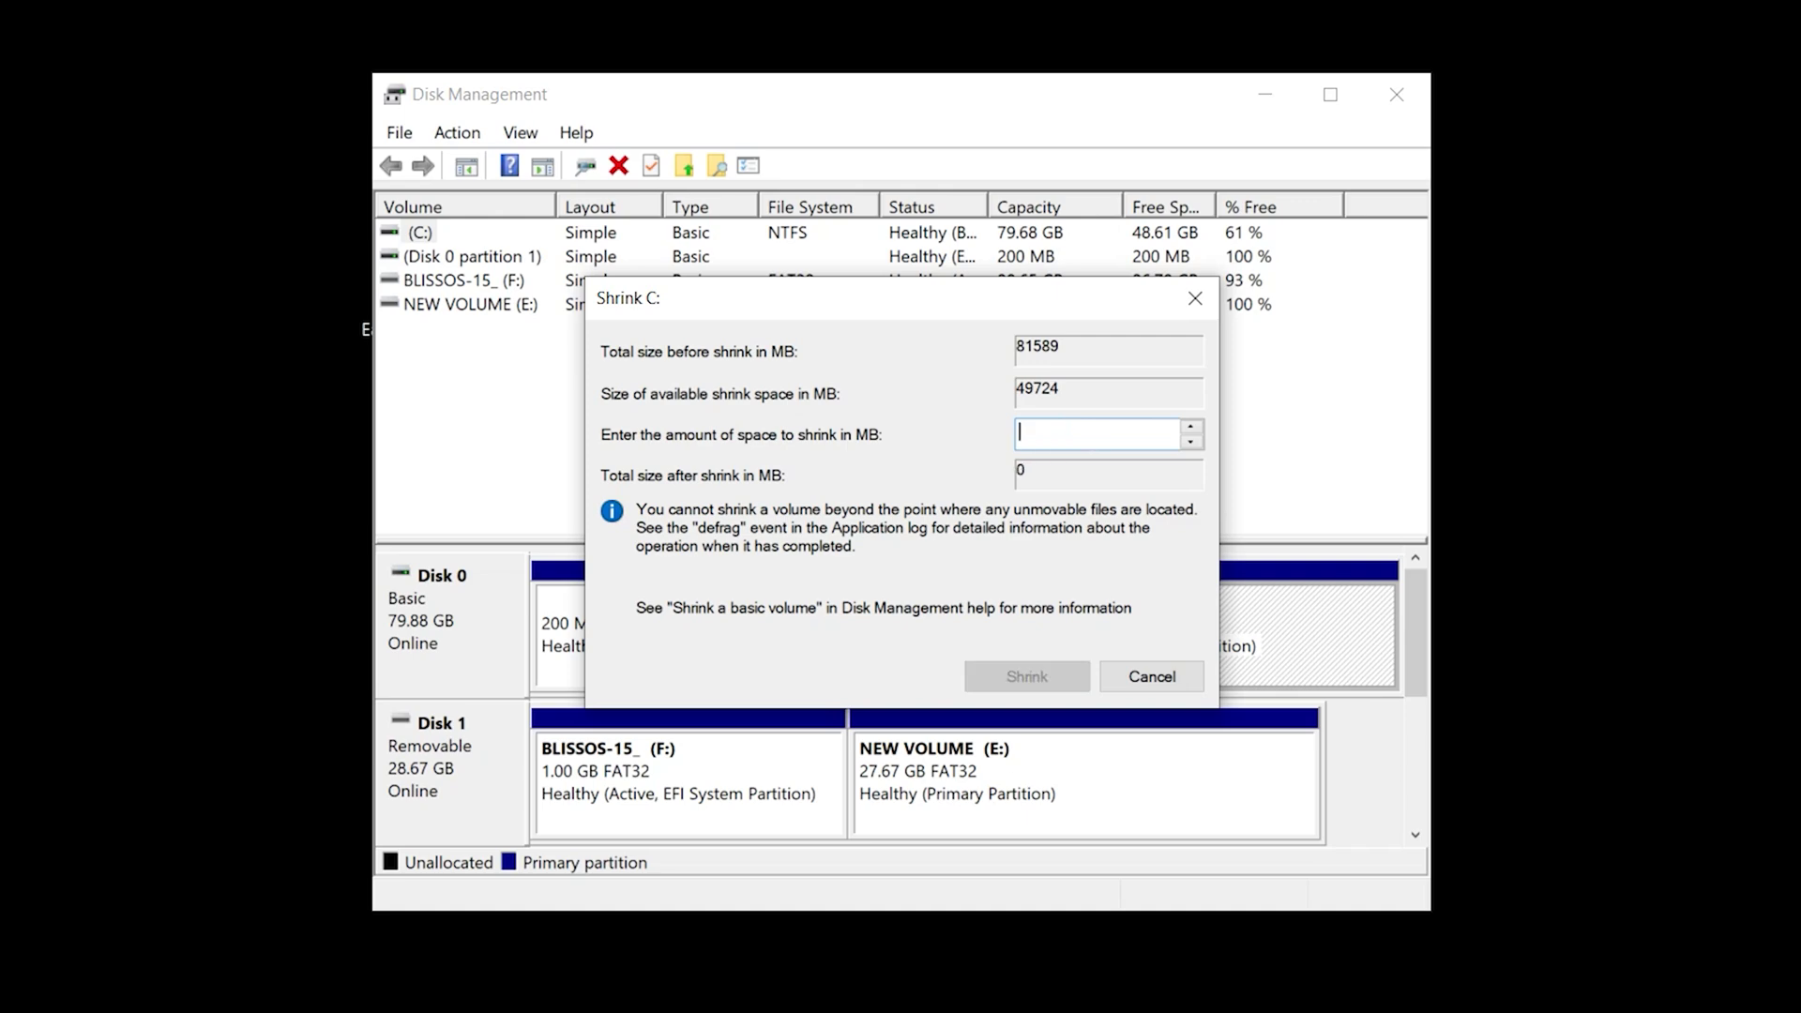
pyautogui.write('10000')
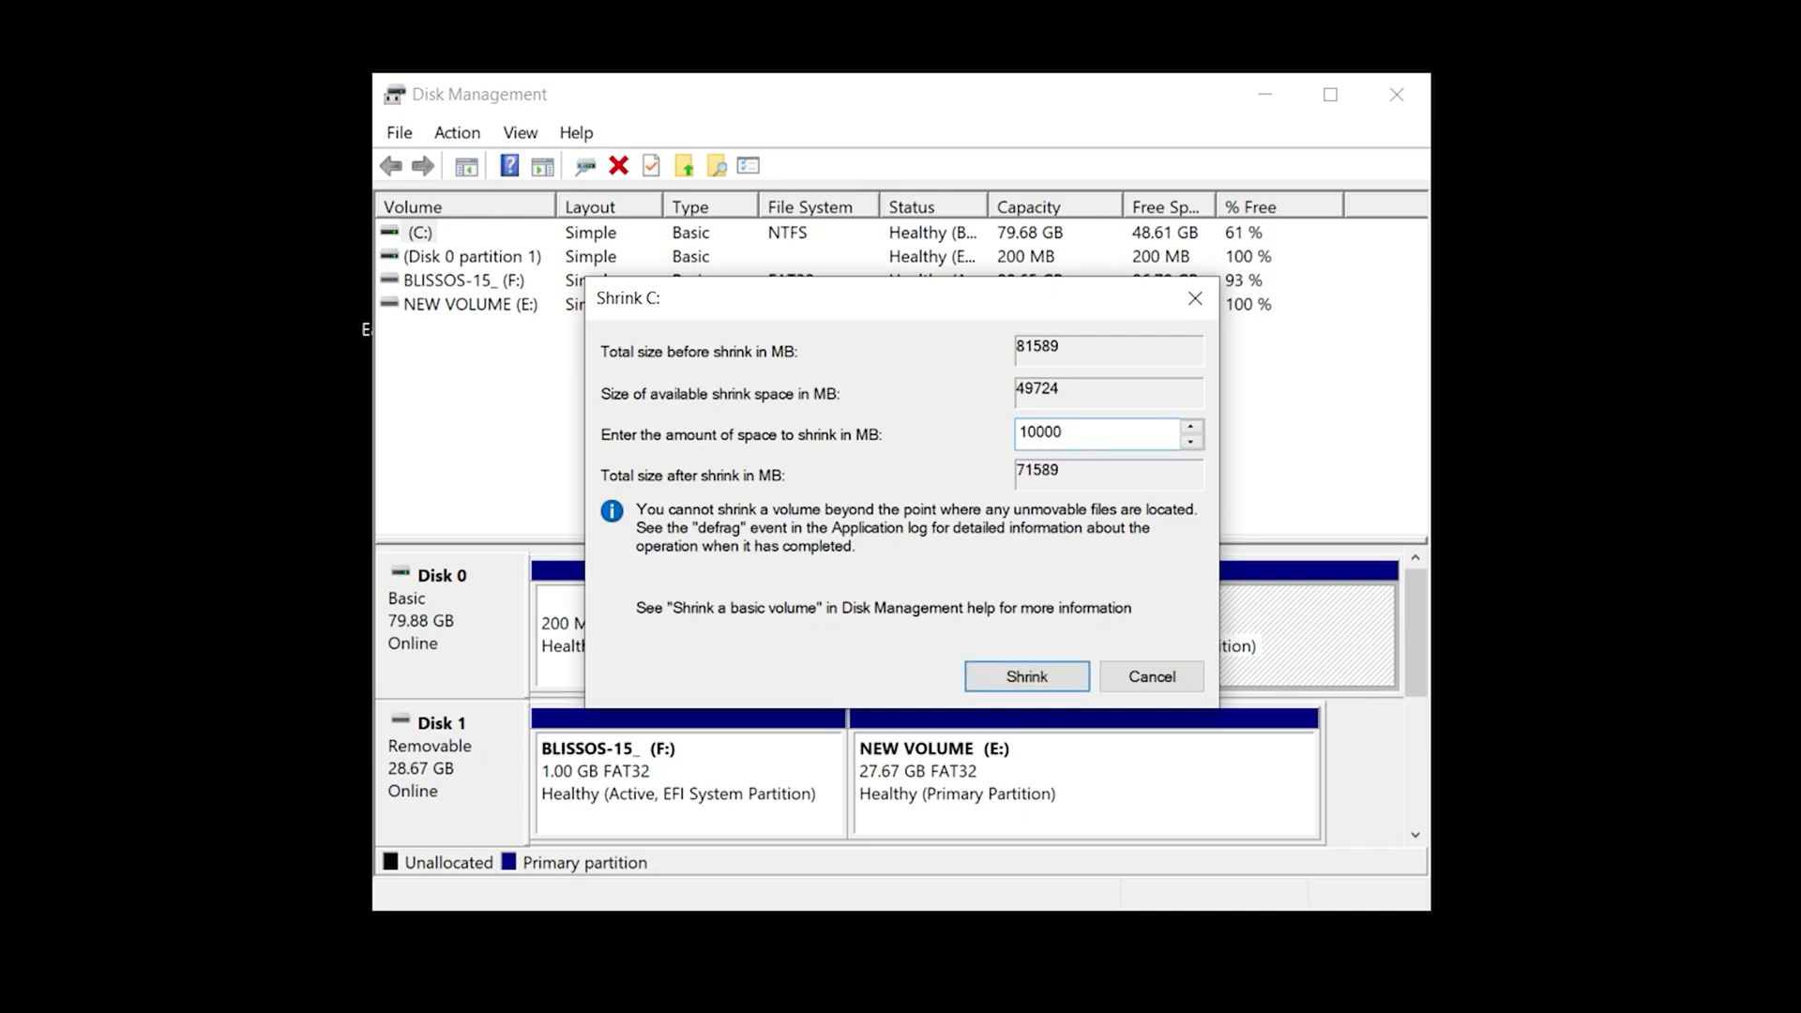
pyautogui.click(1044, 673)
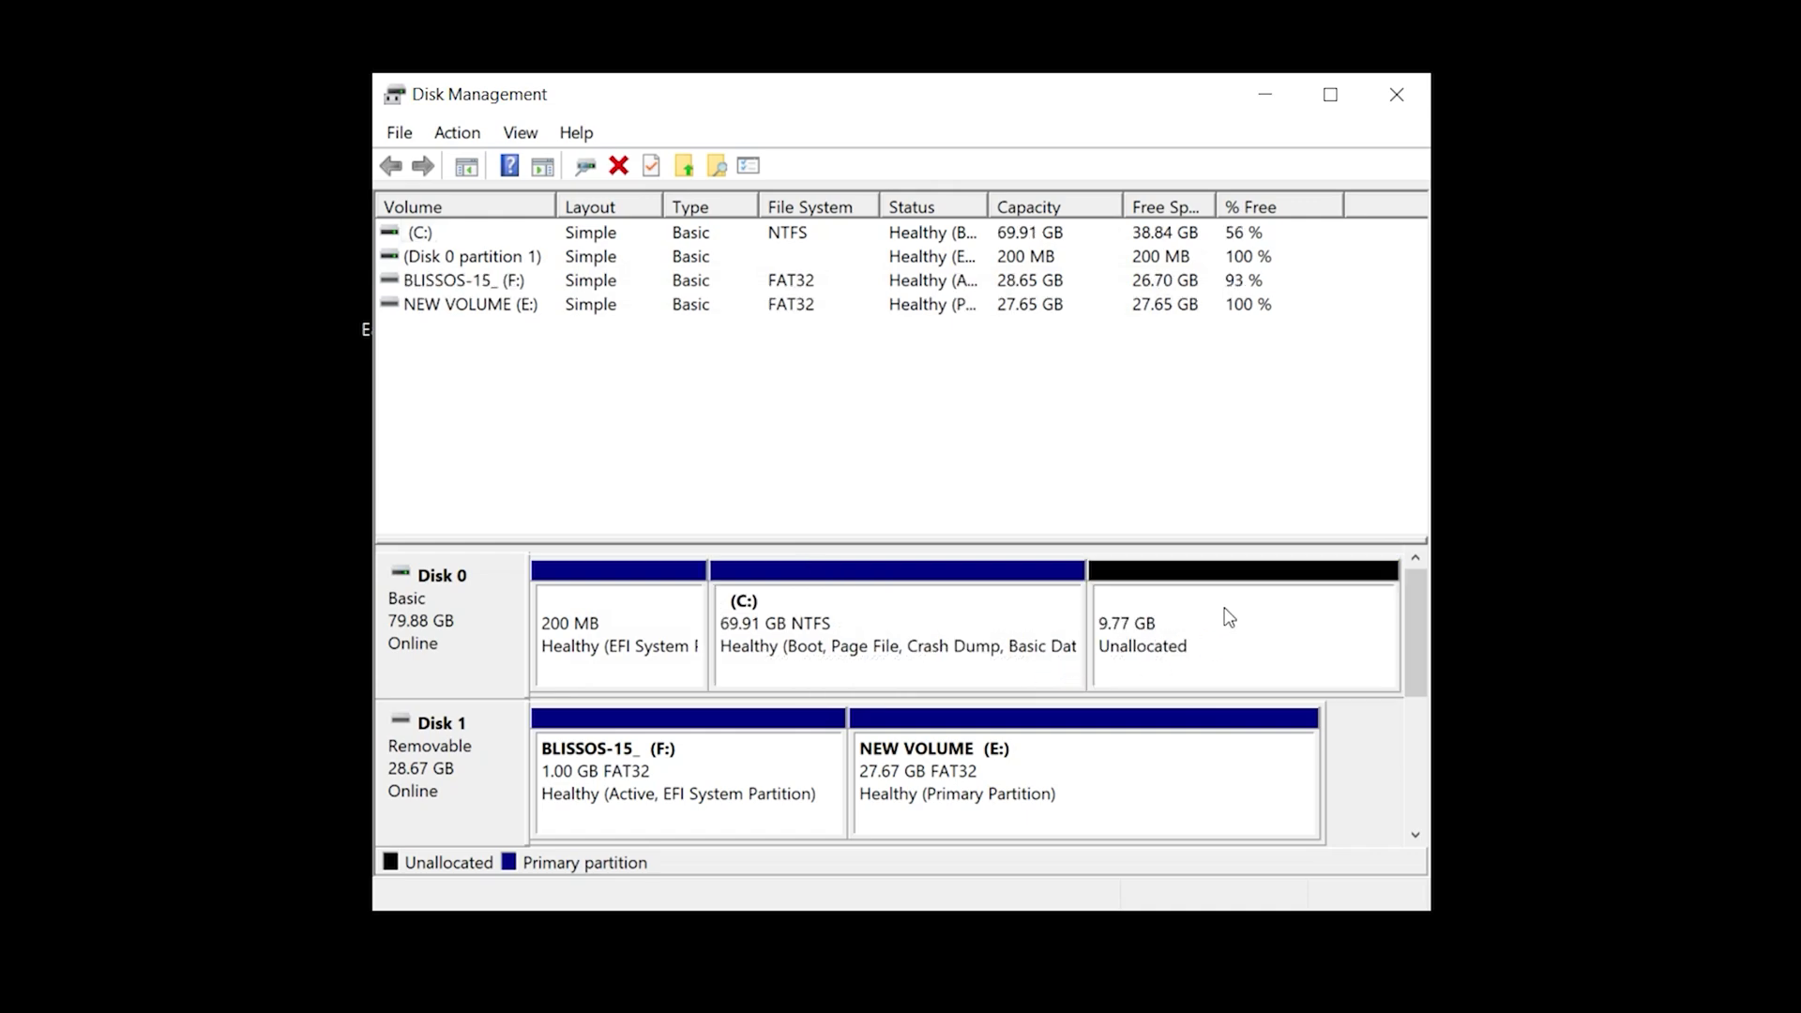
# - Make the 9.77 GB free space a quick-formatted NTFS simple volume, New Volume, letter G:
pyautogui.rightClick(1224, 608)
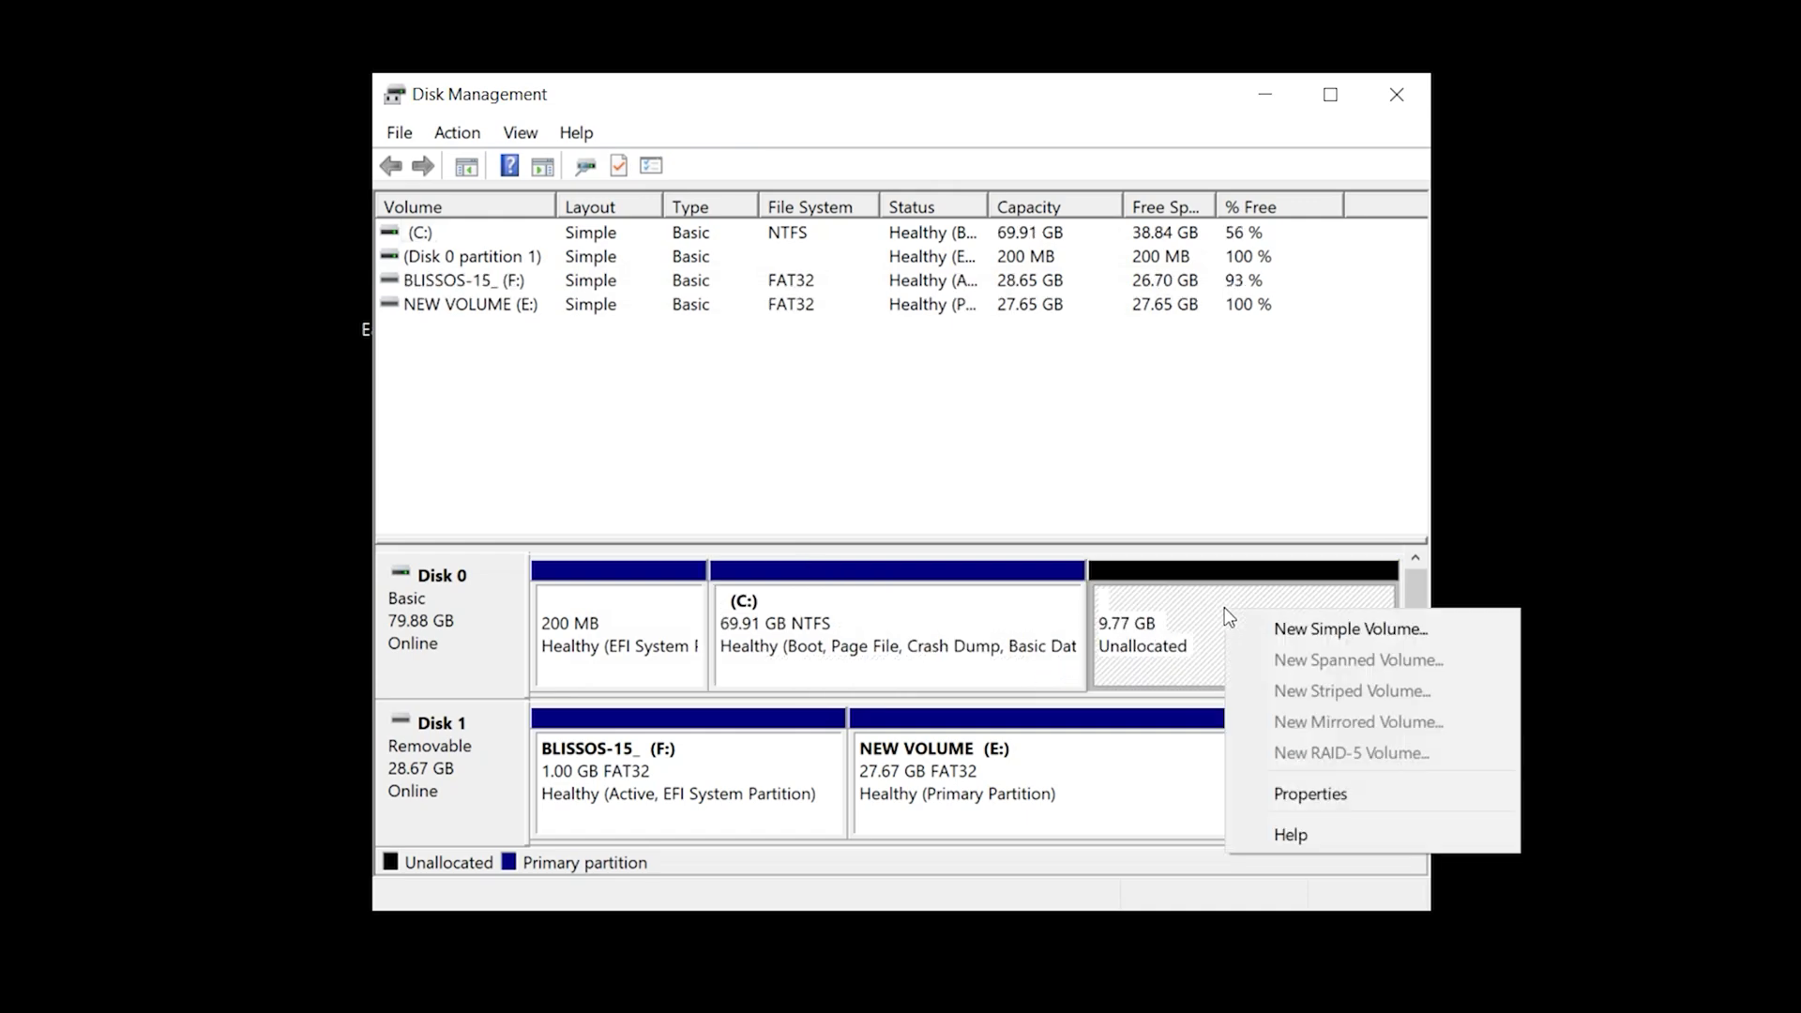
pyautogui.click(1299, 631)
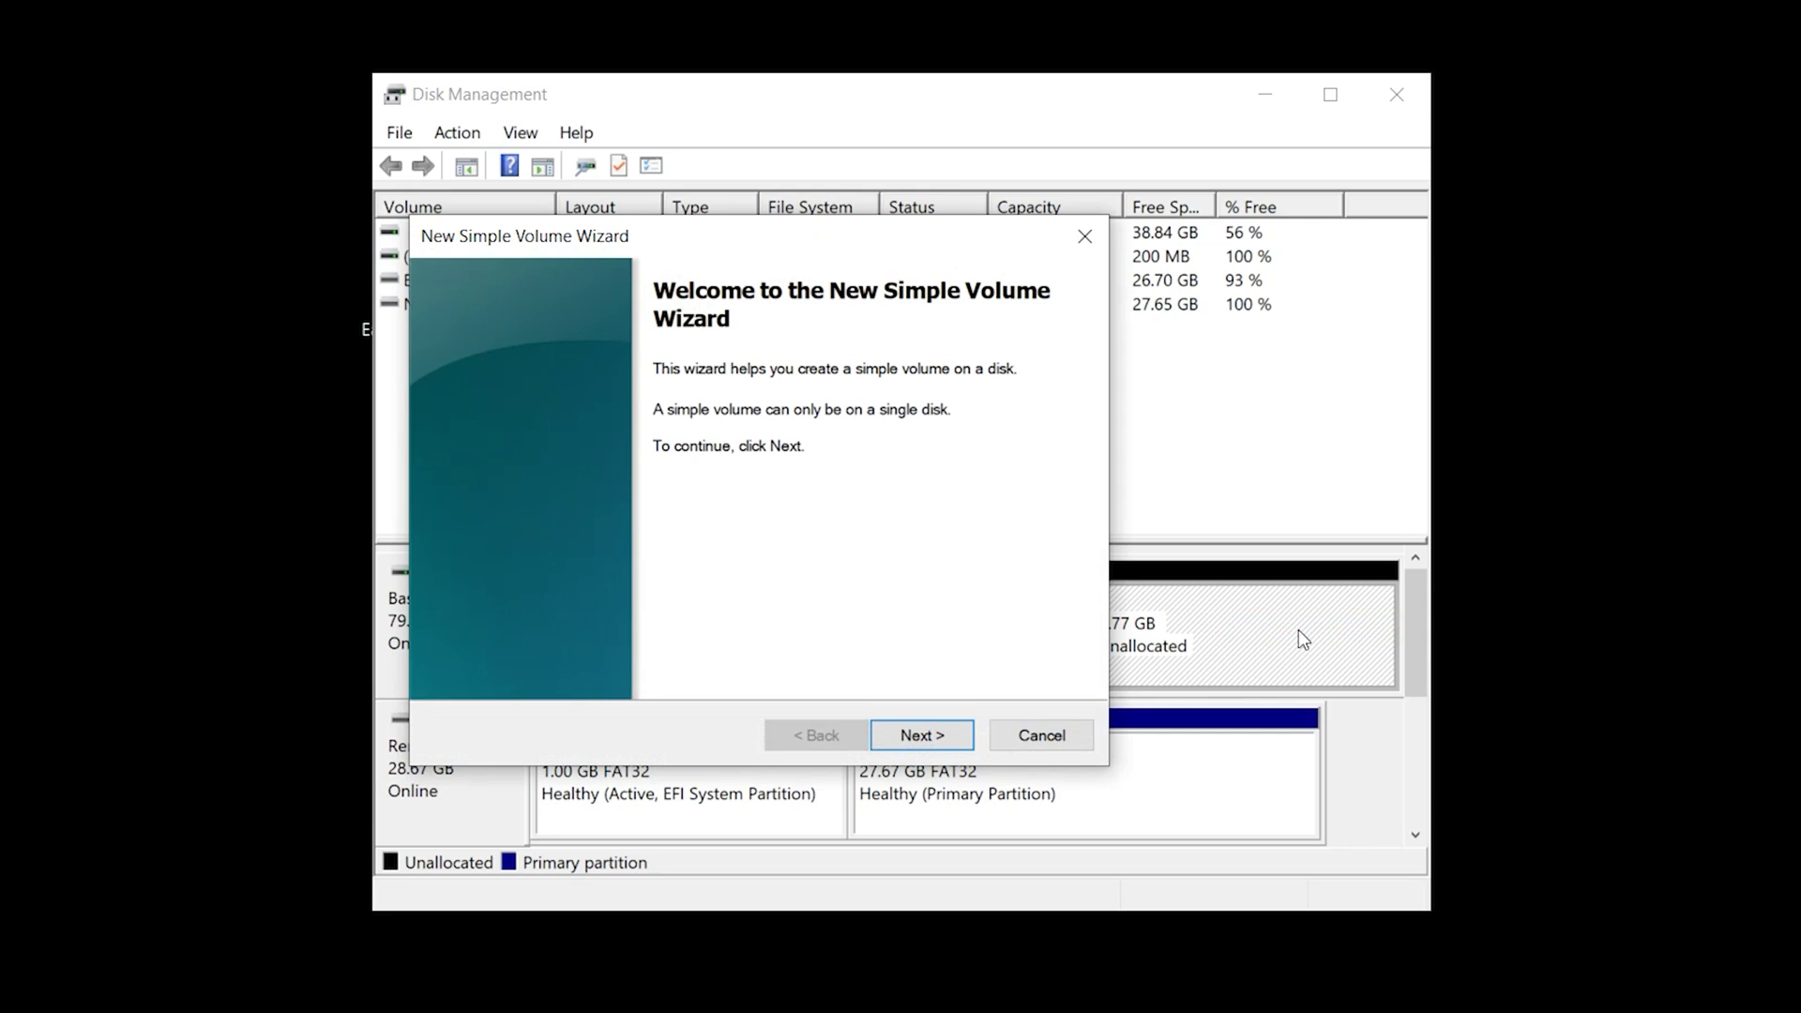
pyautogui.click(928, 738)
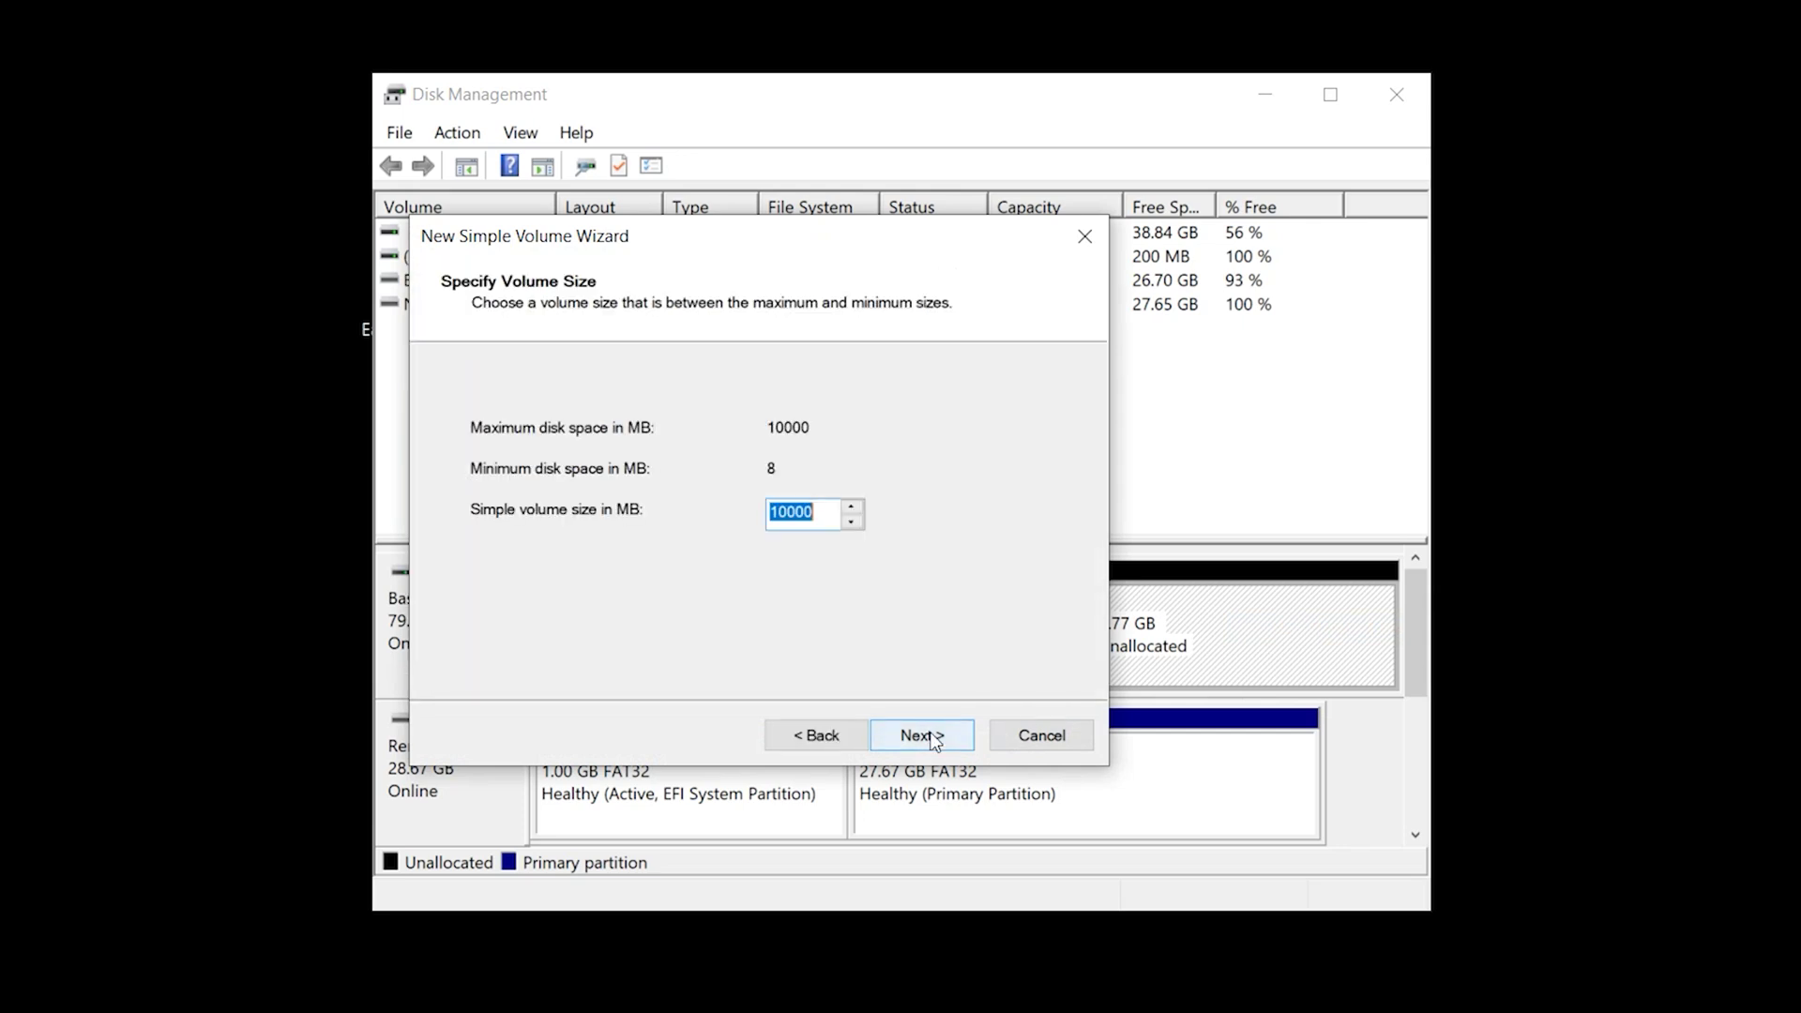
pyautogui.click(929, 737)
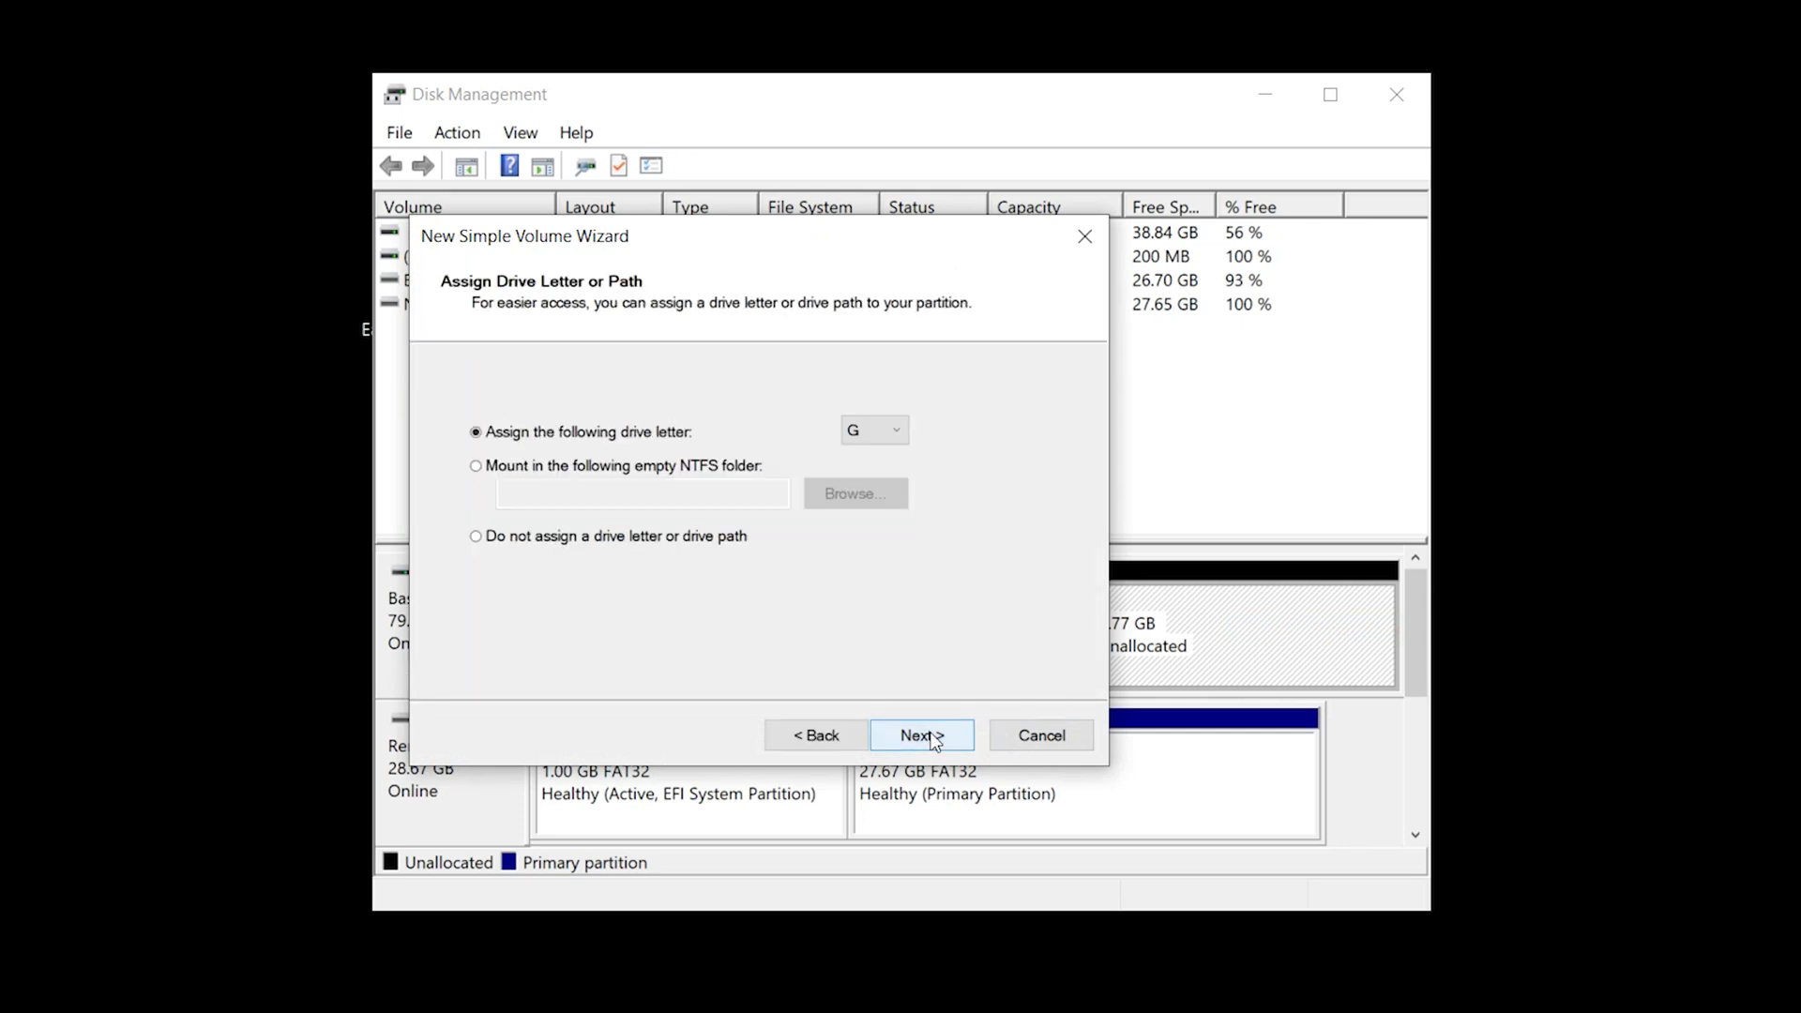
pyautogui.click(934, 742)
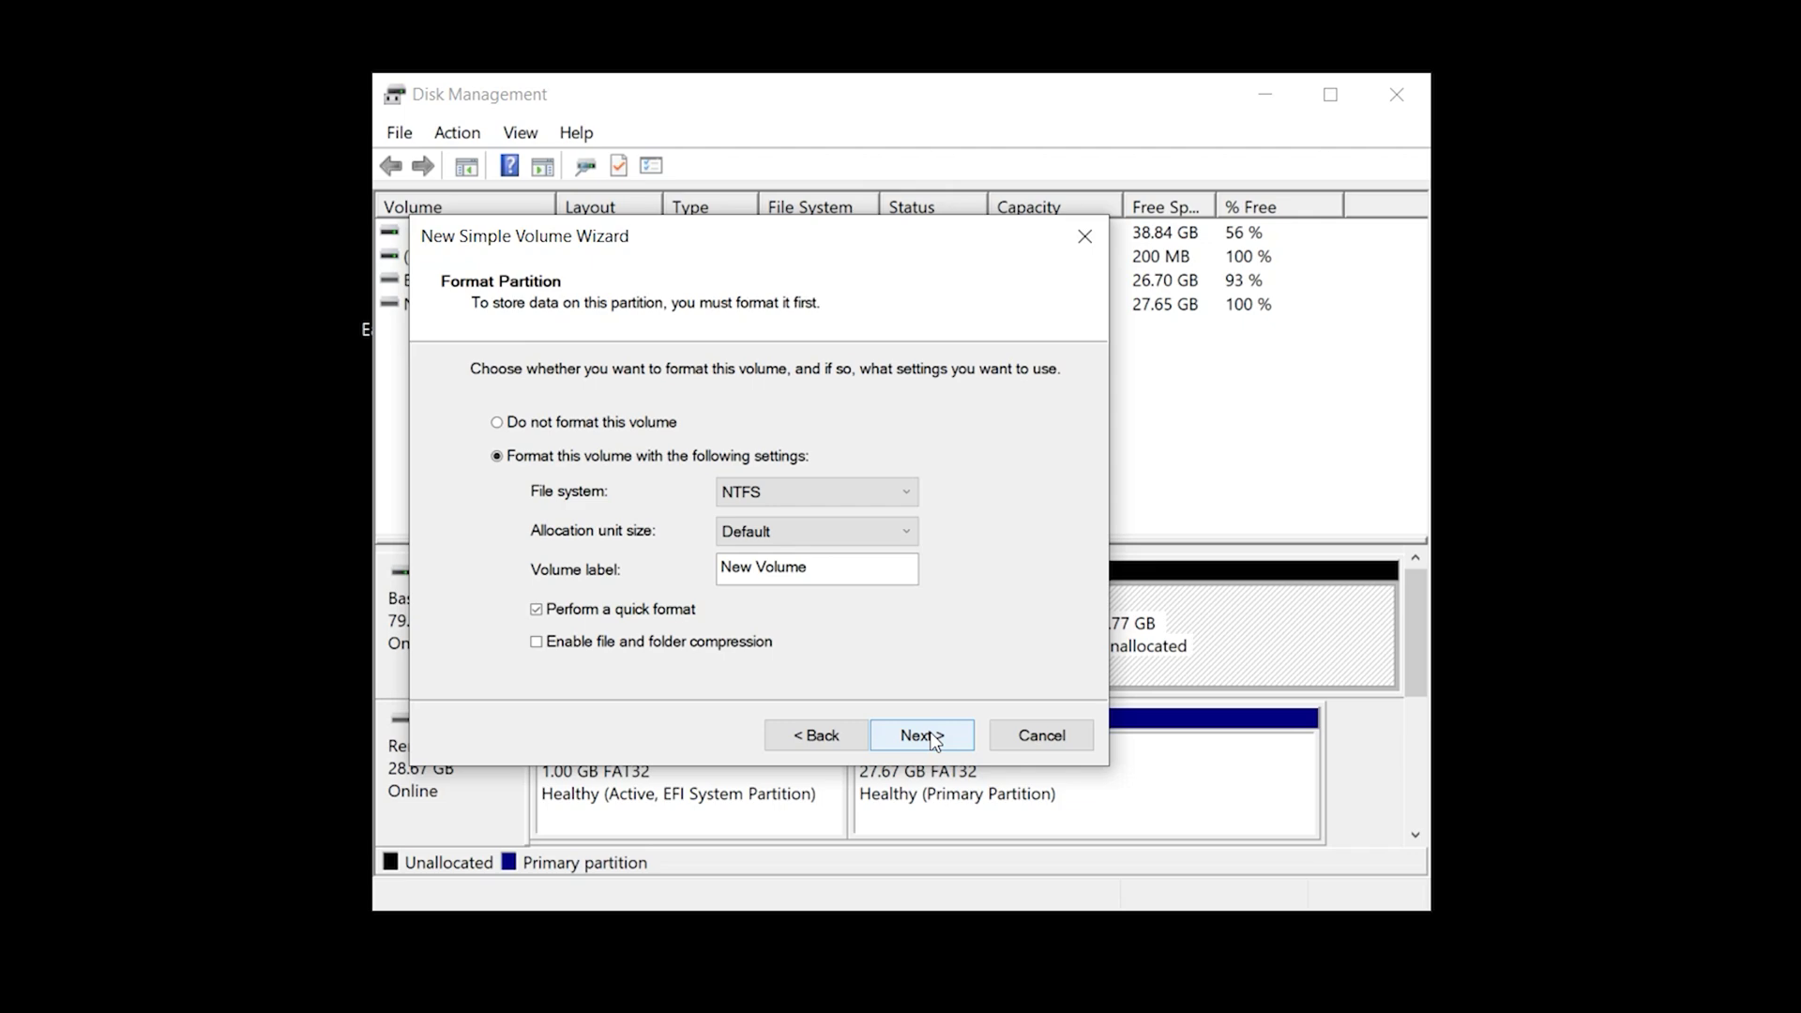
pyautogui.click(934, 742)
pyautogui.click(922, 735)
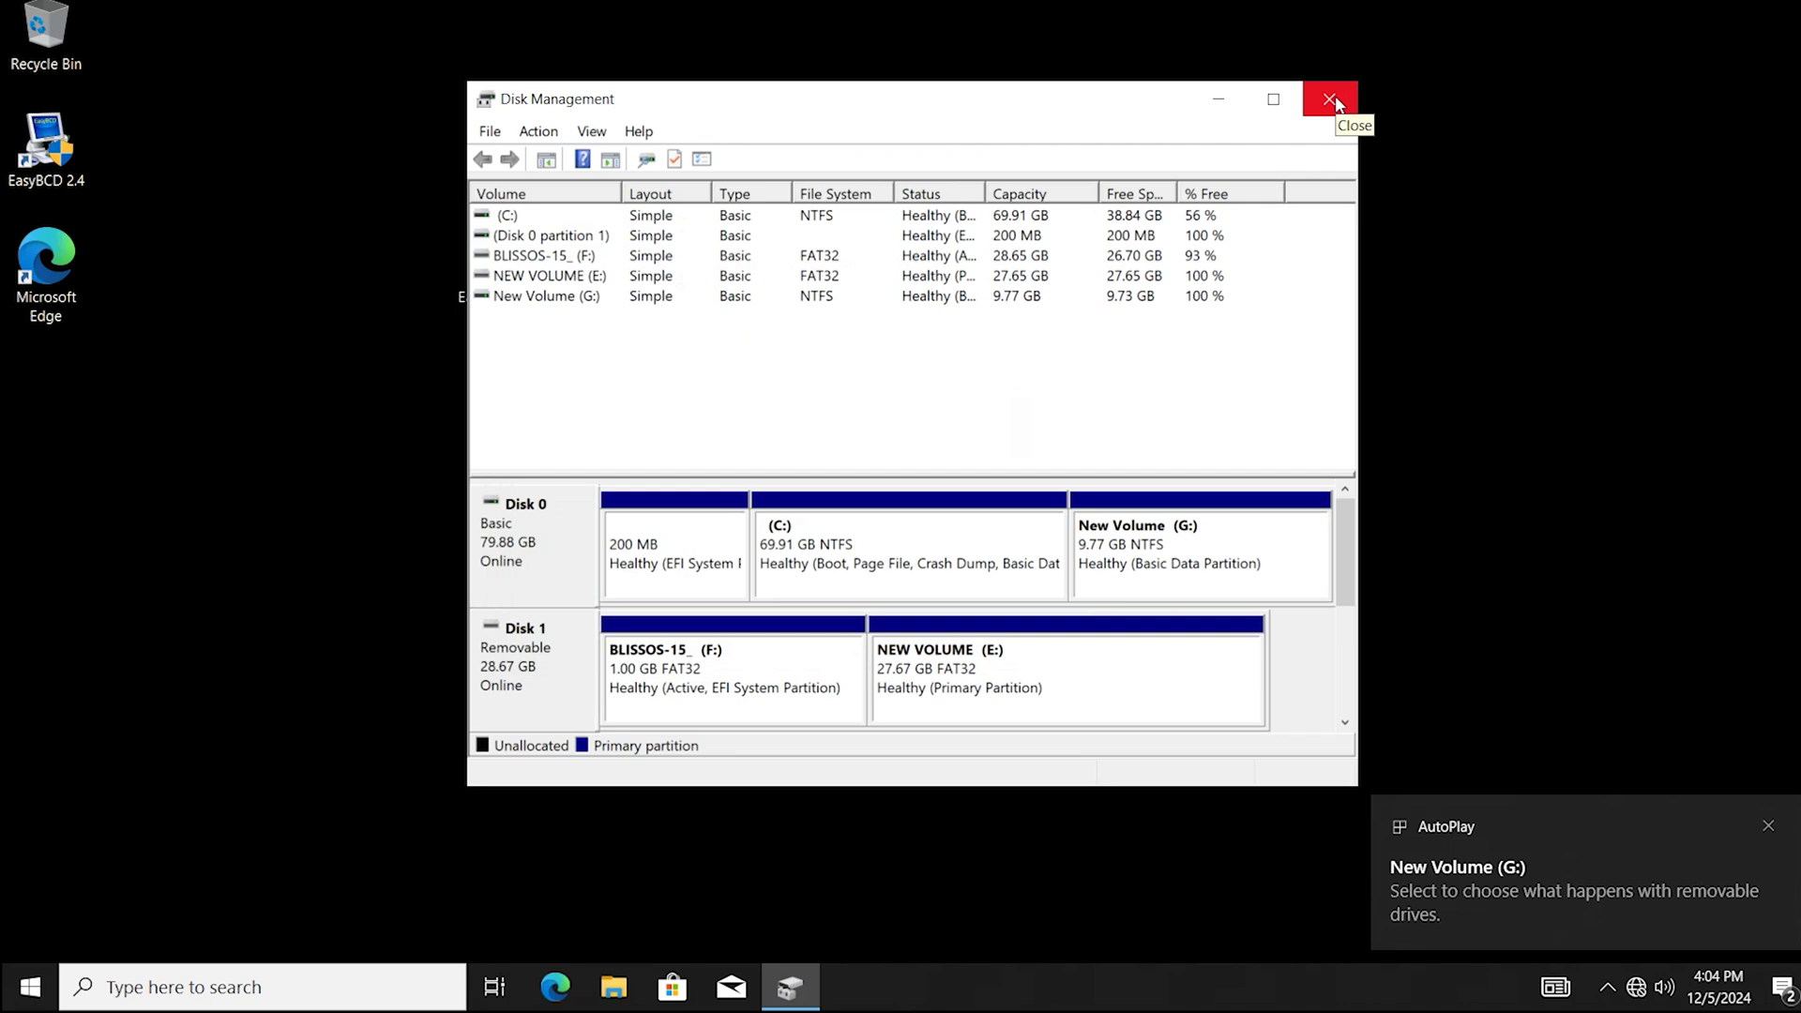
# - Confirm New Volume (G:) appears under This PC, then show the mounted Win10_22H2 disc's files
pyautogui.click(1400, 93)
pyautogui.click(613, 987)
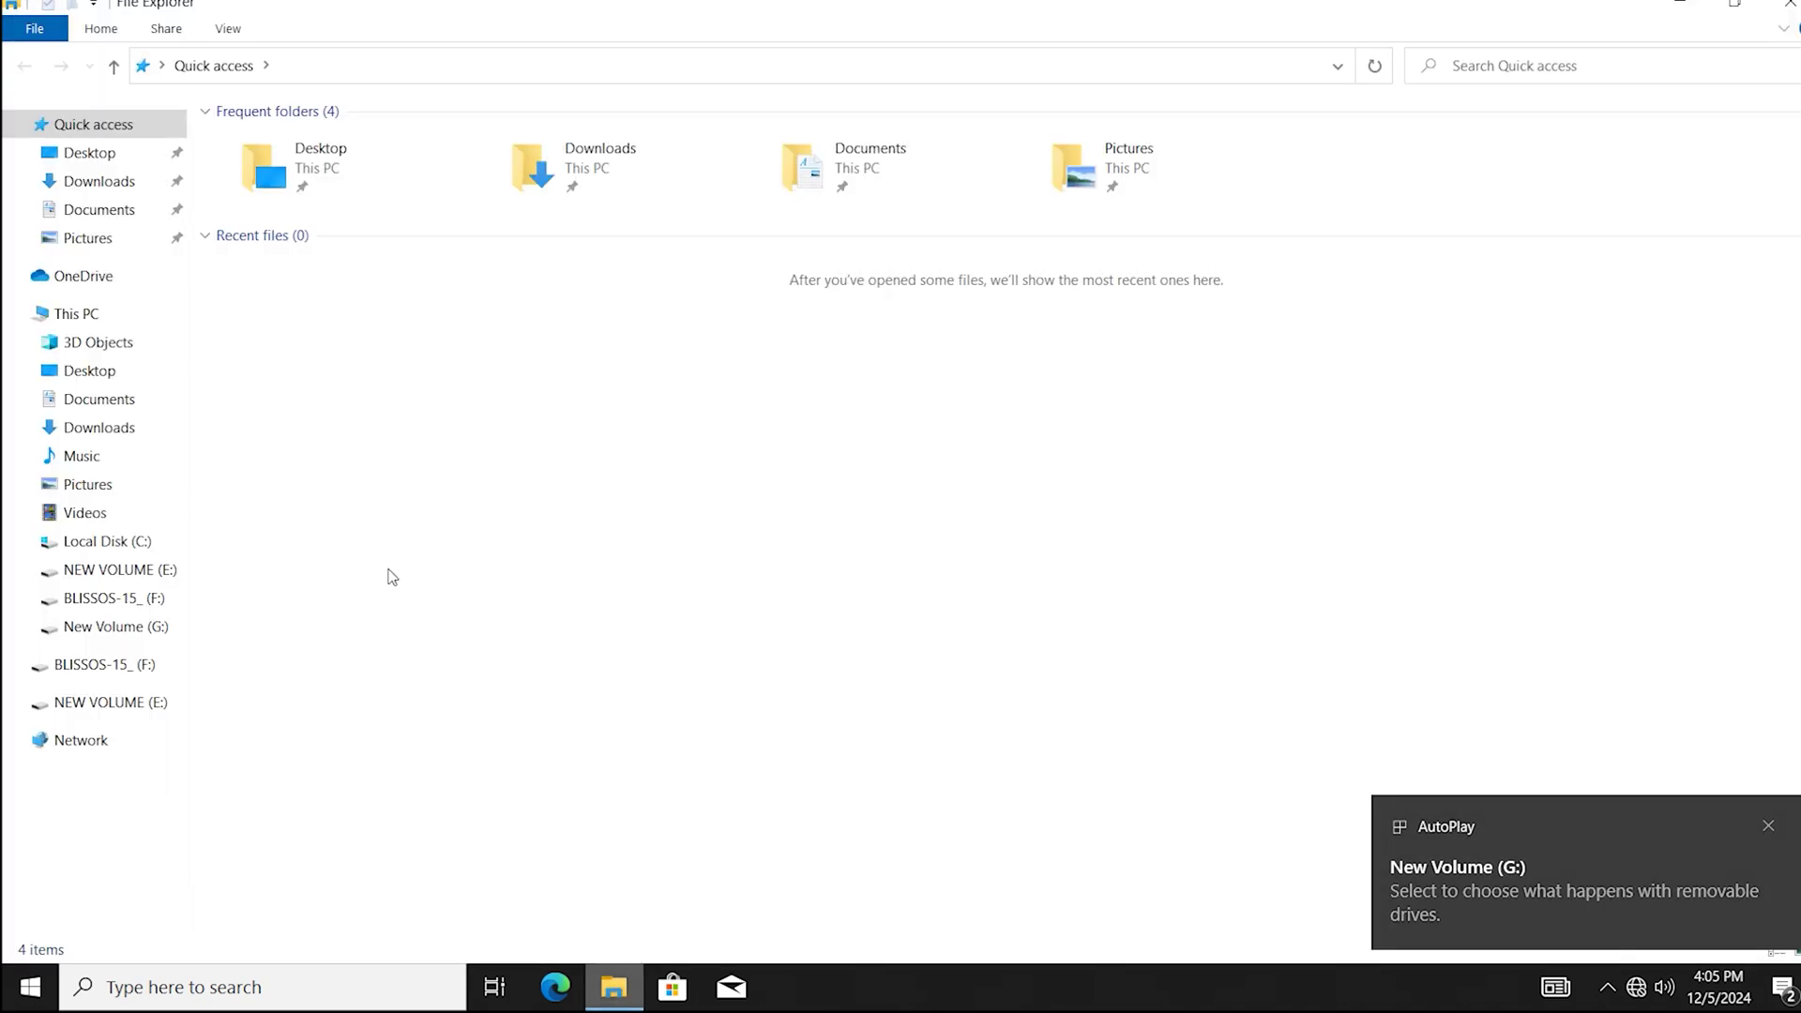
pyautogui.click(99, 314)
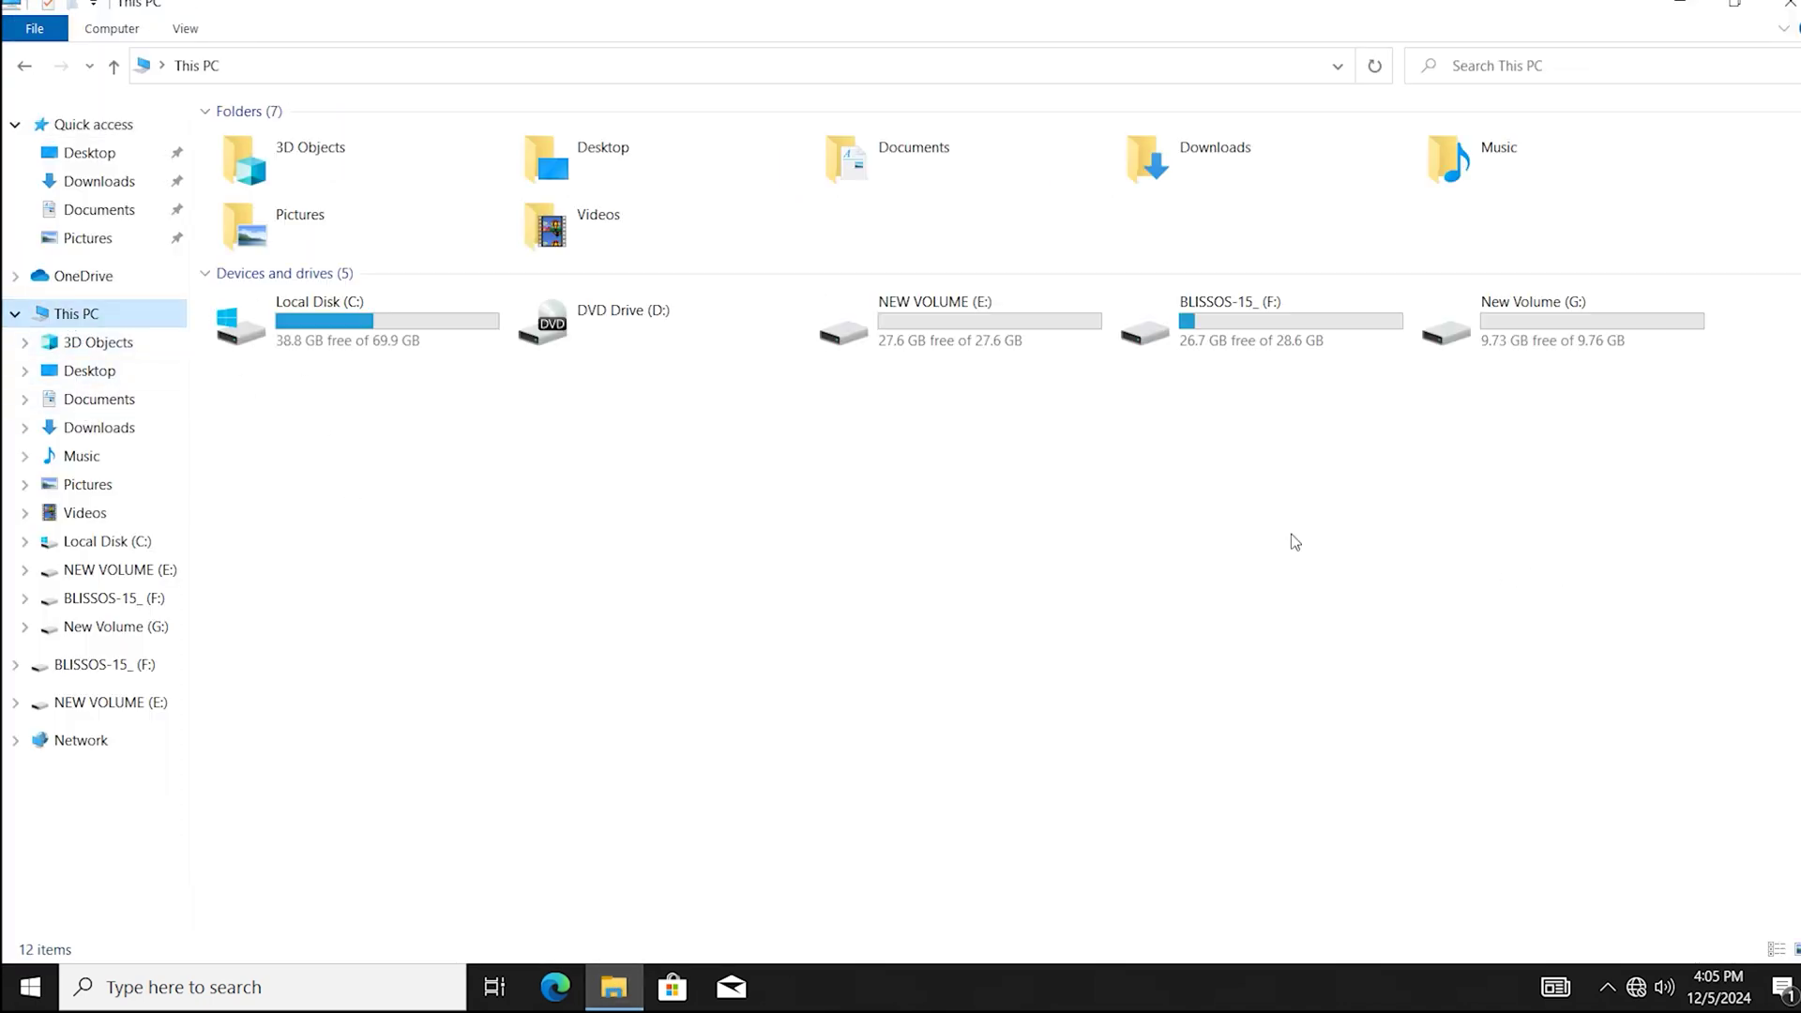
pyautogui.click(1532, 521)
pyautogui.moveTo(1646, 534); pyautogui.dragTo(1425, 300)
pyautogui.click(1785, 5)
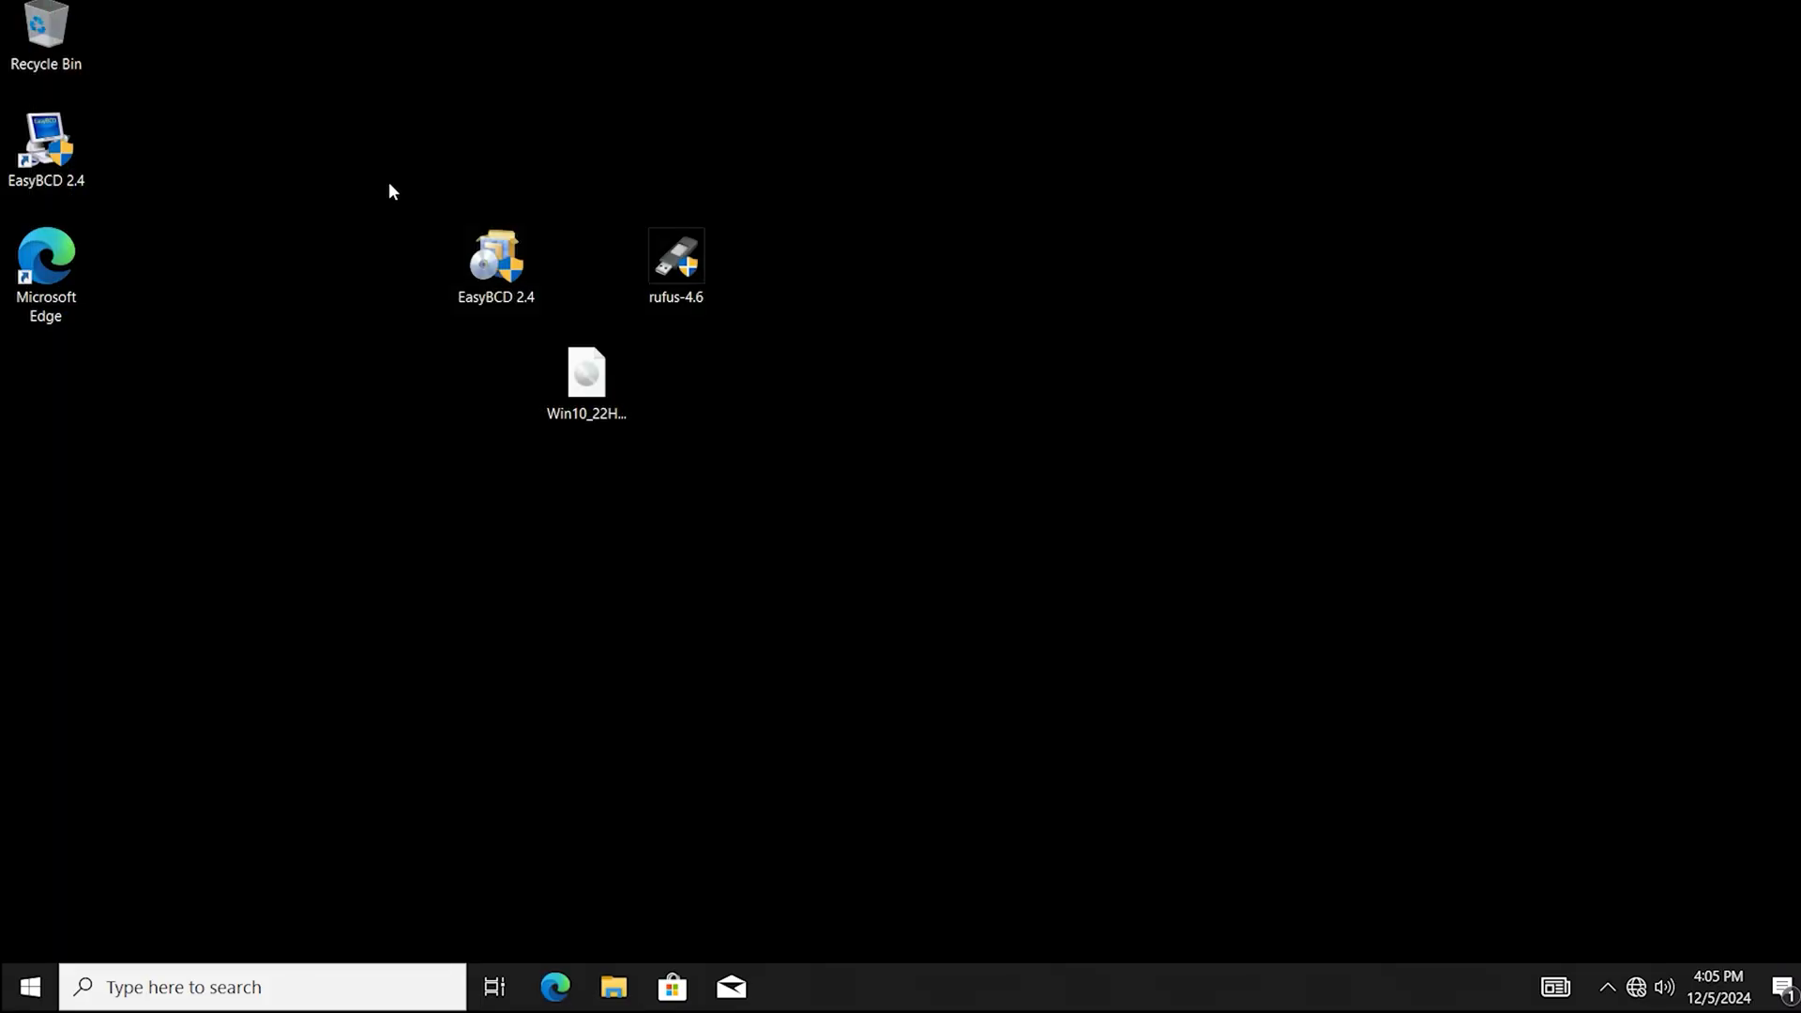
pyautogui.moveTo(389, 184); pyautogui.dragTo(898, 638)
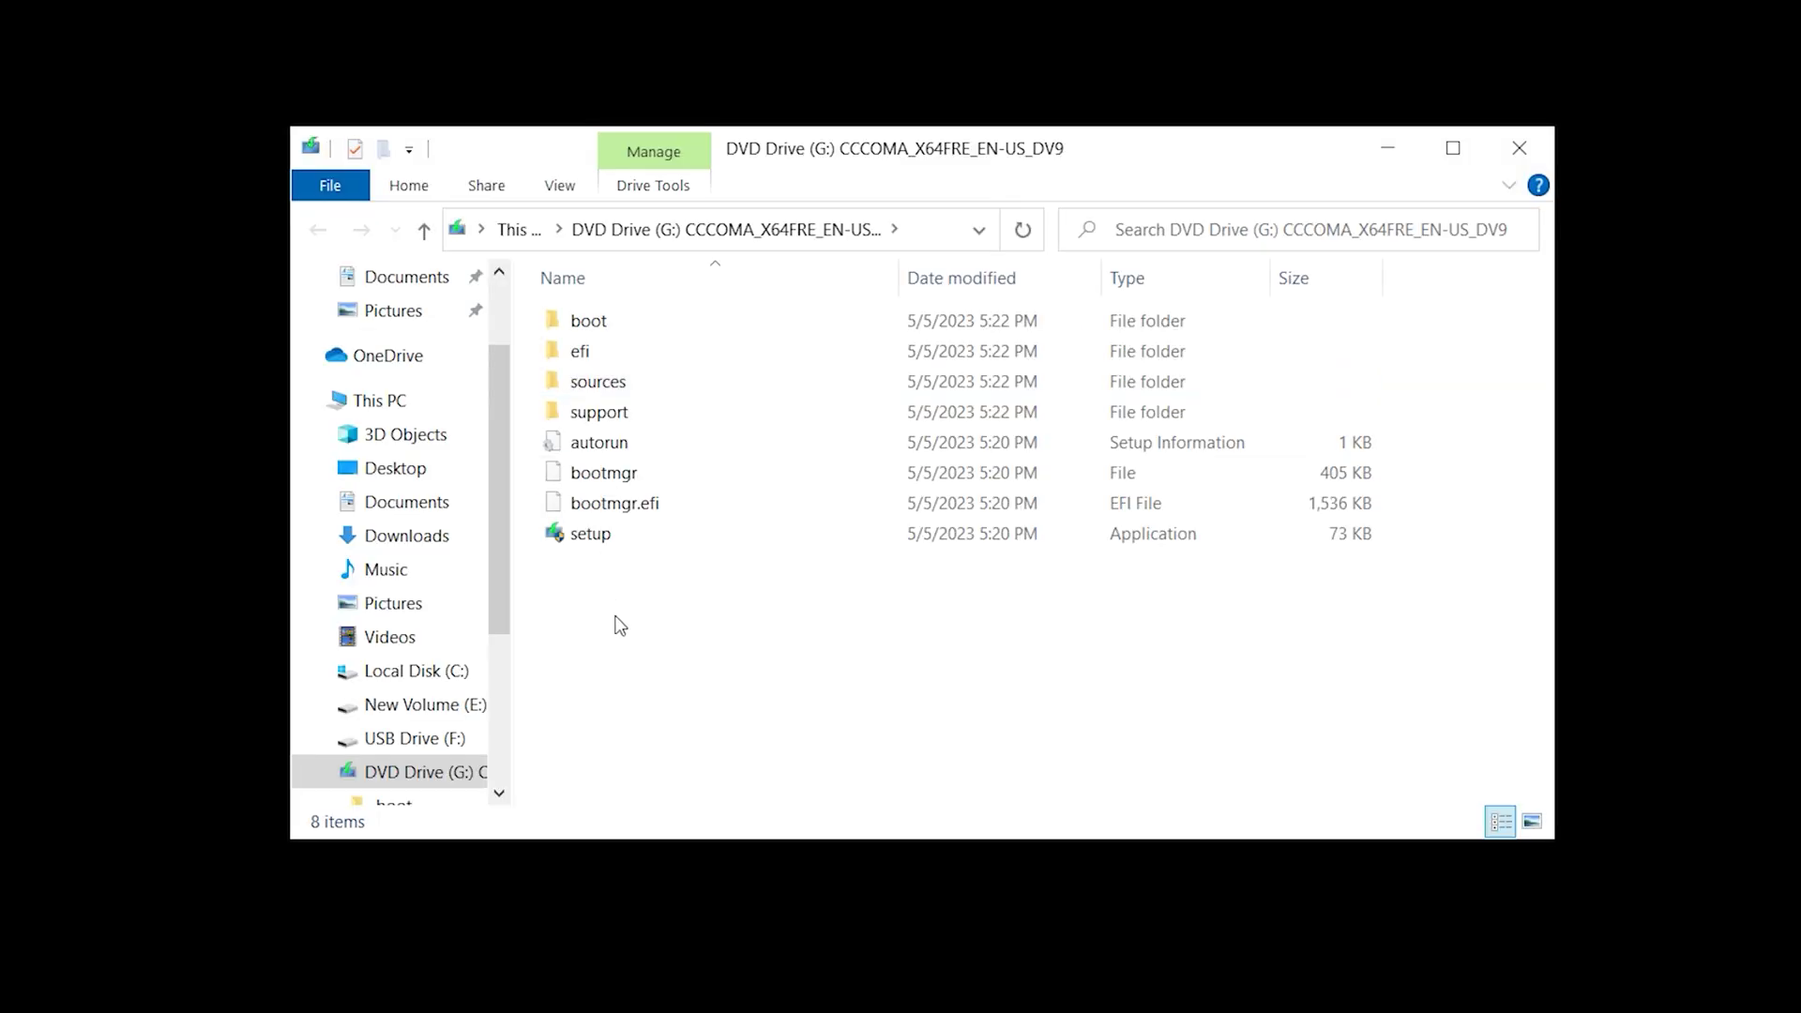
# - Copy all files from the Windows installation disc
pyautogui.moveTo(616, 616); pyautogui.dragTo(576, 328)
pyautogui.rightClick(577, 328)
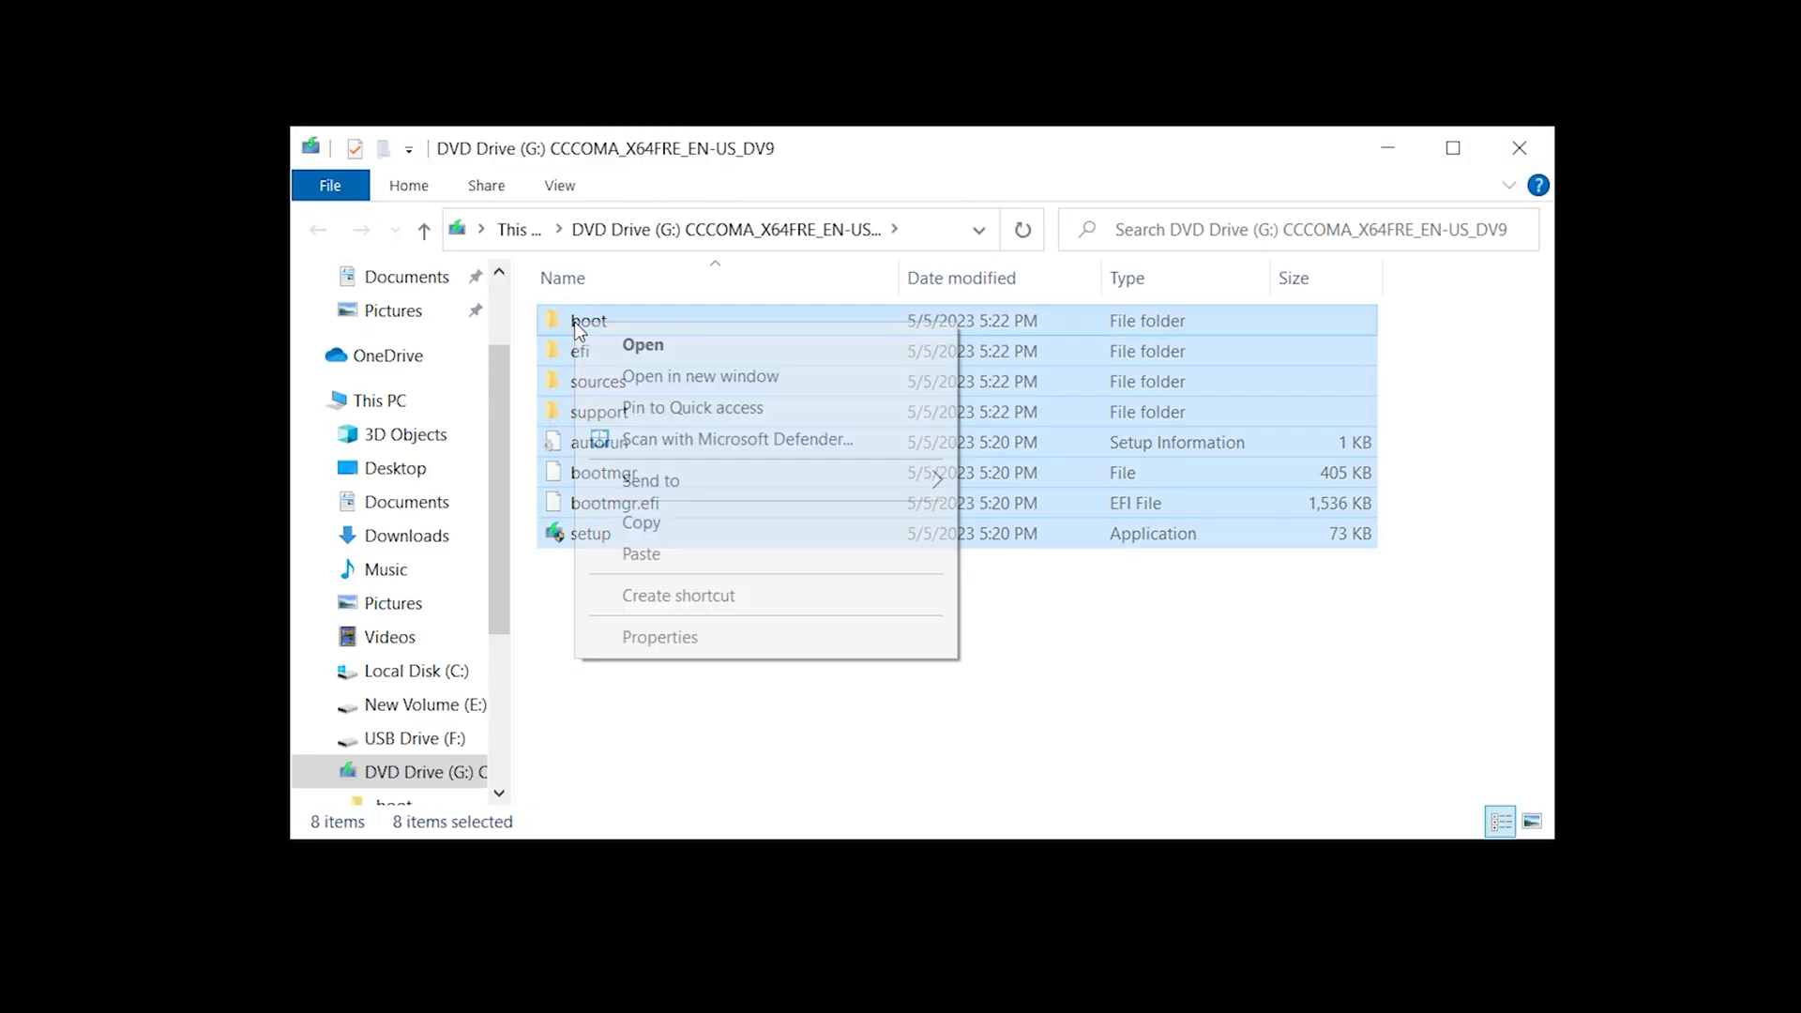
pyautogui.click(639, 523)
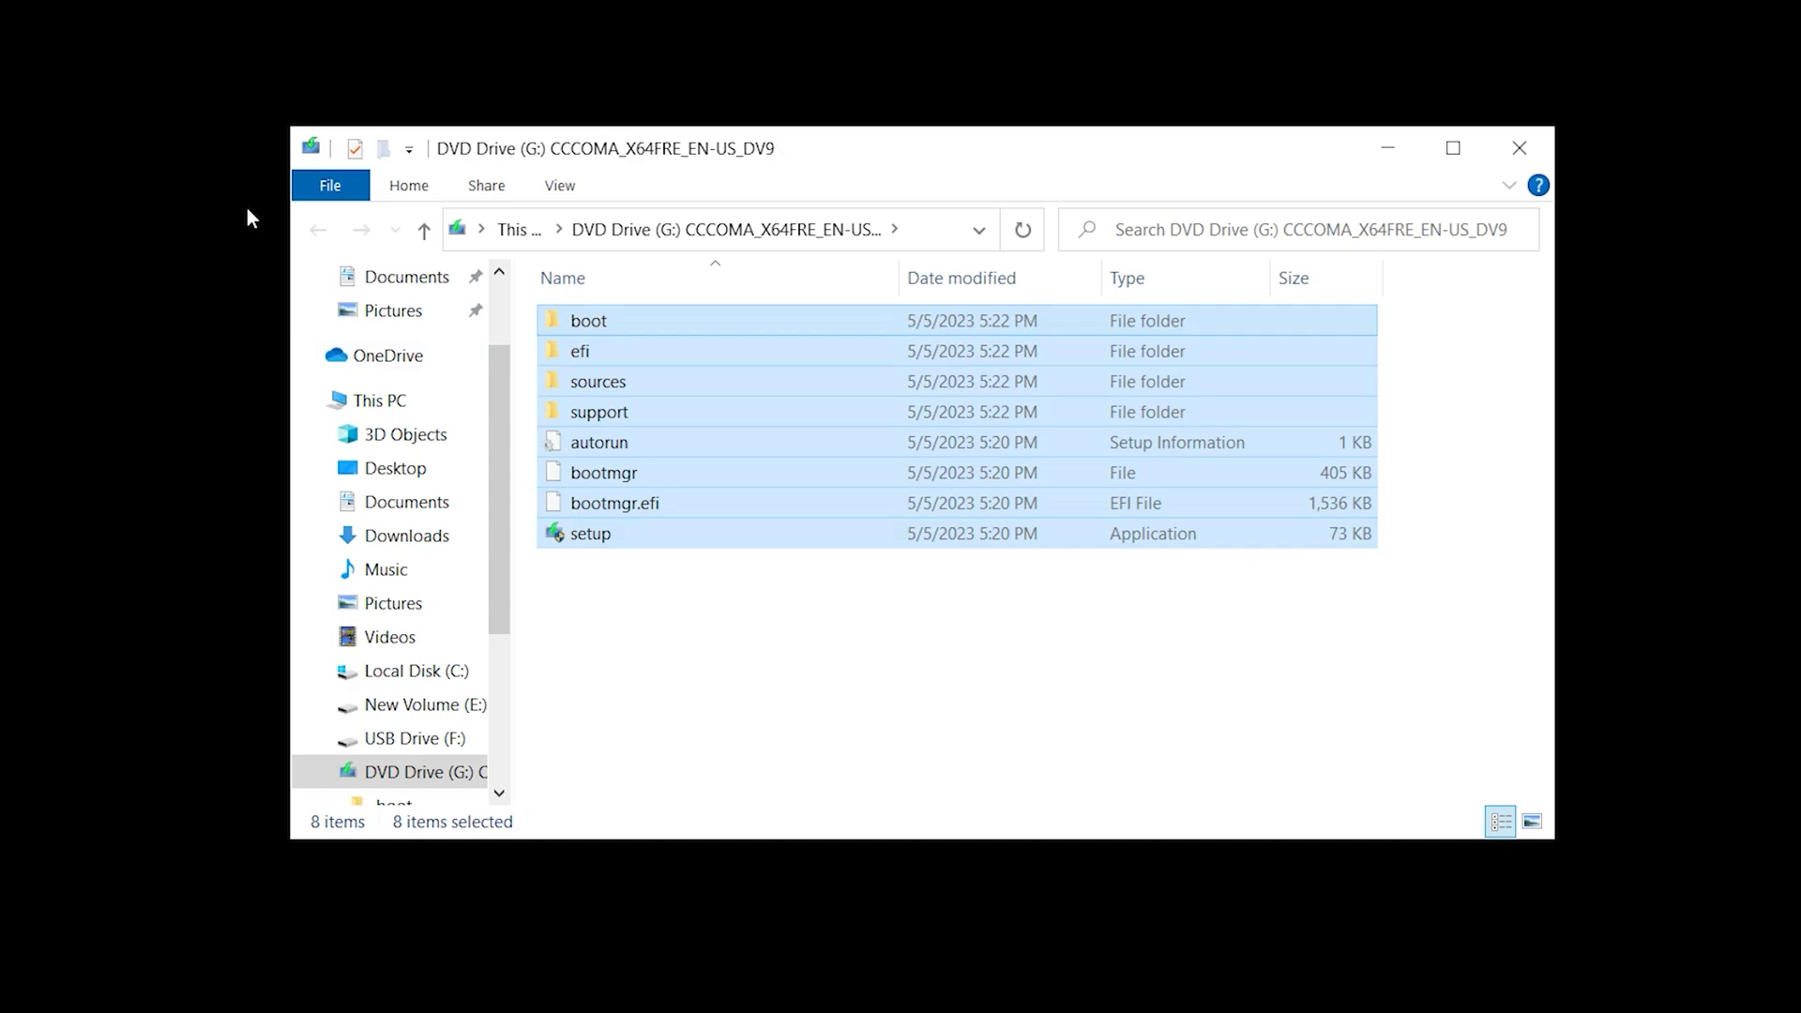
# - Paste the installation files into the empty New Volume (E:) drive
pyautogui.press('super+d')
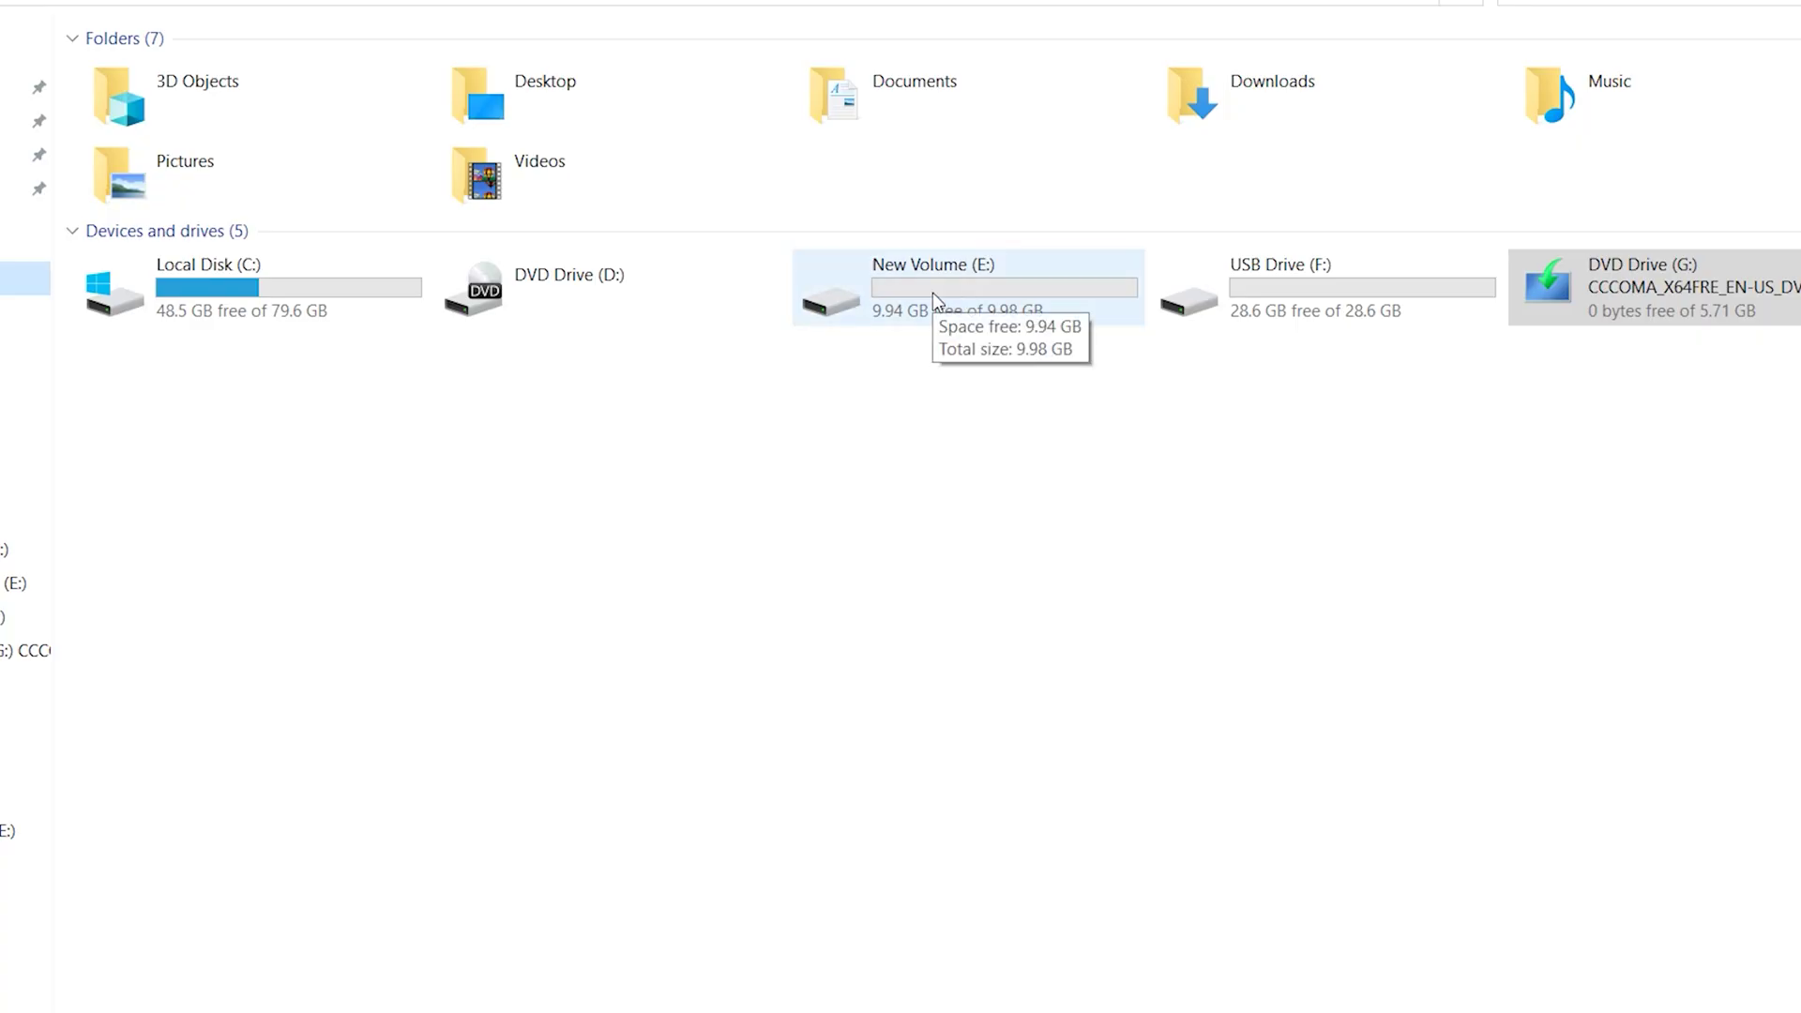
pyautogui.doubleClick(932, 293)
pyautogui.rightClick(431, 244)
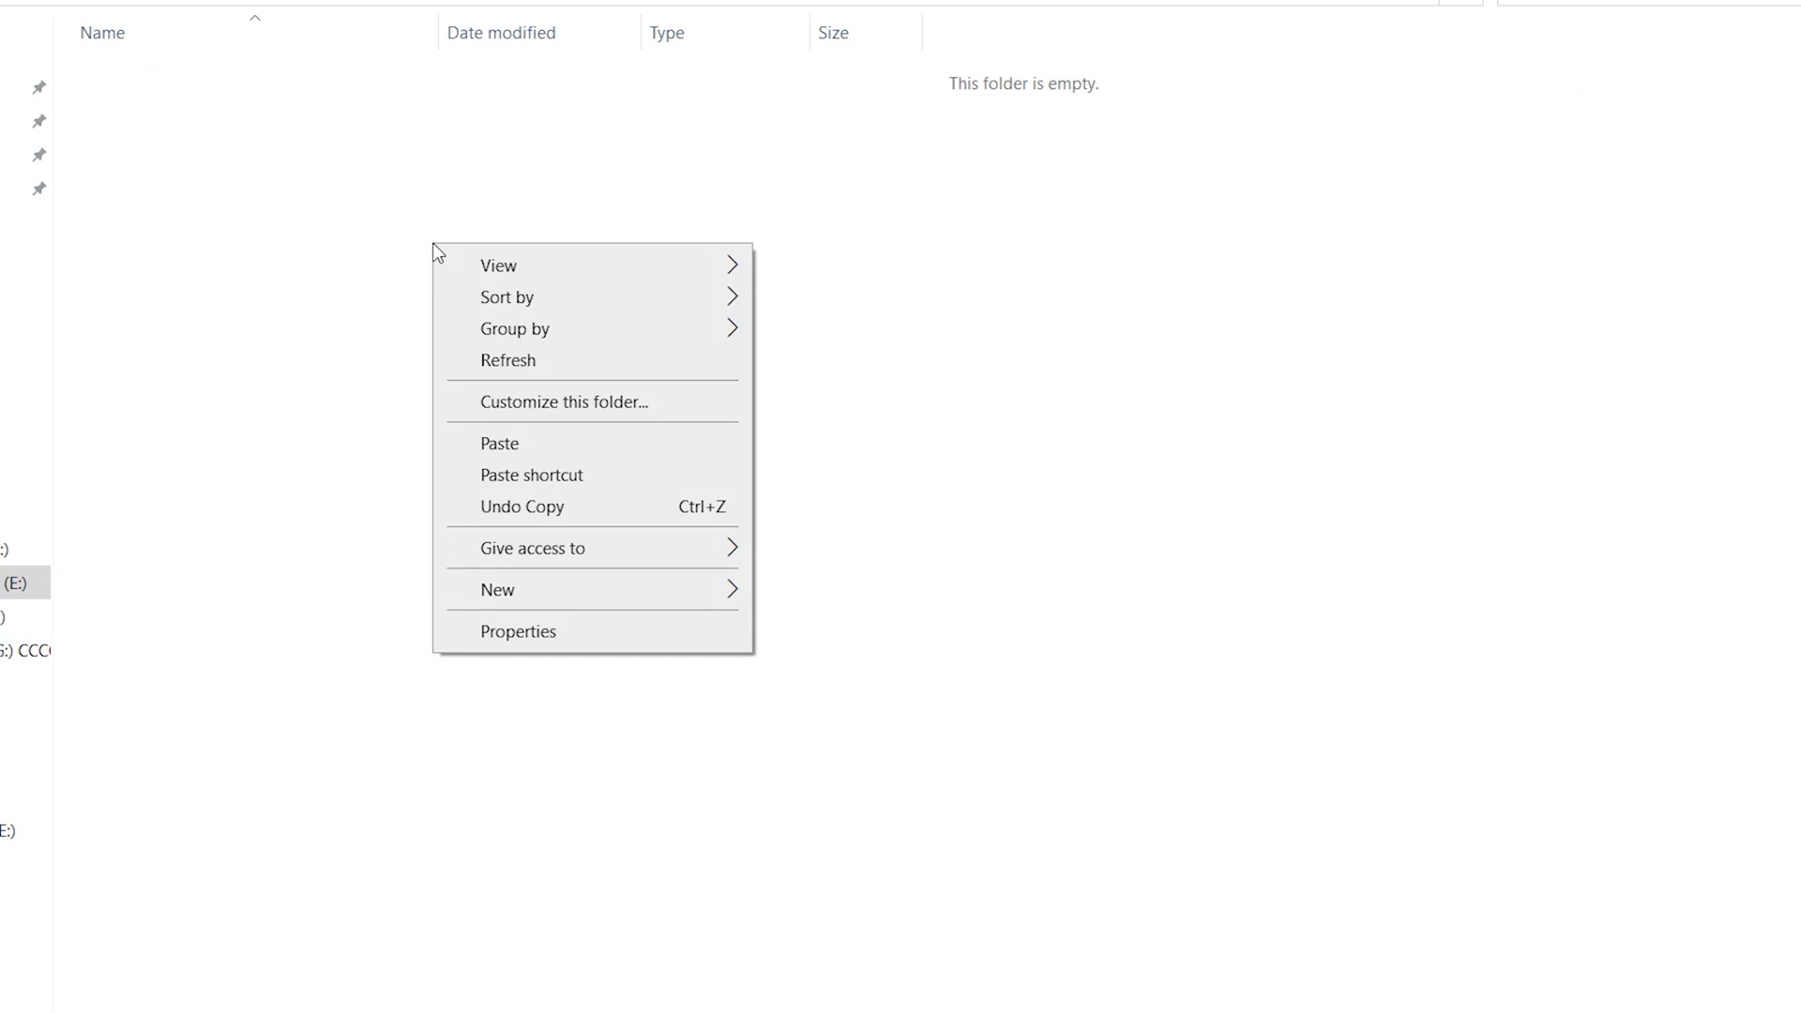
pyautogui.click(515, 439)
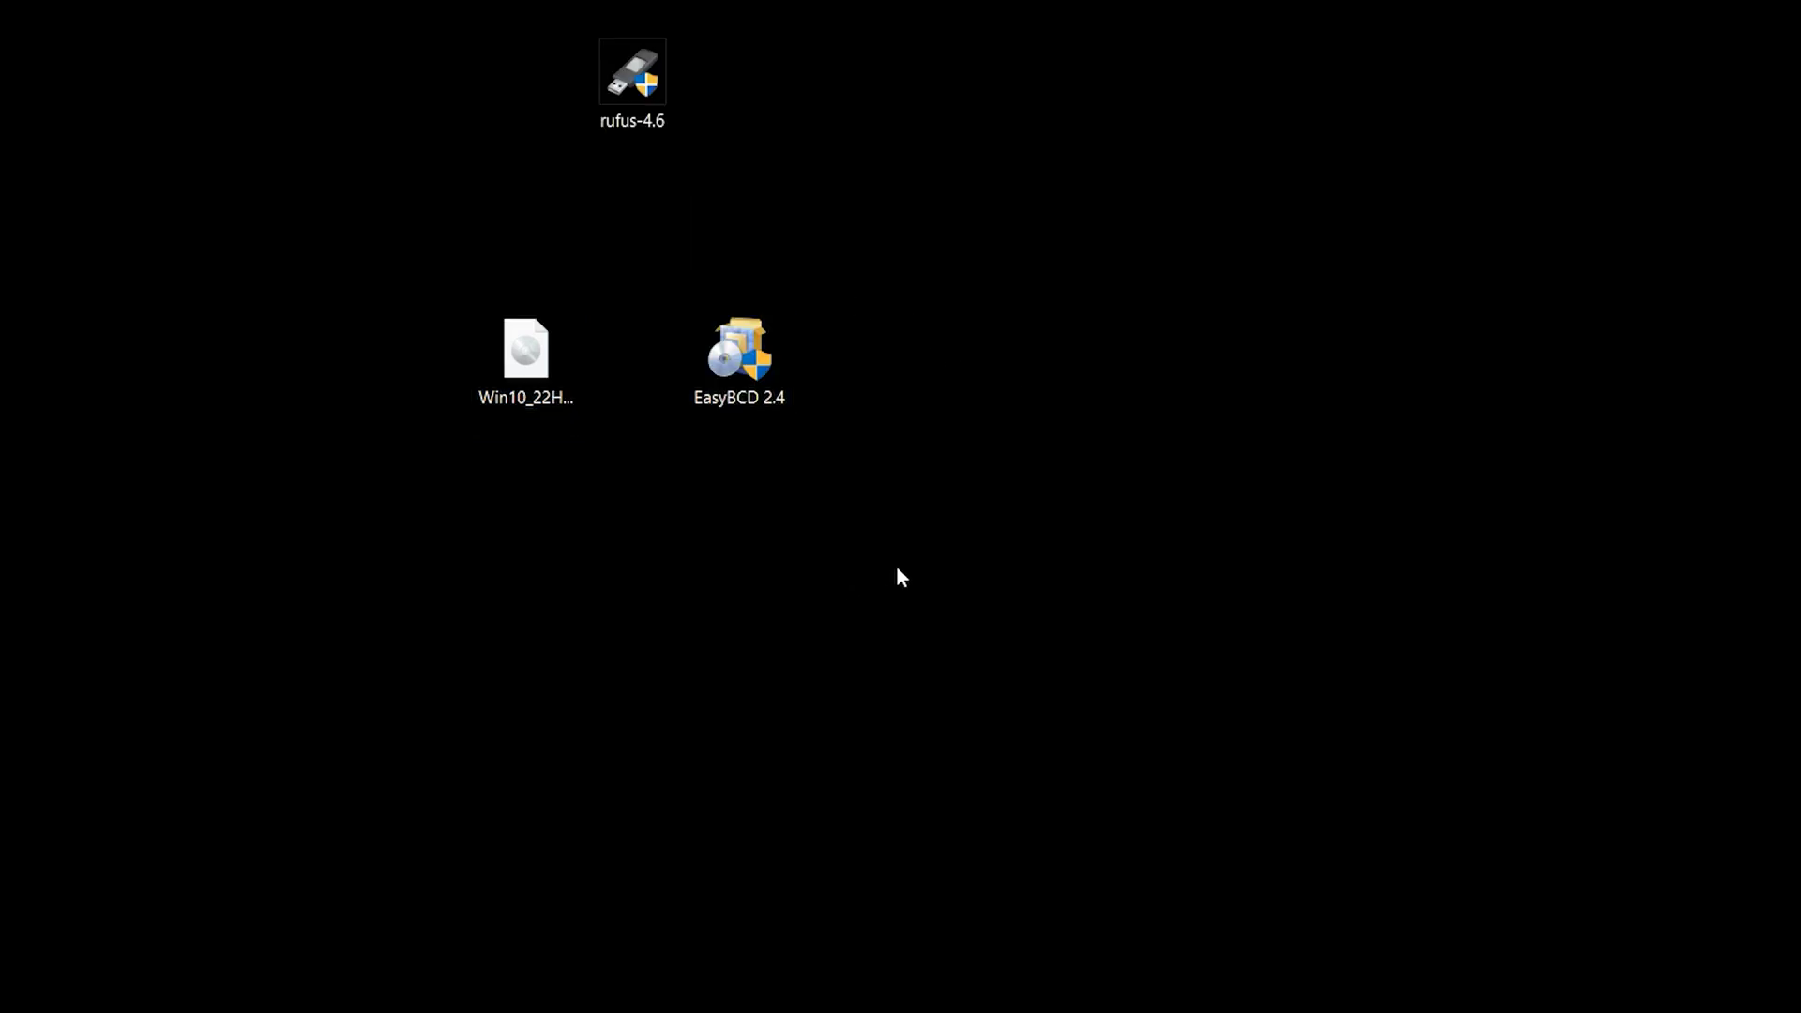
# - Install EasyBCD 2.4 with default components and location, accepting the license
pyautogui.moveTo(998, 599); pyautogui.dragTo(743, 363)
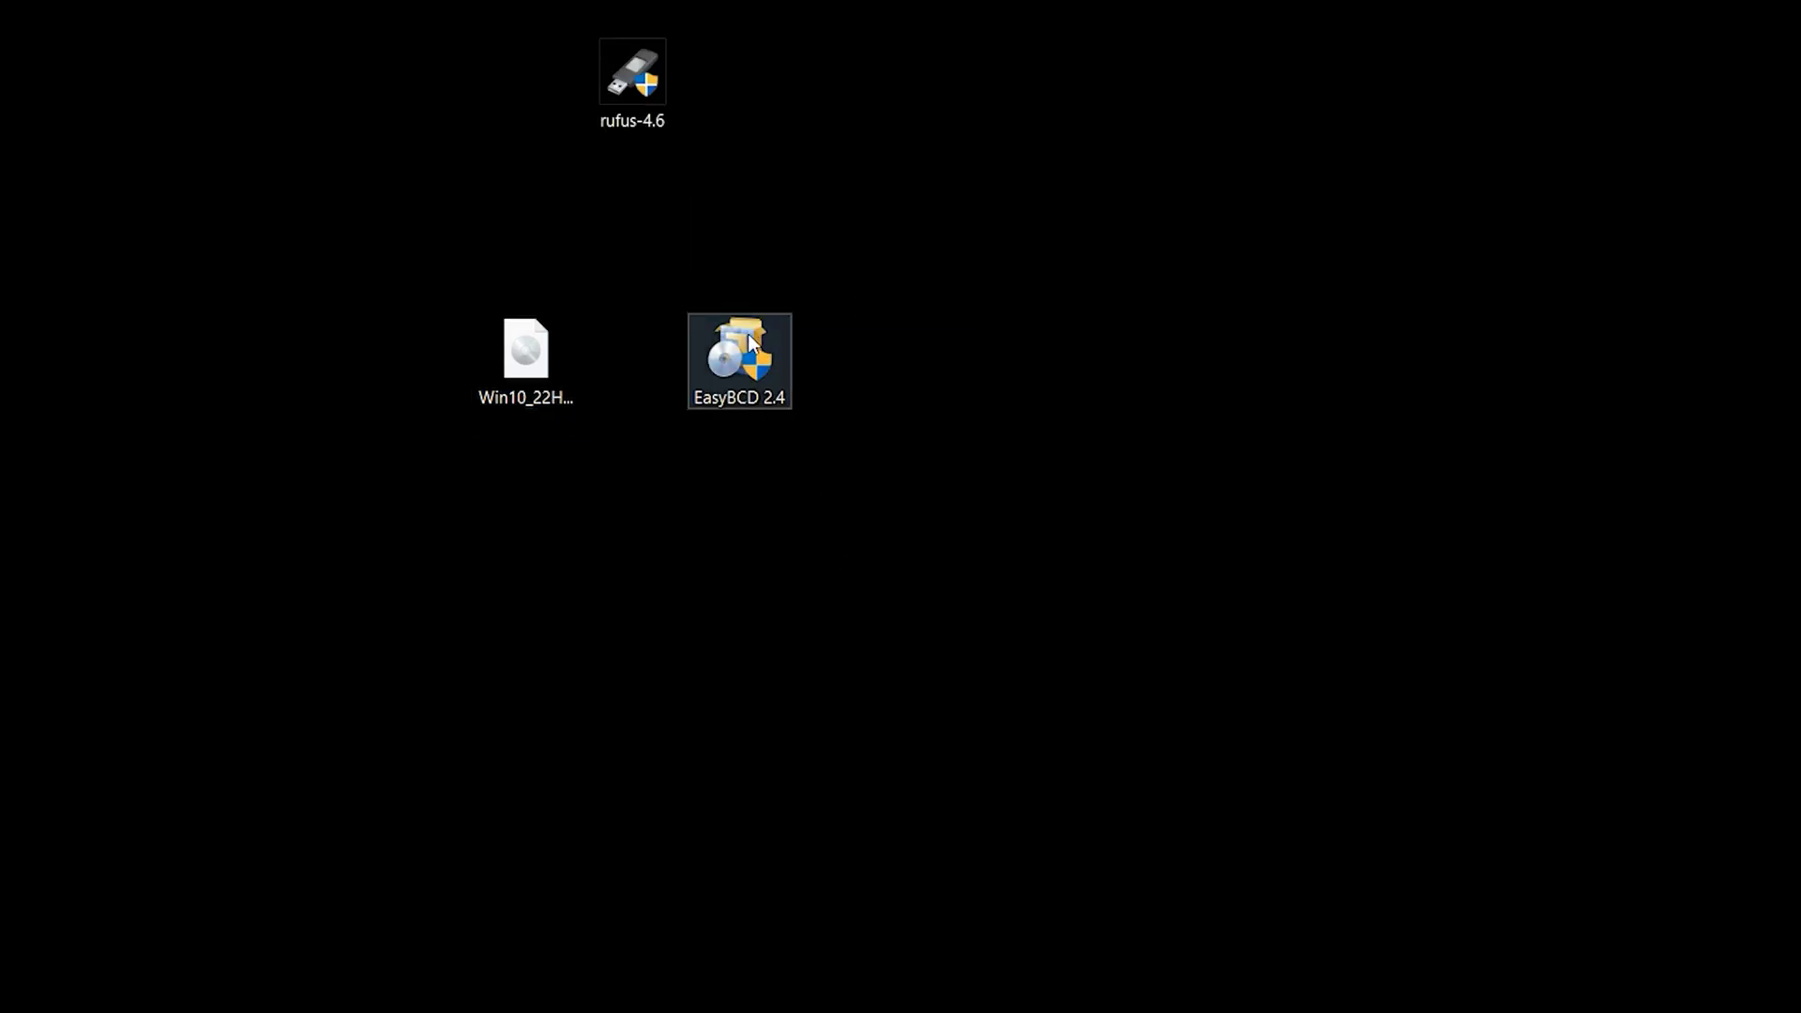
pyautogui.doubleClick(747, 333)
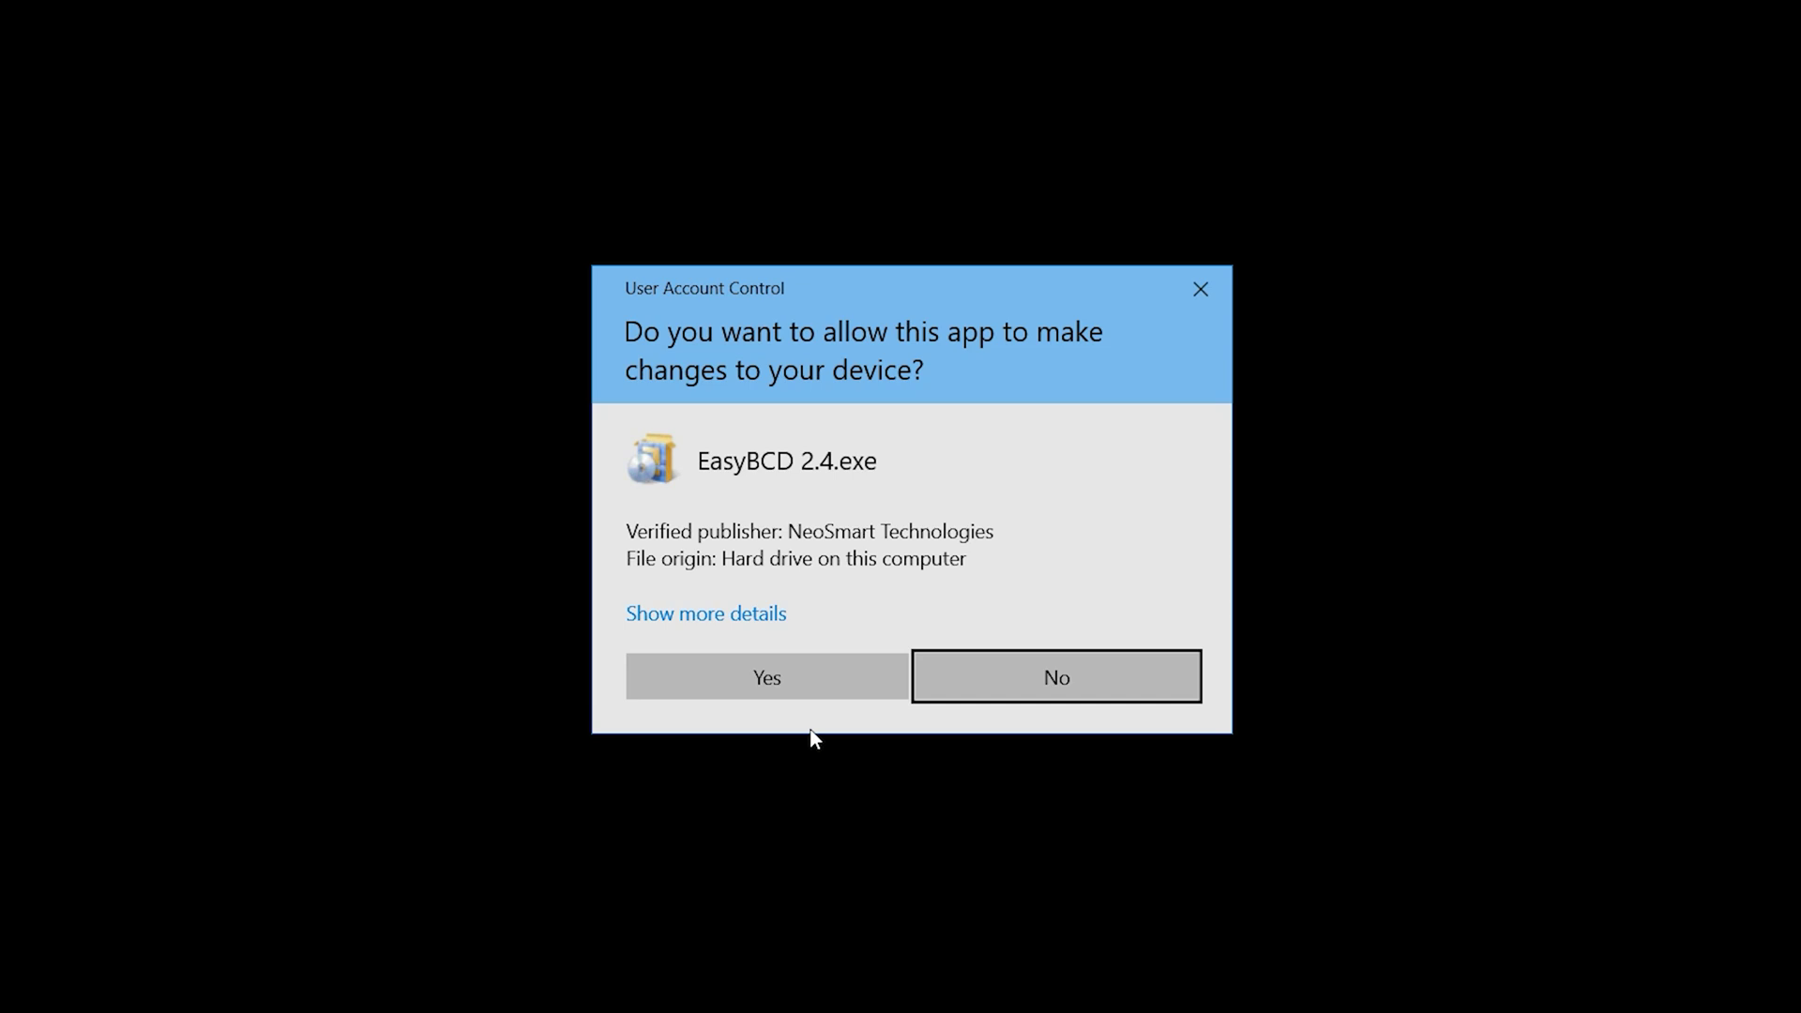
pyautogui.click(764, 677)
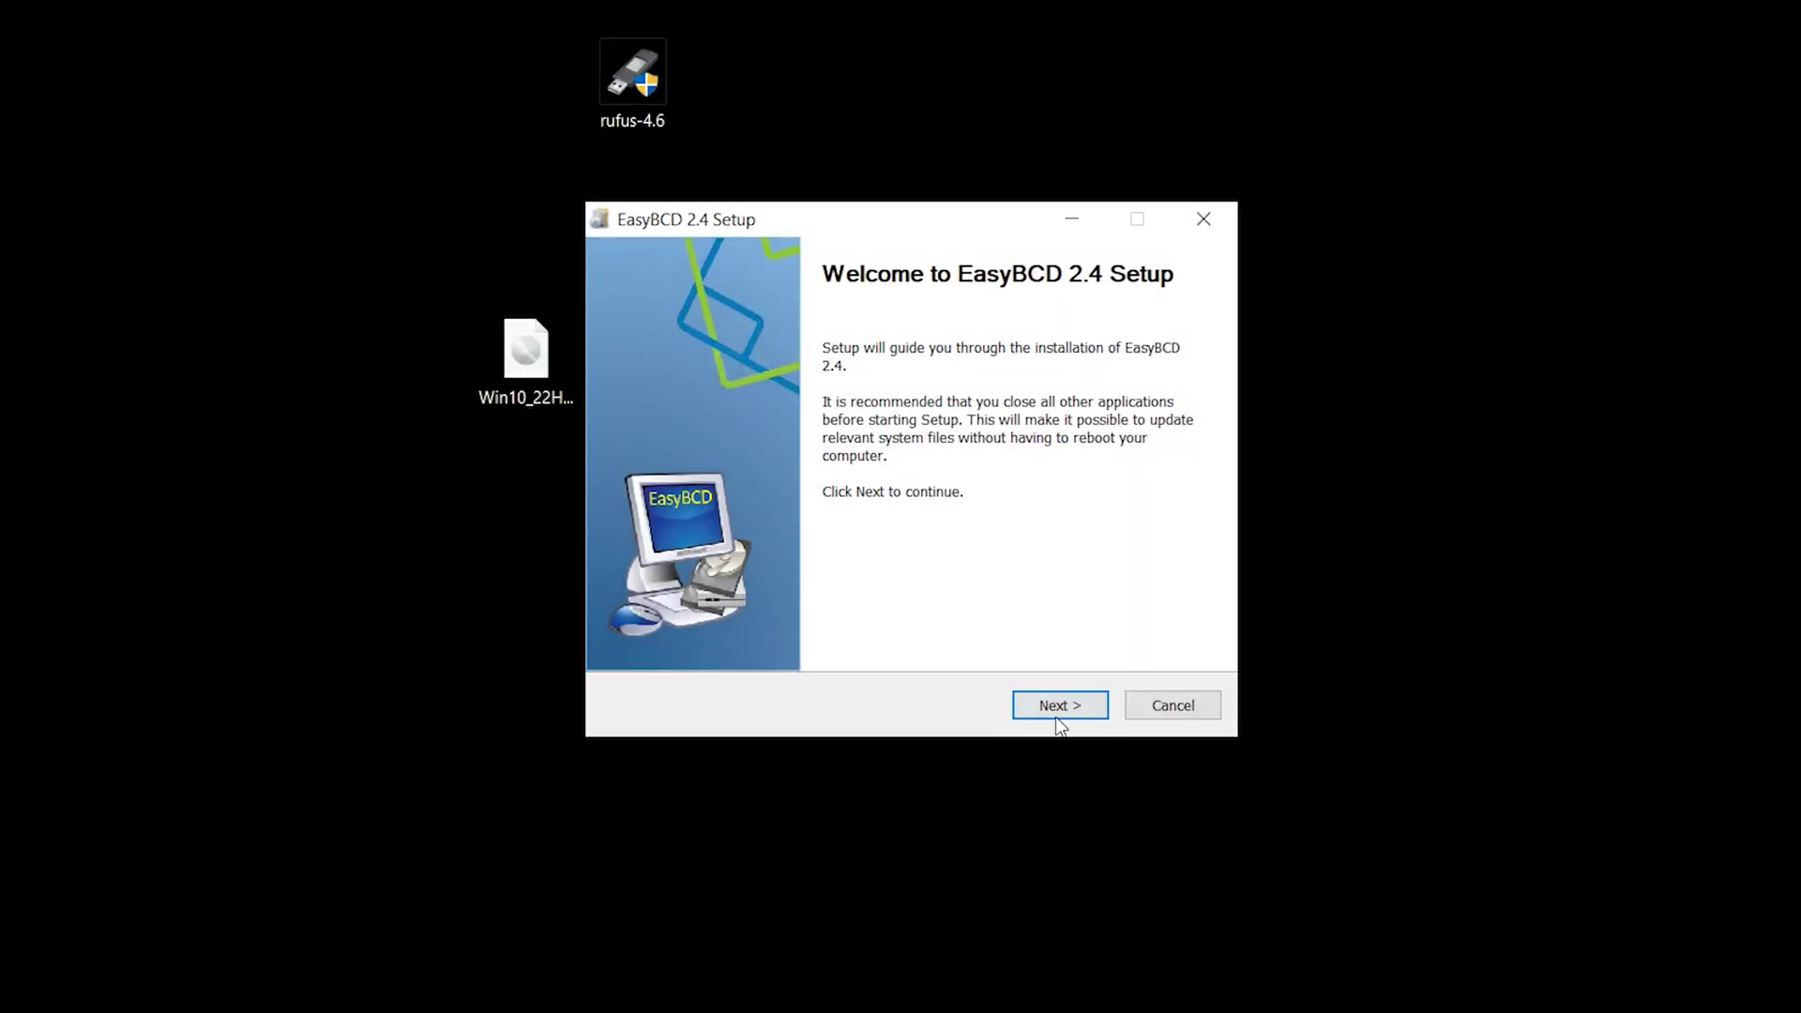
pyautogui.click(1060, 705)
pyautogui.click(1060, 706)
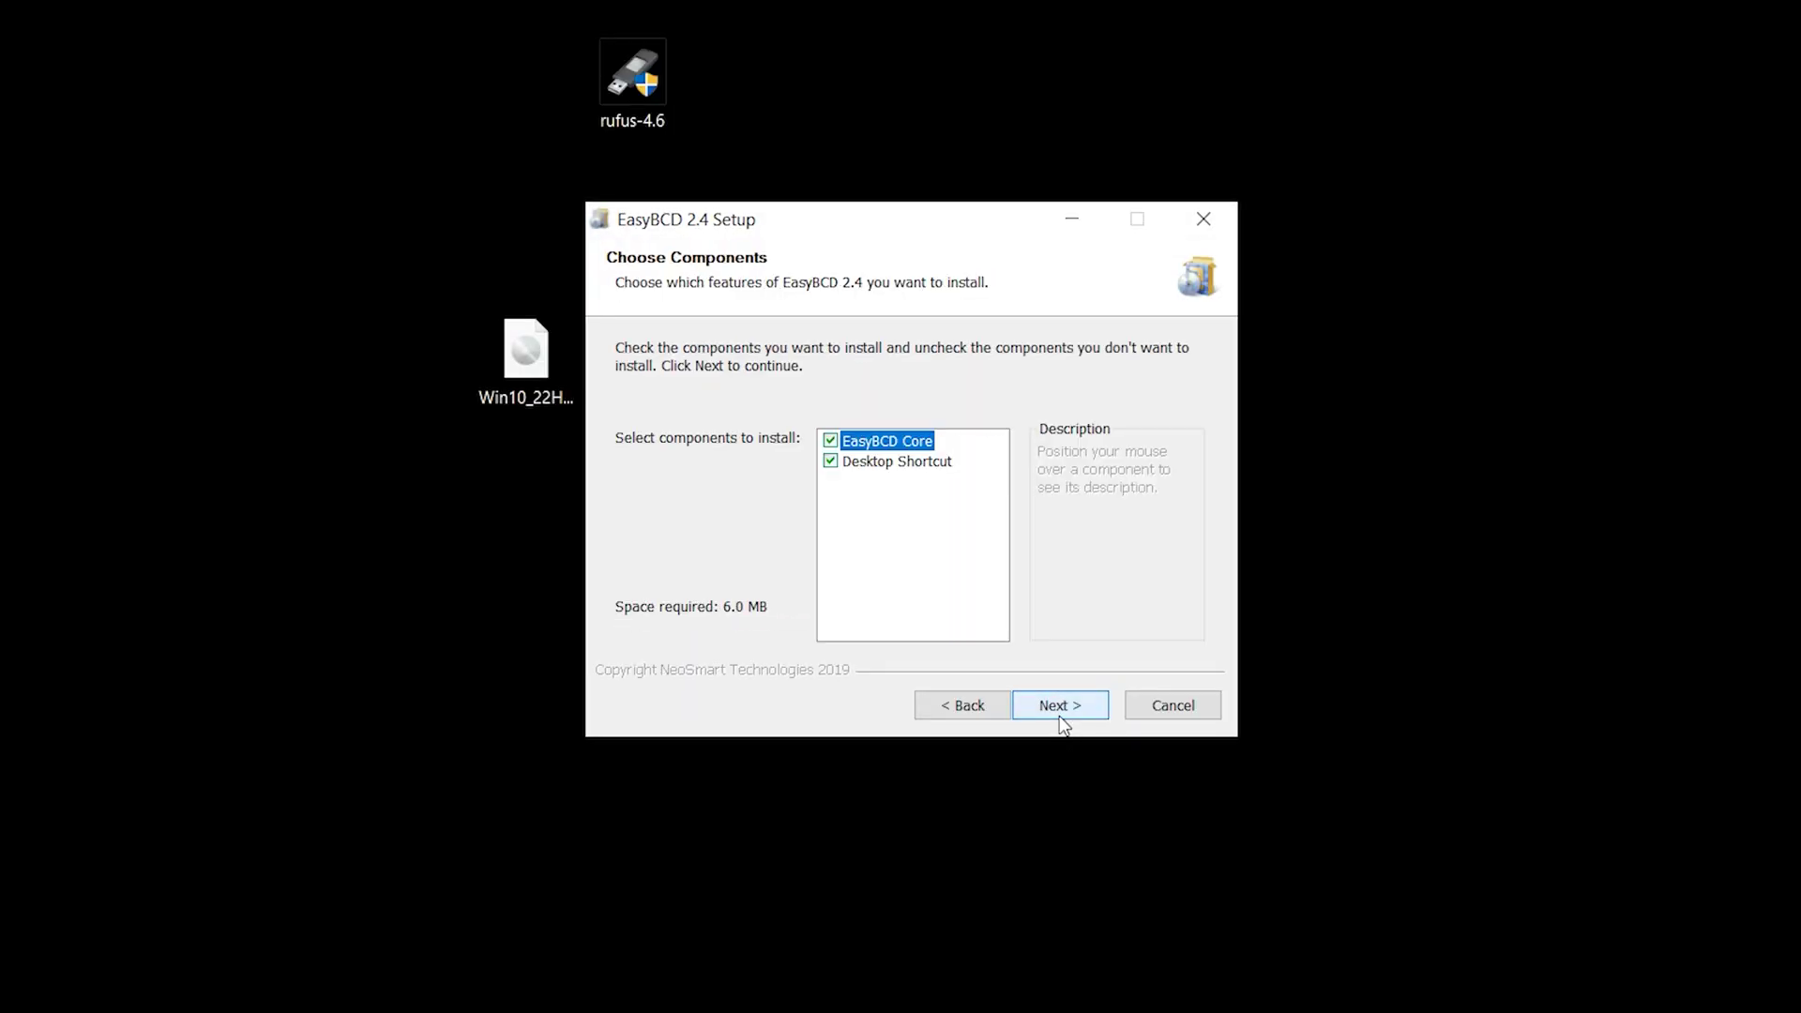
pyautogui.click(1060, 705)
pyautogui.click(1059, 705)
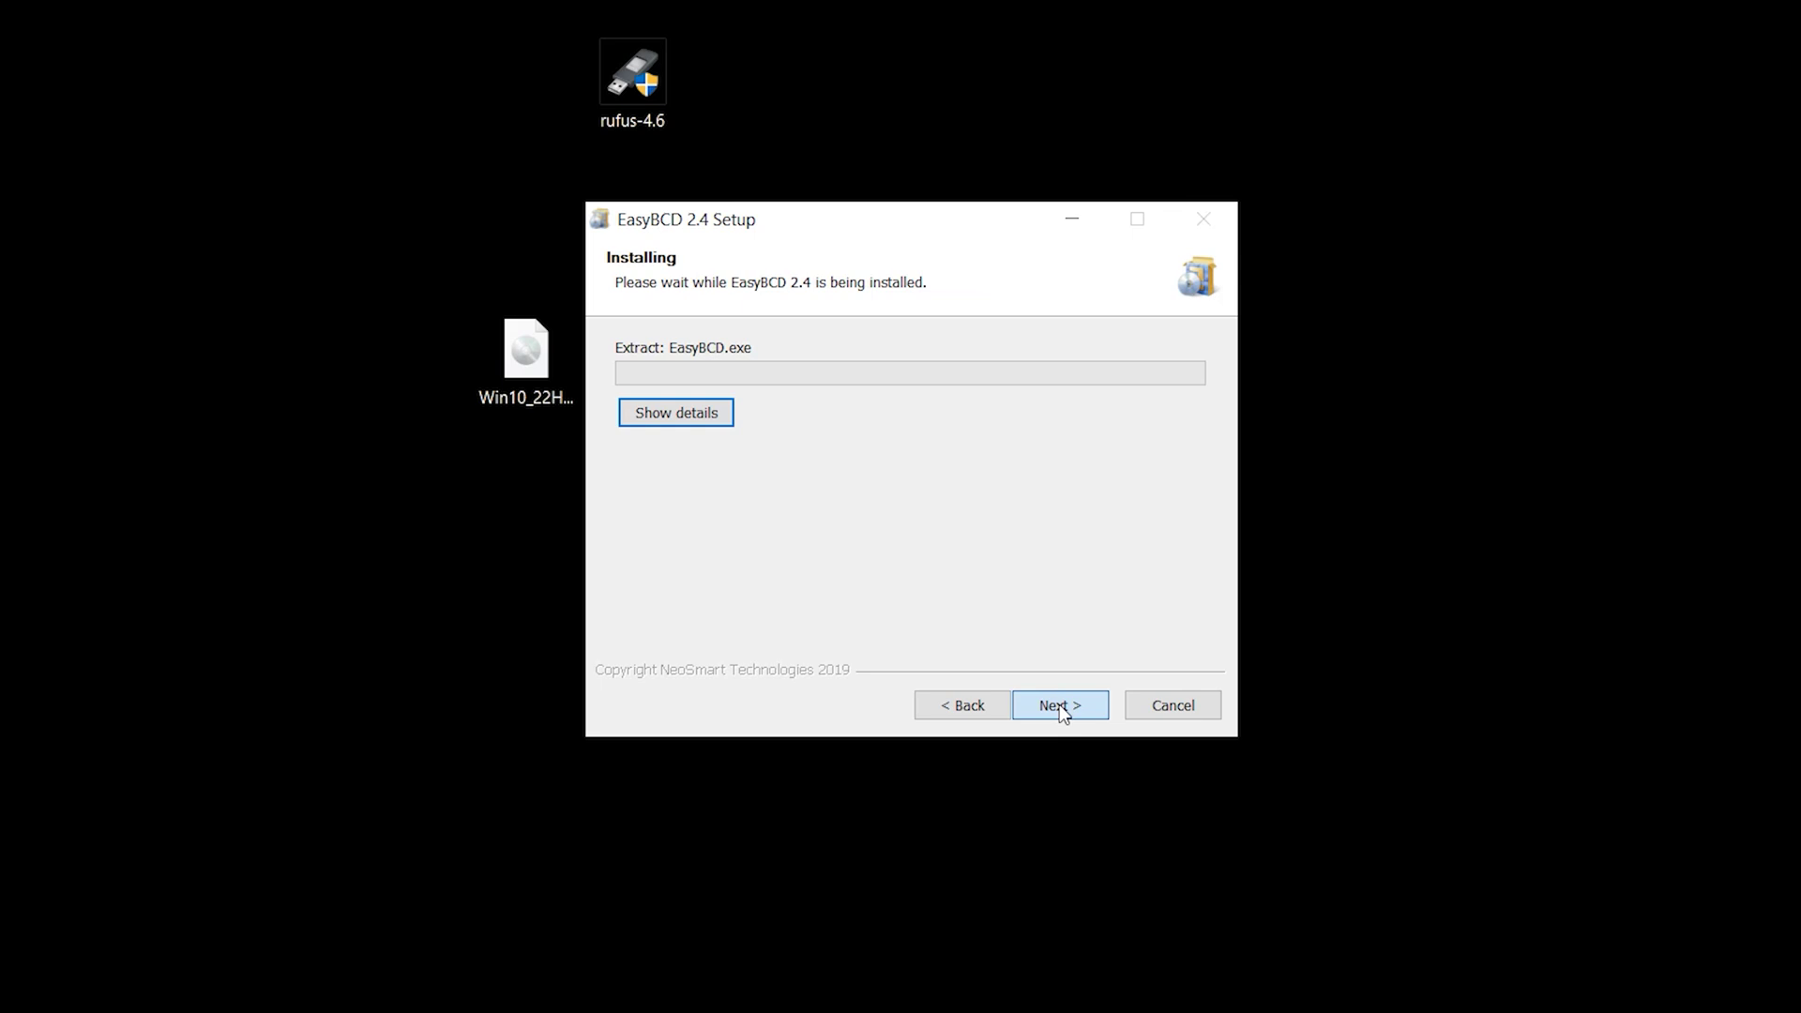
pyautogui.click(1060, 705)
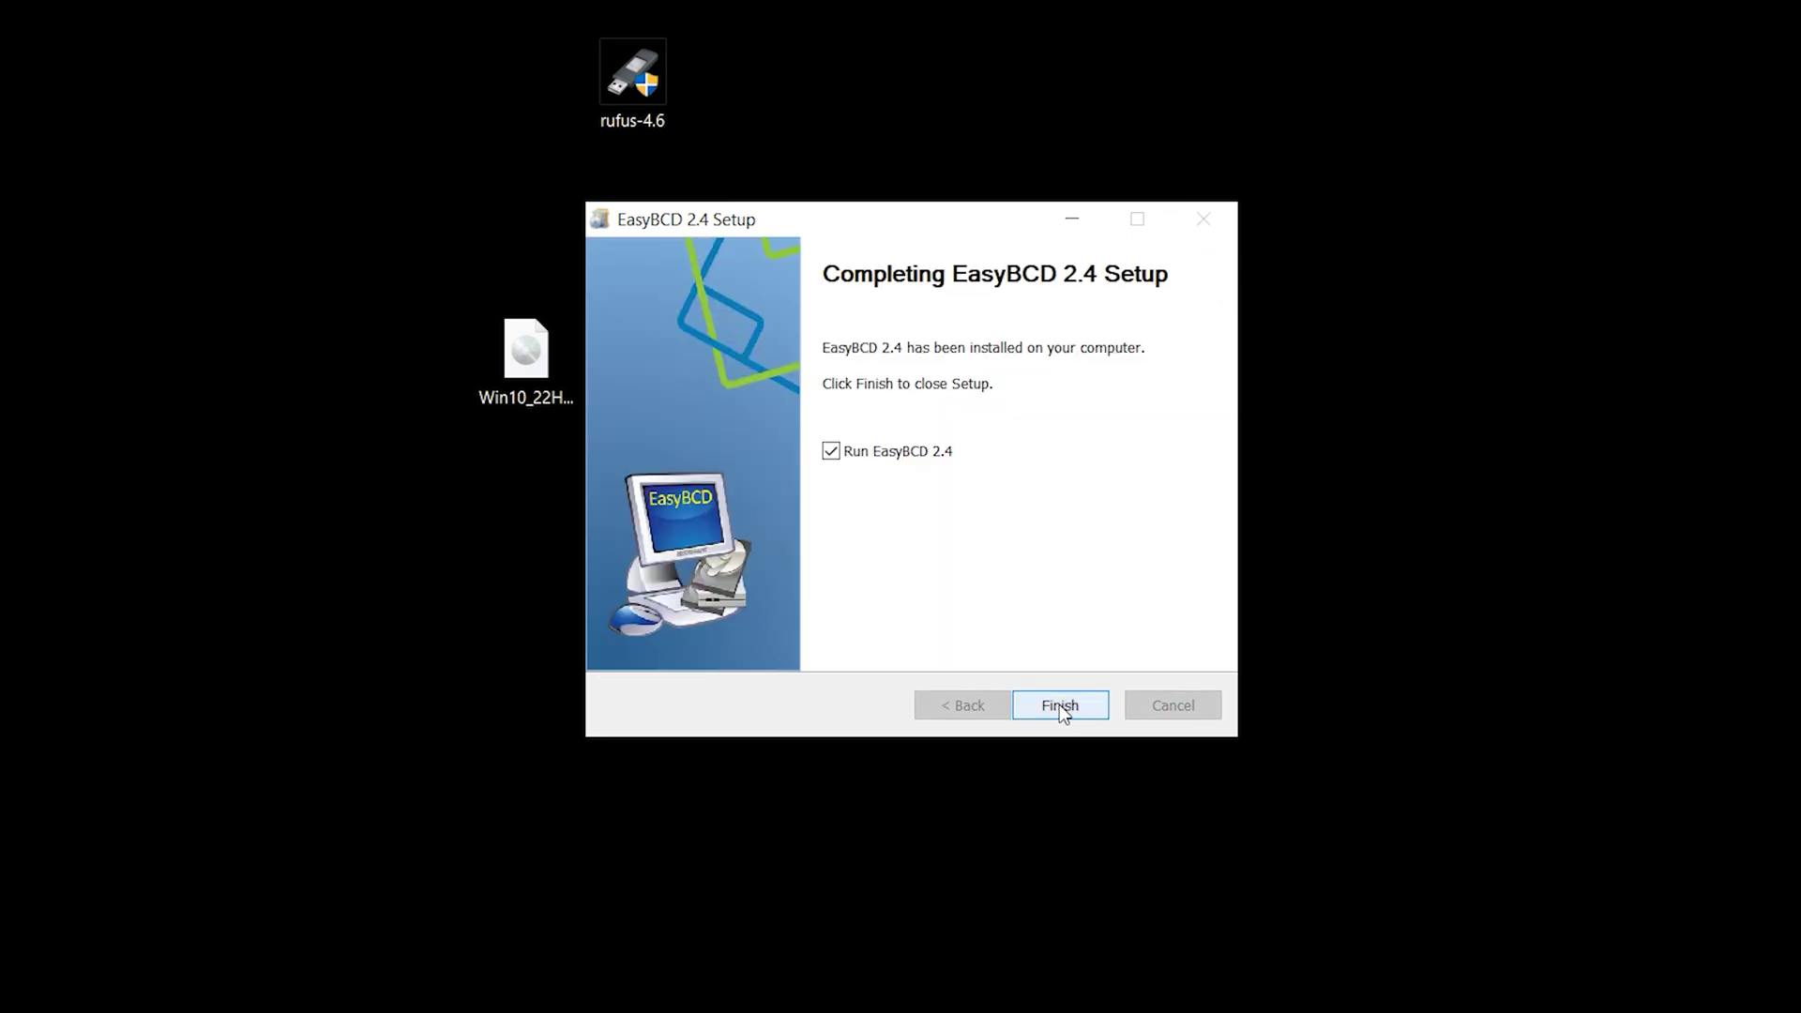
pyautogui.click(1060, 707)
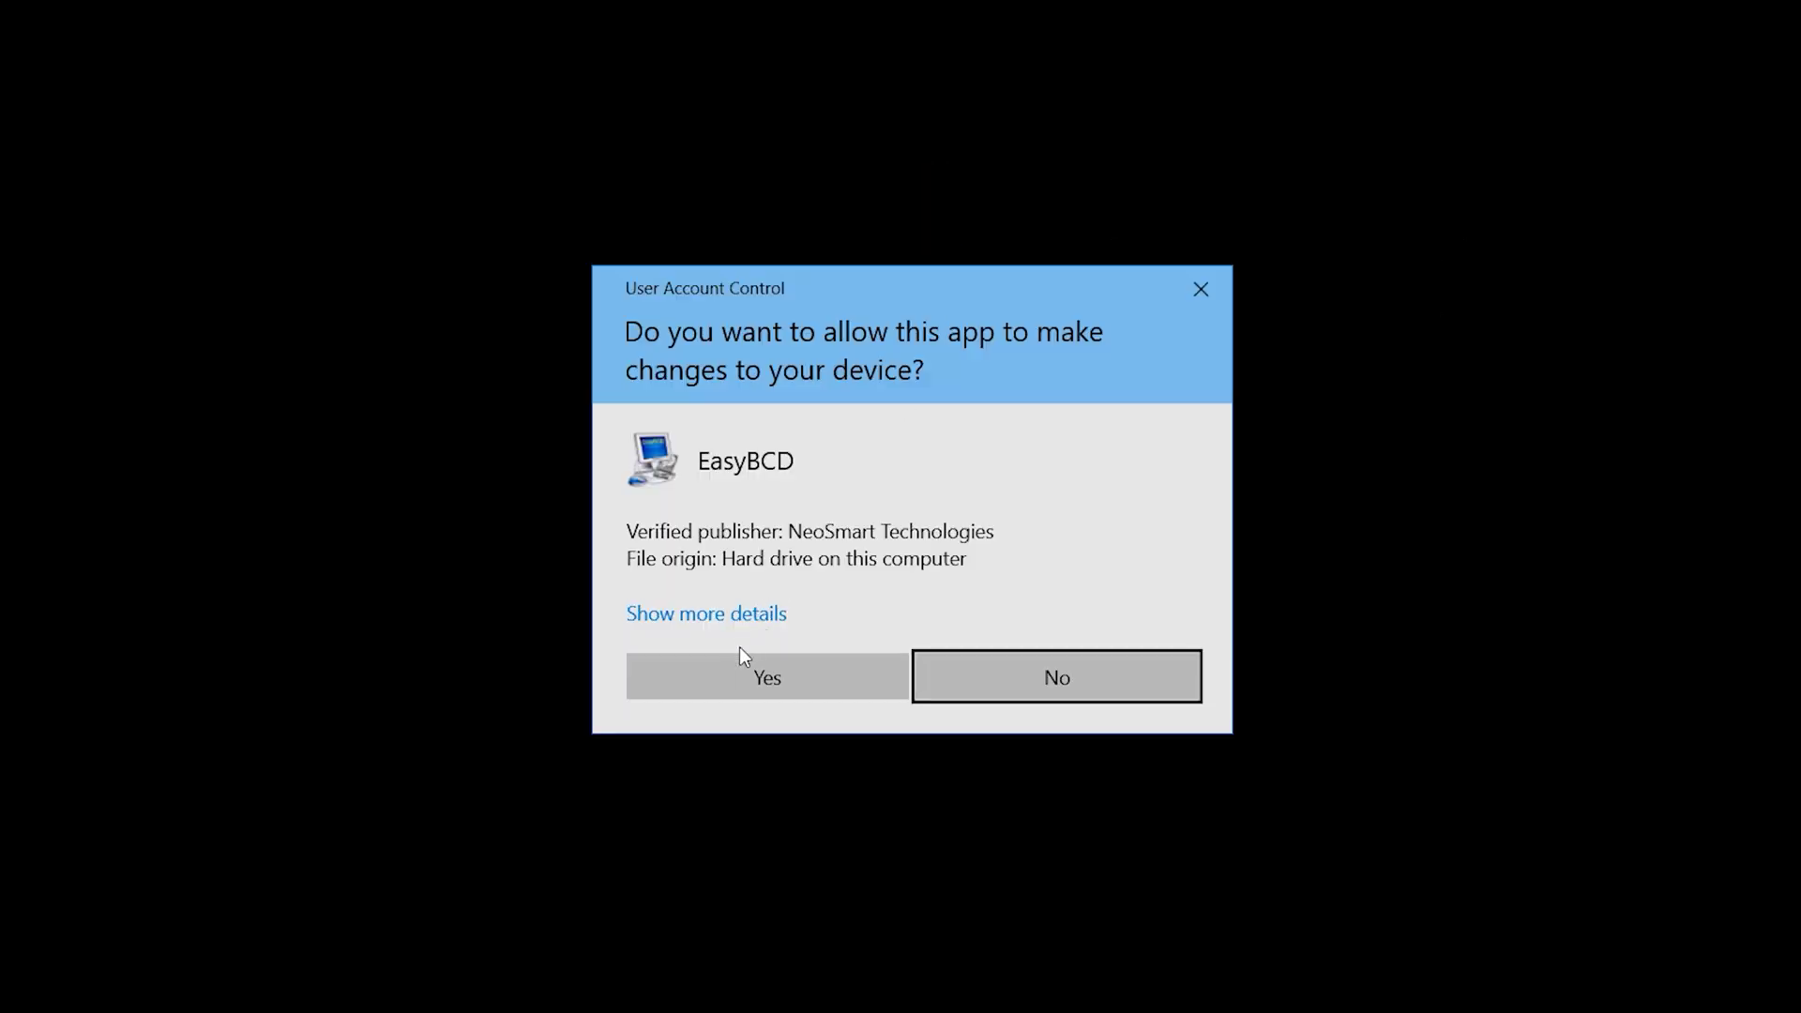
# - Launch EasyBCD with admin rights, dismiss the bootloader warning, and move its window up-right
pyautogui.click(782, 677)
pyautogui.click(1017, 635)
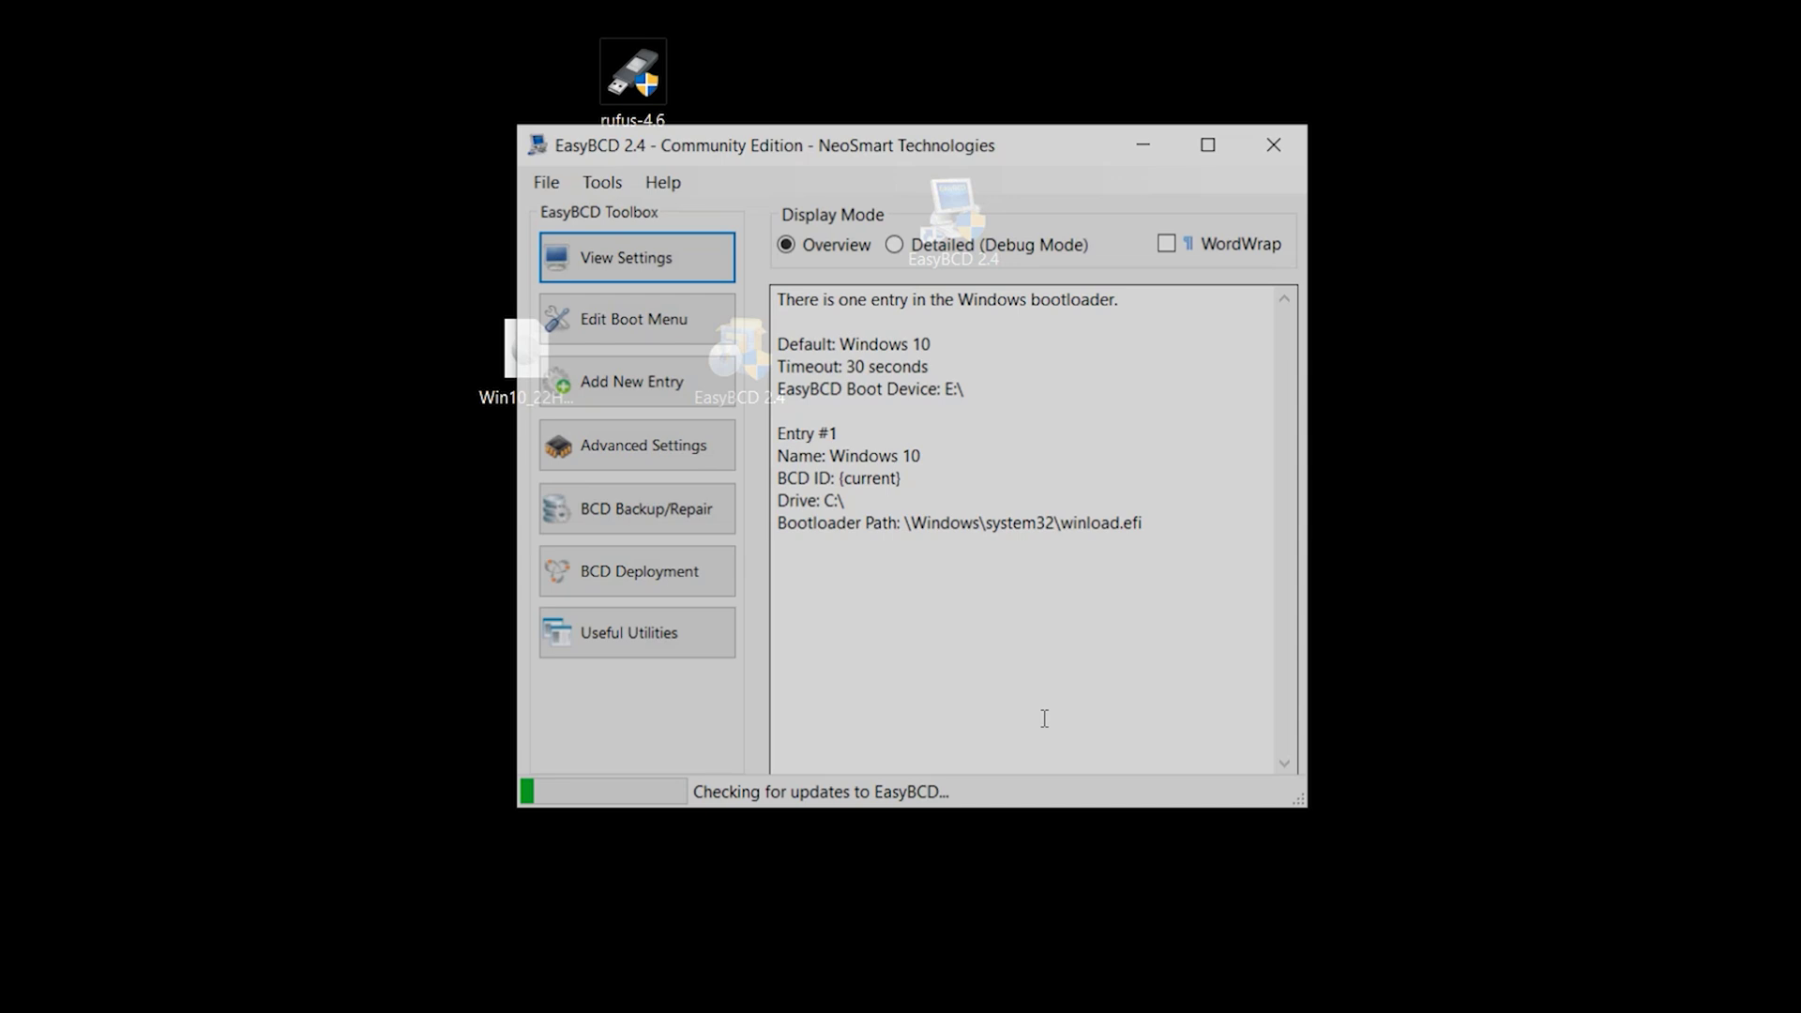
pyautogui.moveTo(935, 154); pyautogui.dragTo(975, 37)
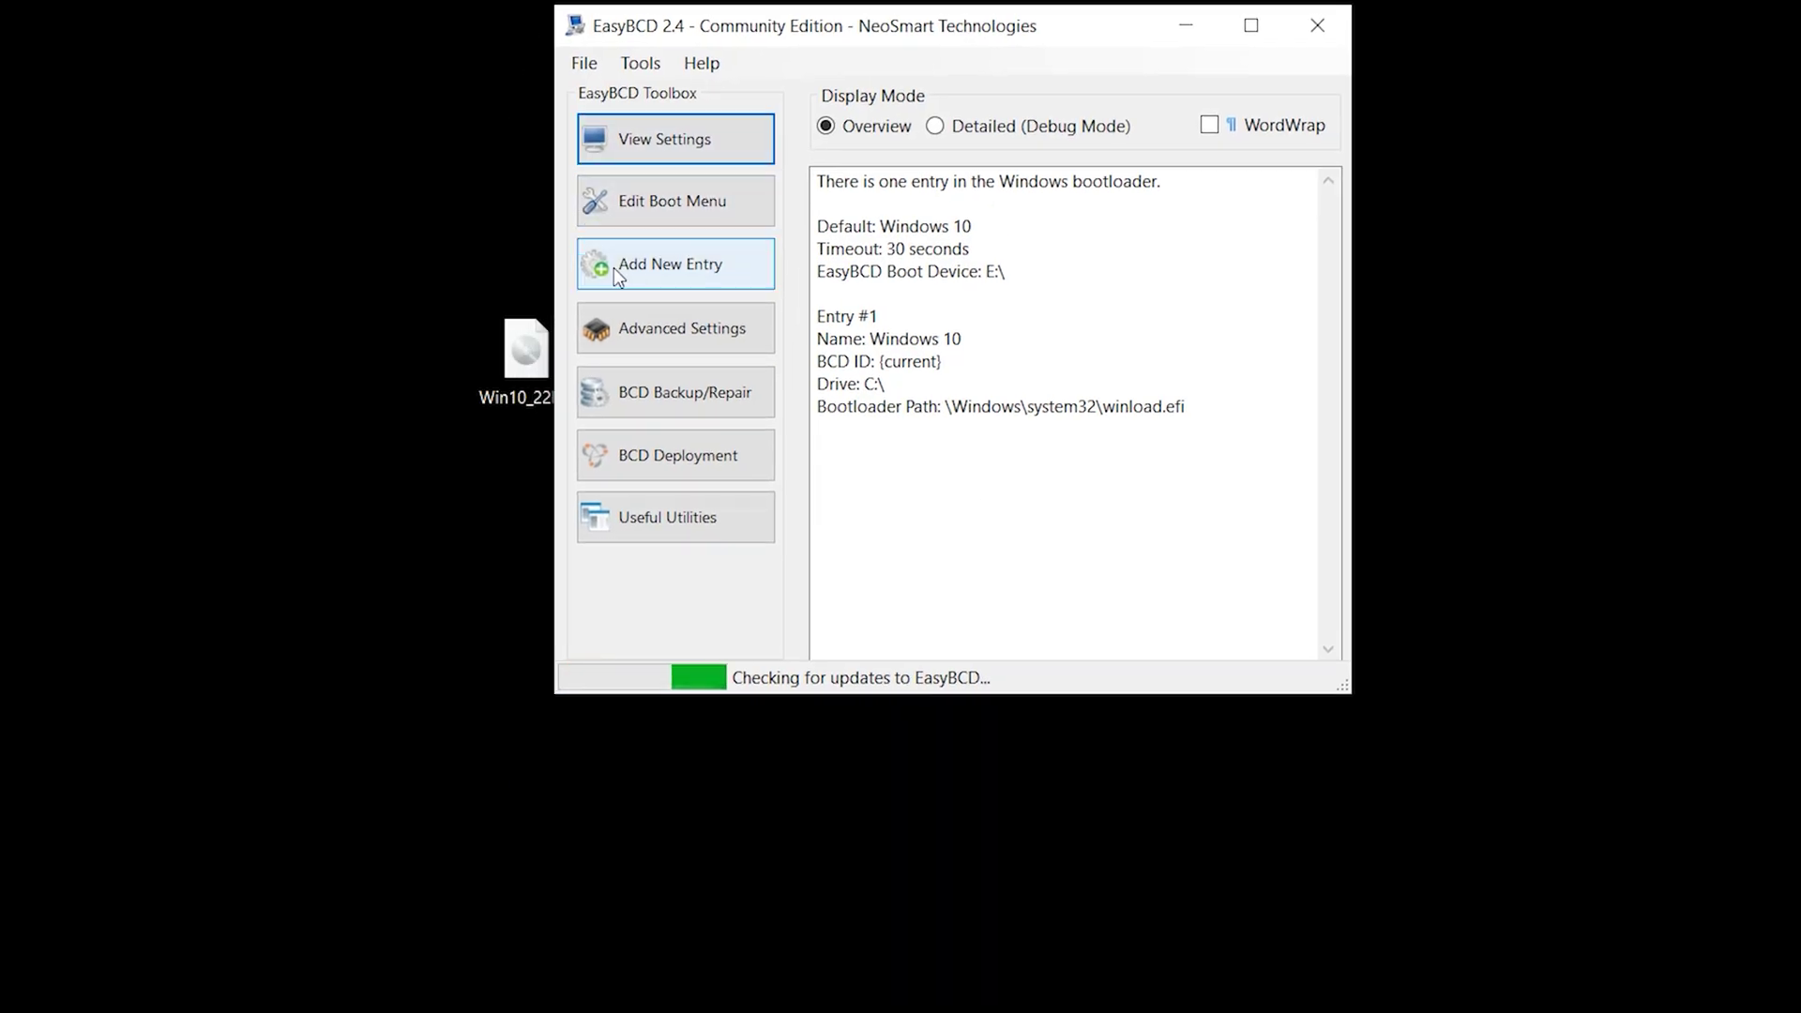
# - Start a new WinPE entry and replace its default name with windows 10 boot
pyautogui.click(690, 264)
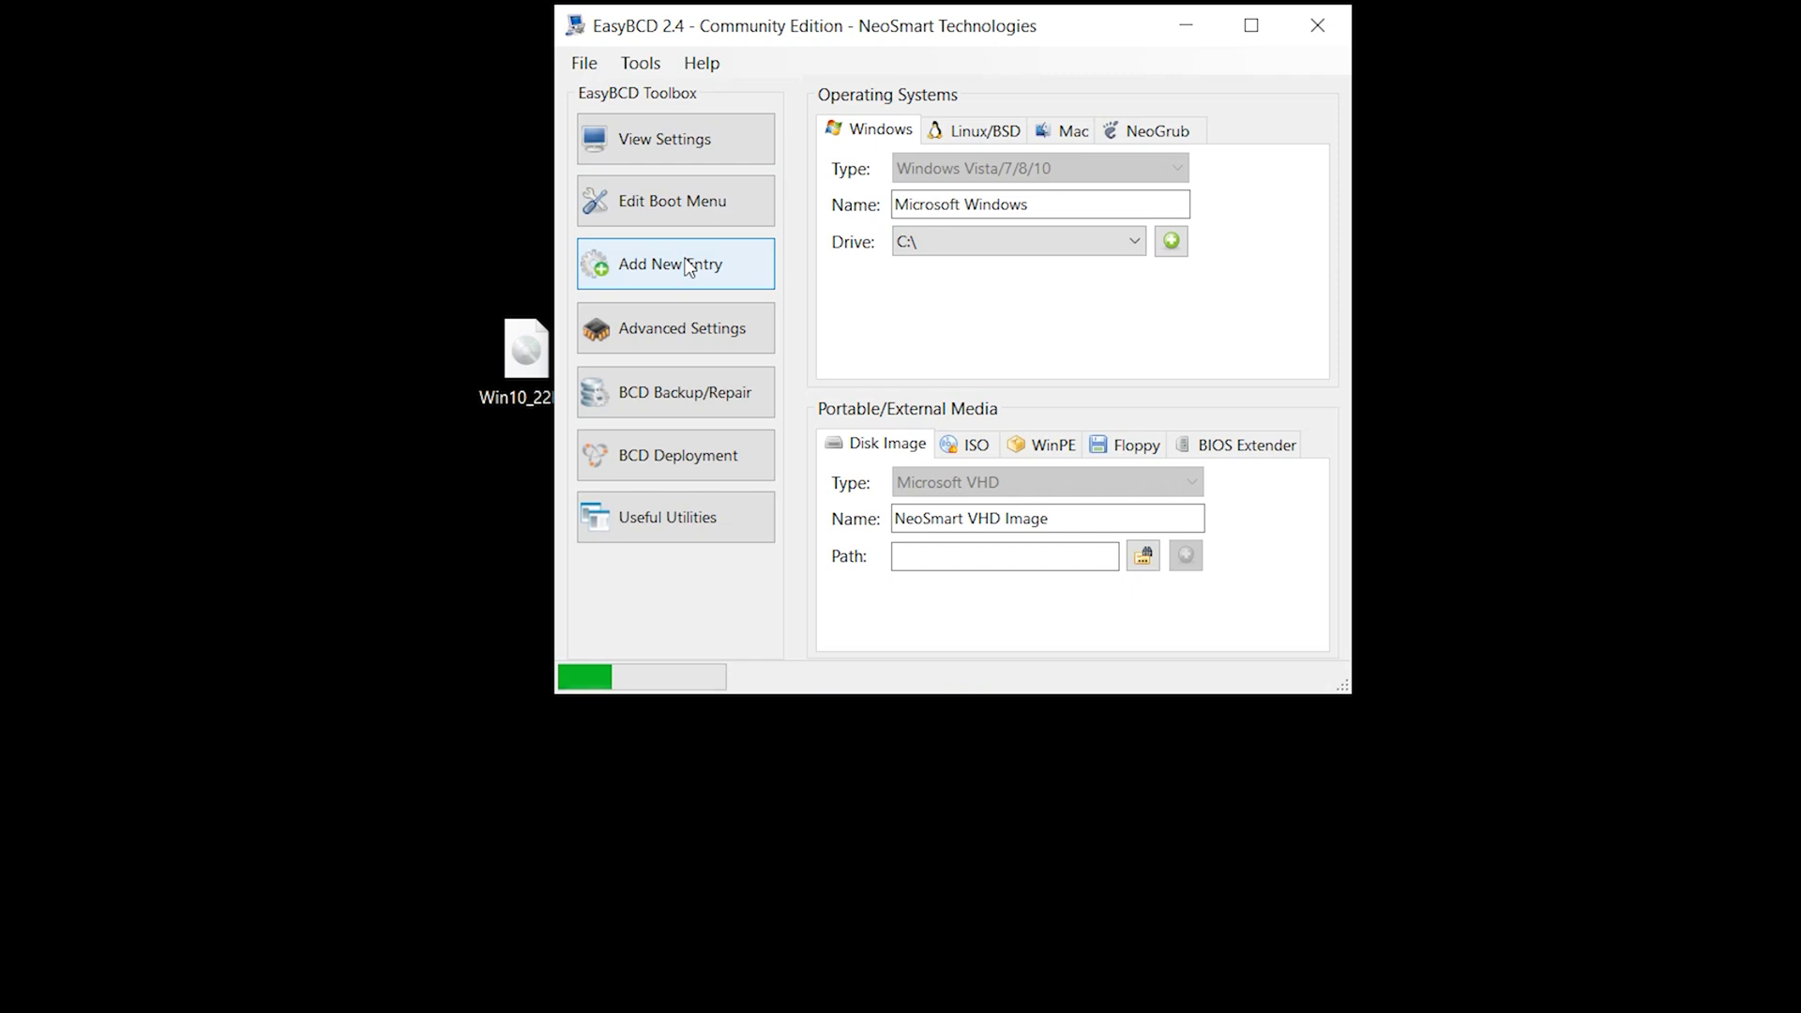
pyautogui.click(1046, 446)
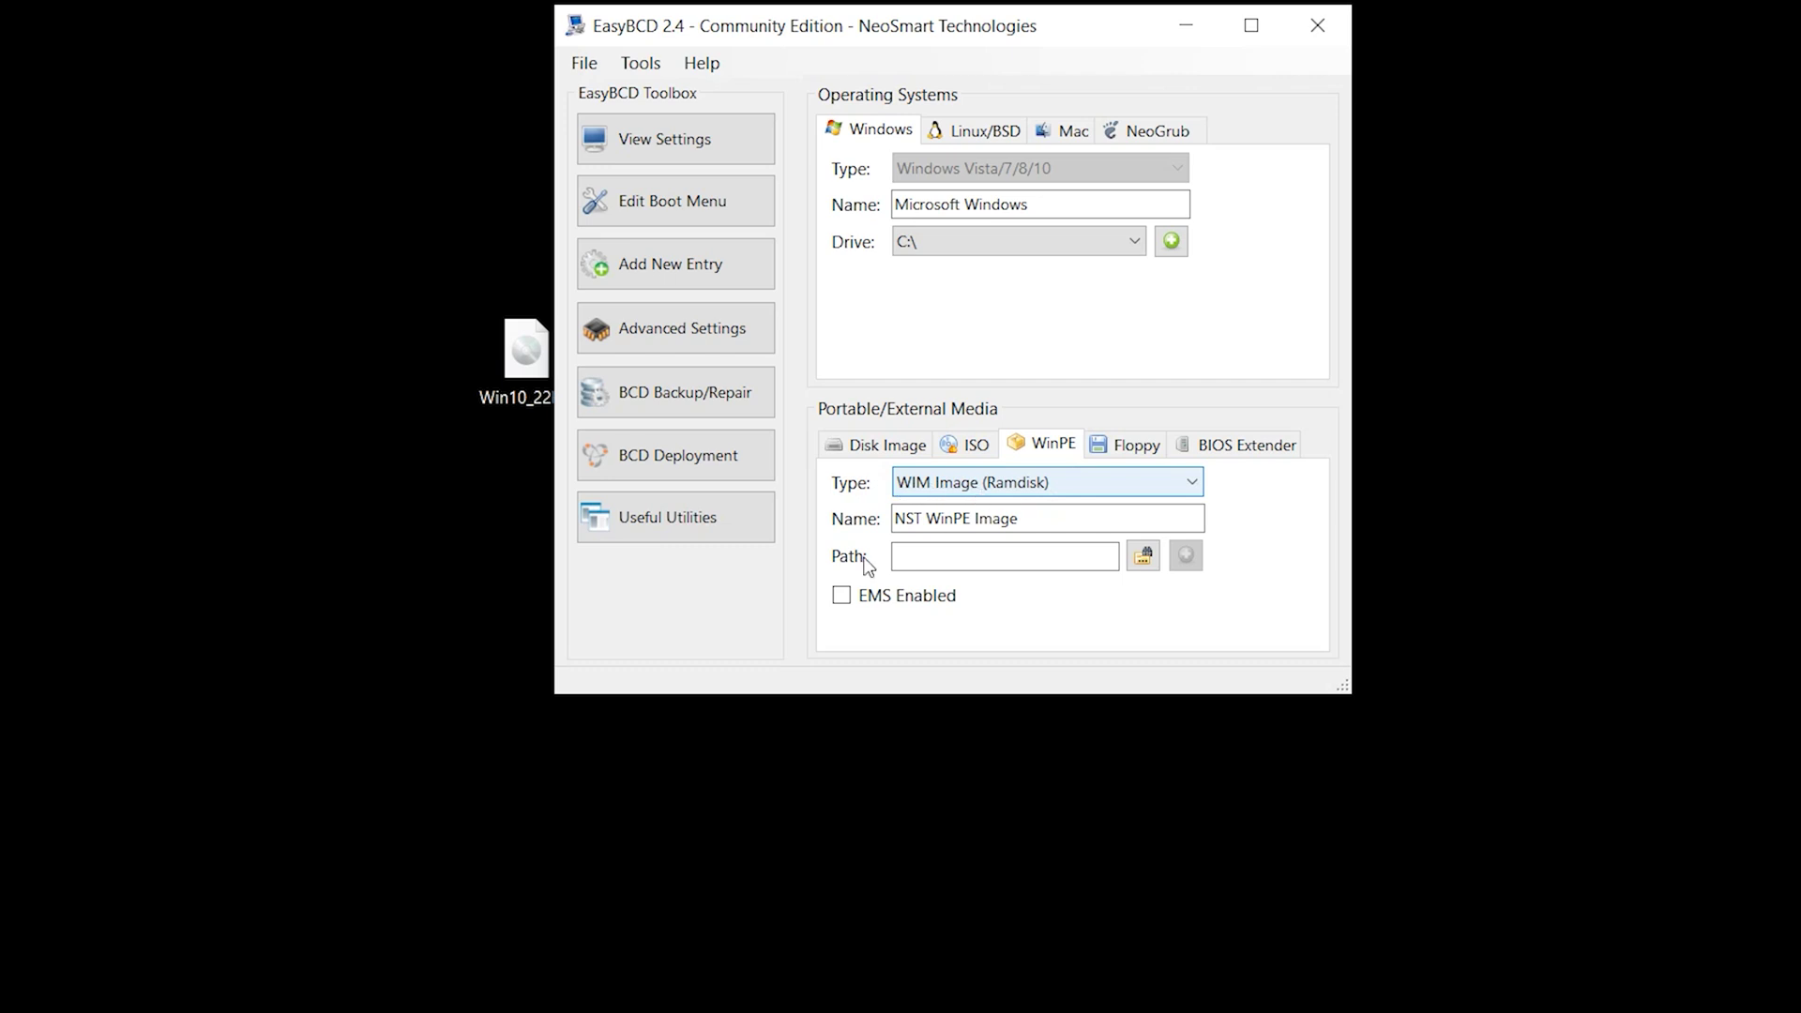
pyautogui.doubleClick(1057, 514)
pyautogui.click(1059, 514)
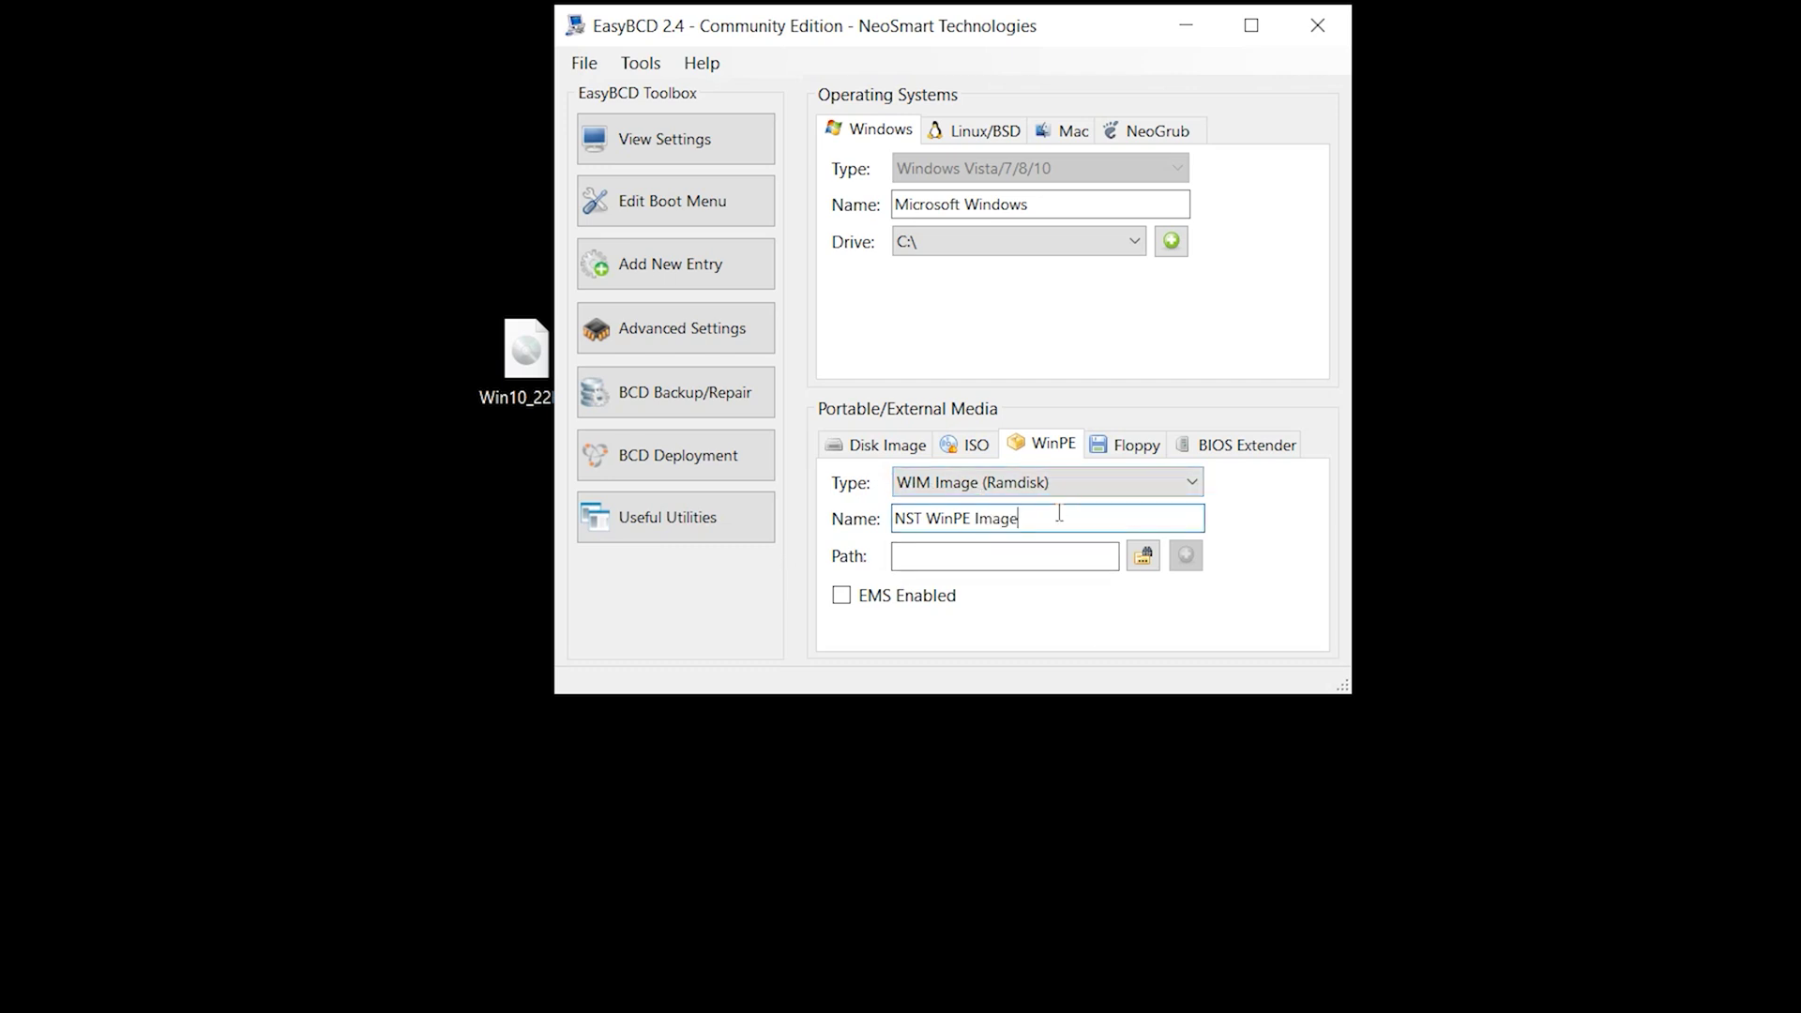
pyautogui.press('BackSpace')
pyautogui.press('BackSpace')
pyautogui.press('BackSpace')
pyautogui.press('BackSpace')
pyautogui.press('BackSpace')
pyautogui.press('BackSpace')
pyautogui.press('BackSpace')
pyautogui.press('BackSpace')
pyautogui.press('BackSpace')
pyautogui.press('BackSpace')
pyautogui.press('BackSpace')
pyautogui.press('BackSpace')
pyautogui.press('BackSpace')
pyautogui.press('BackSpace')
pyautogui.press('BackSpace')
# - Browse to New Volume (E:)\sources and choose boot.wim as the WIM image
pyautogui.click(1142, 557)
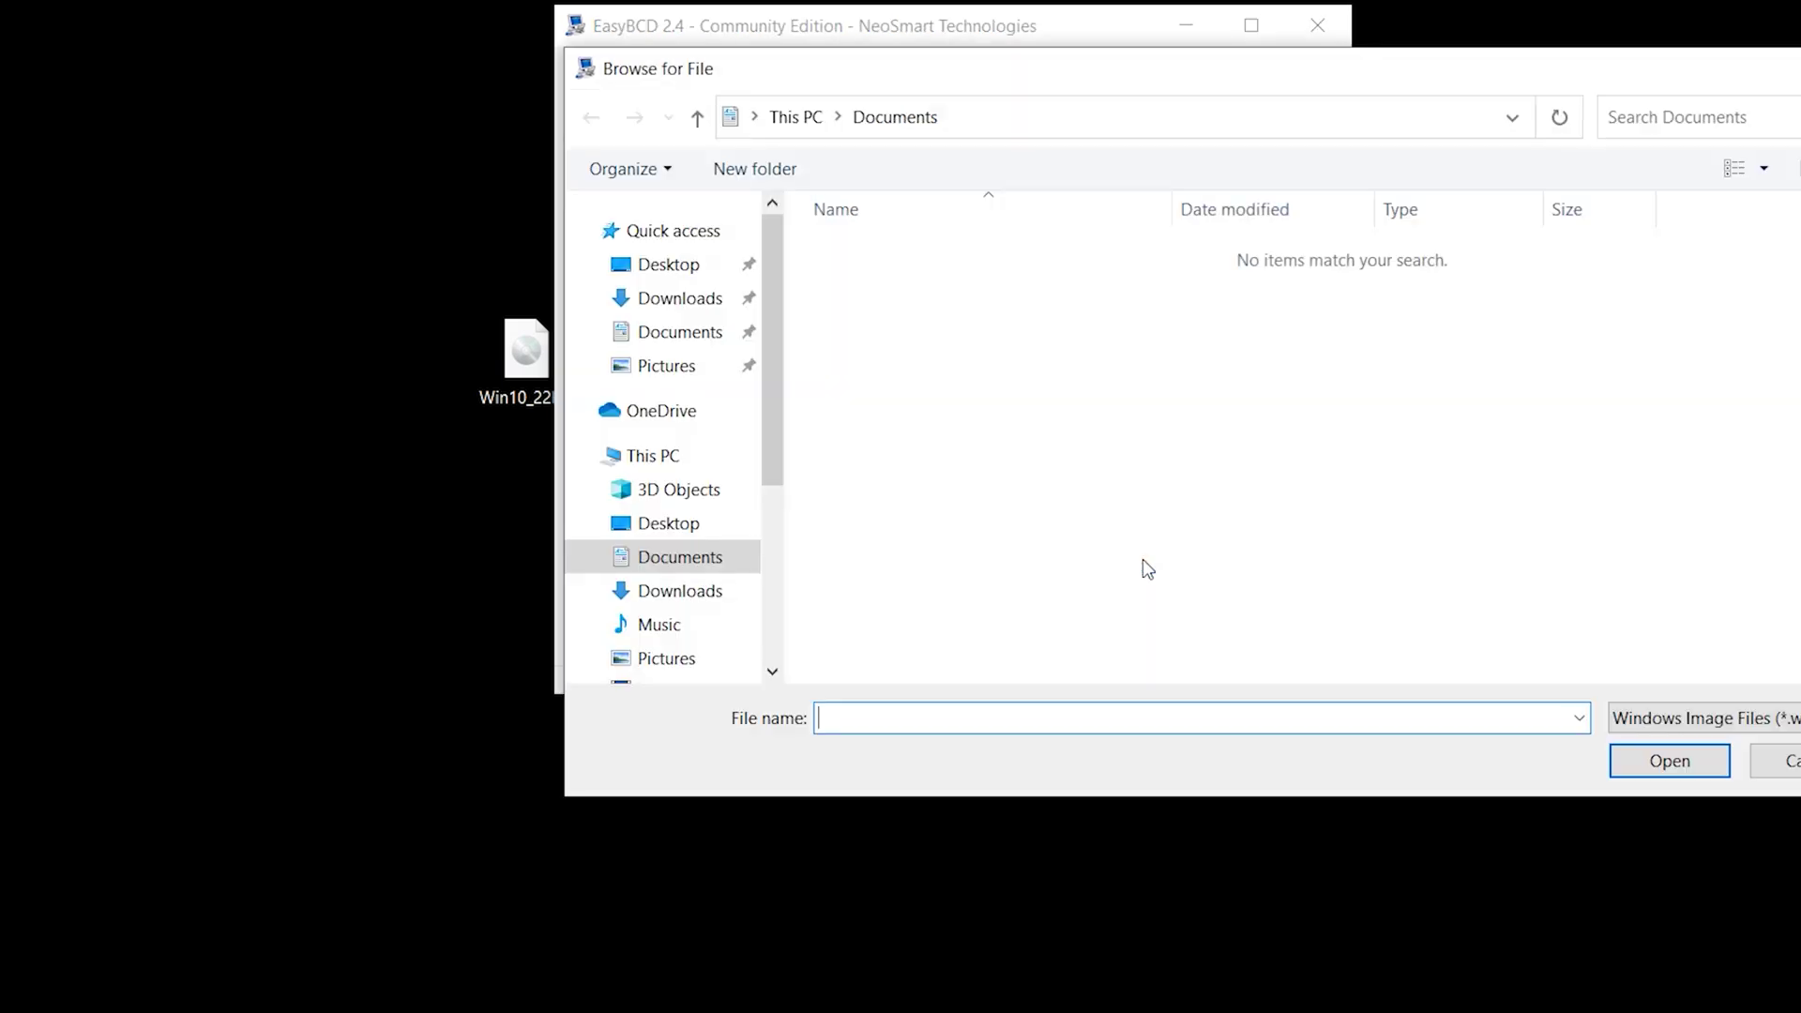
pyautogui.scroll(-1, 689, 375)
pyautogui.click(687, 335)
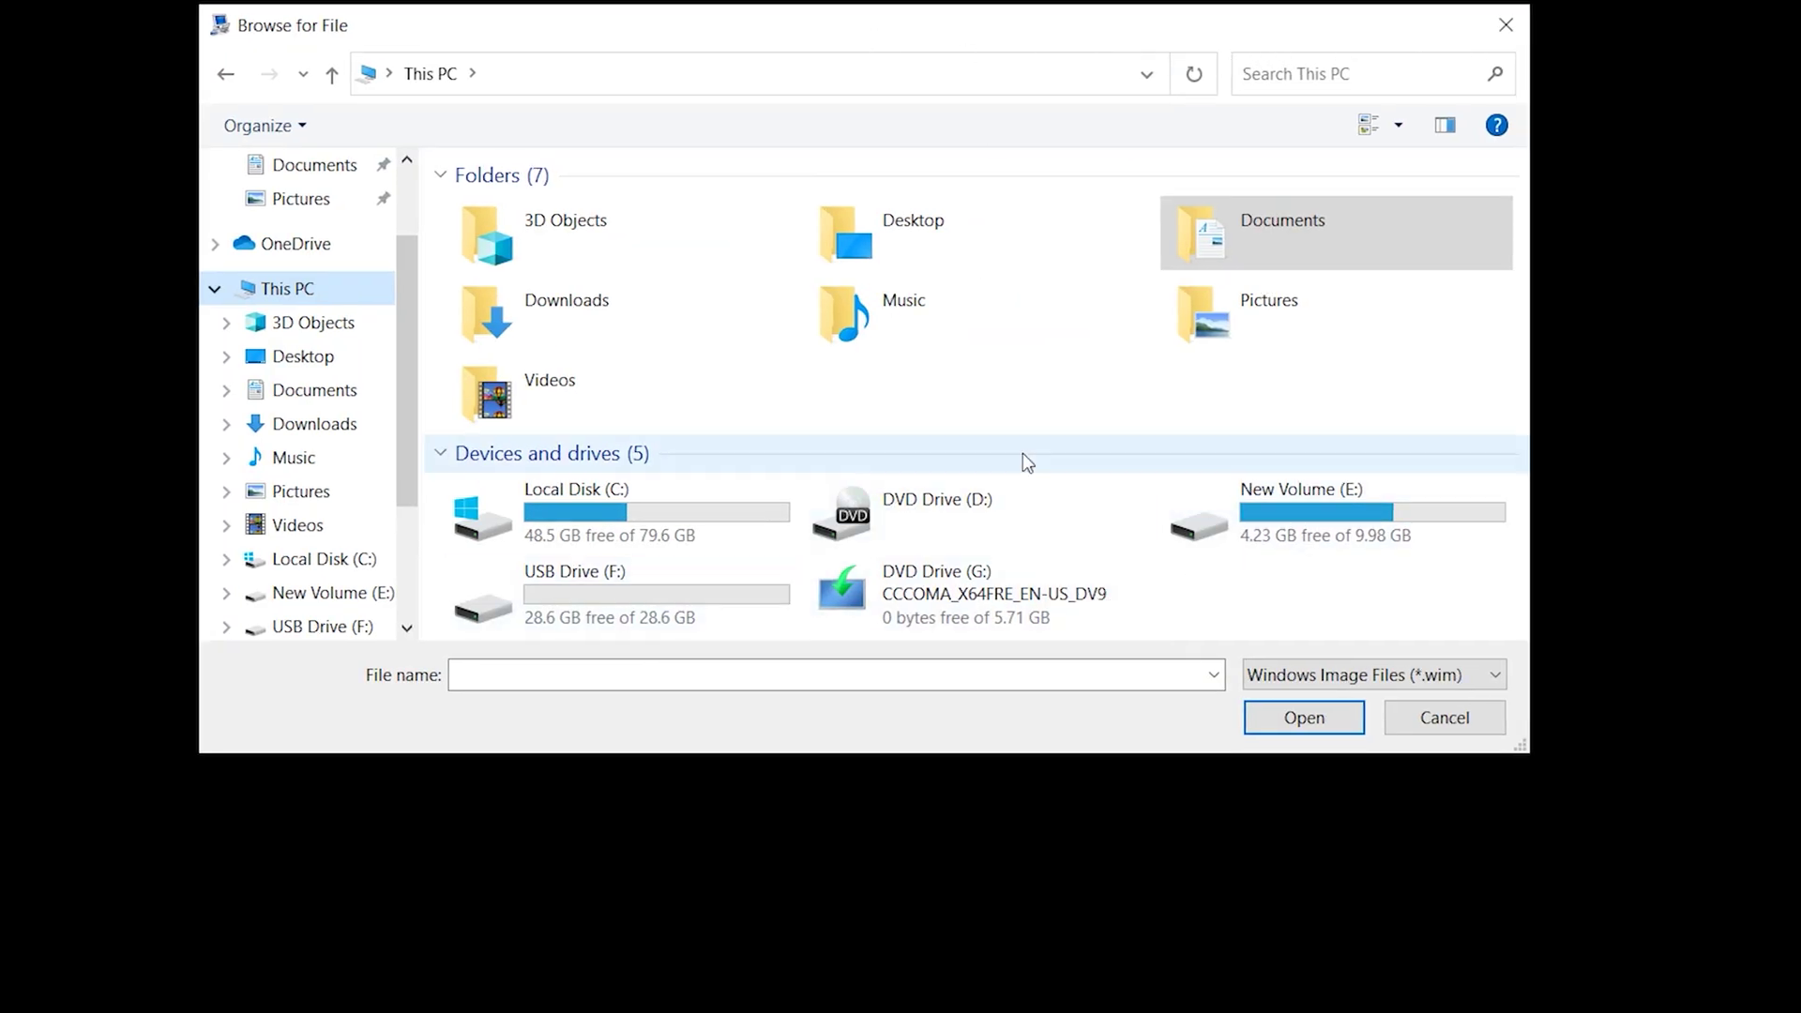
pyautogui.doubleClick(1304, 499)
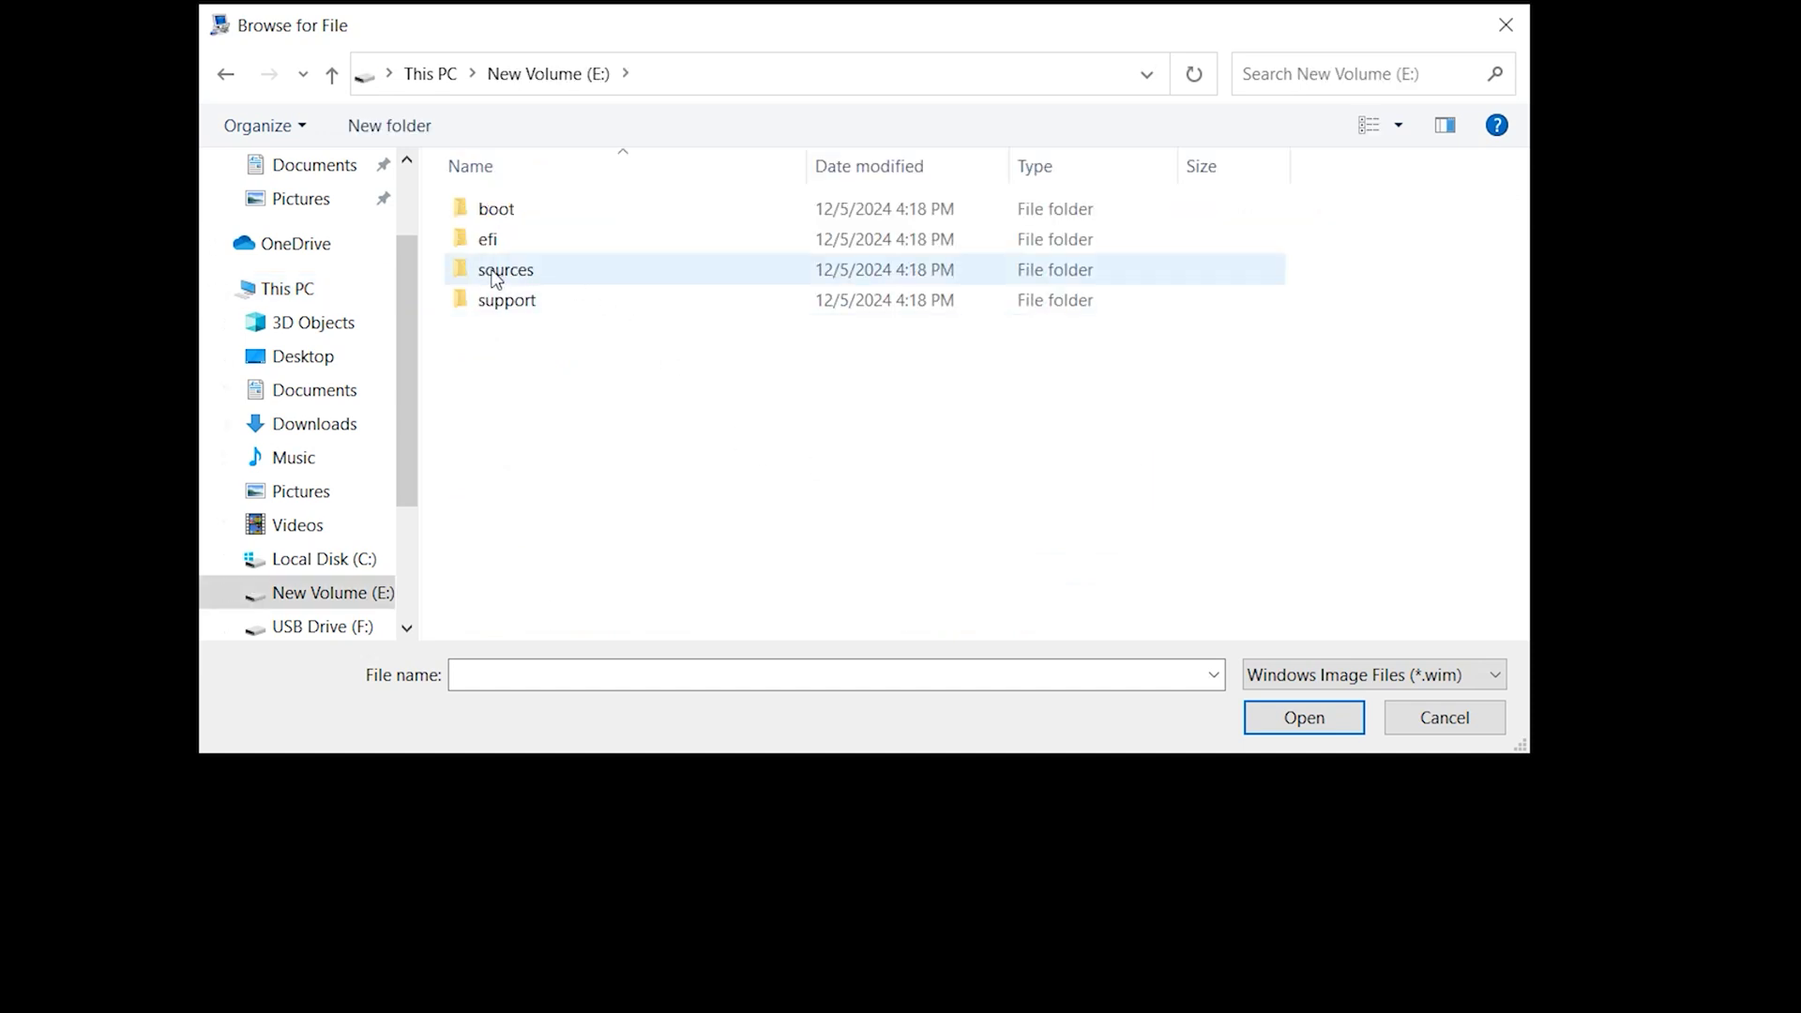
pyautogui.doubleClick(507, 272)
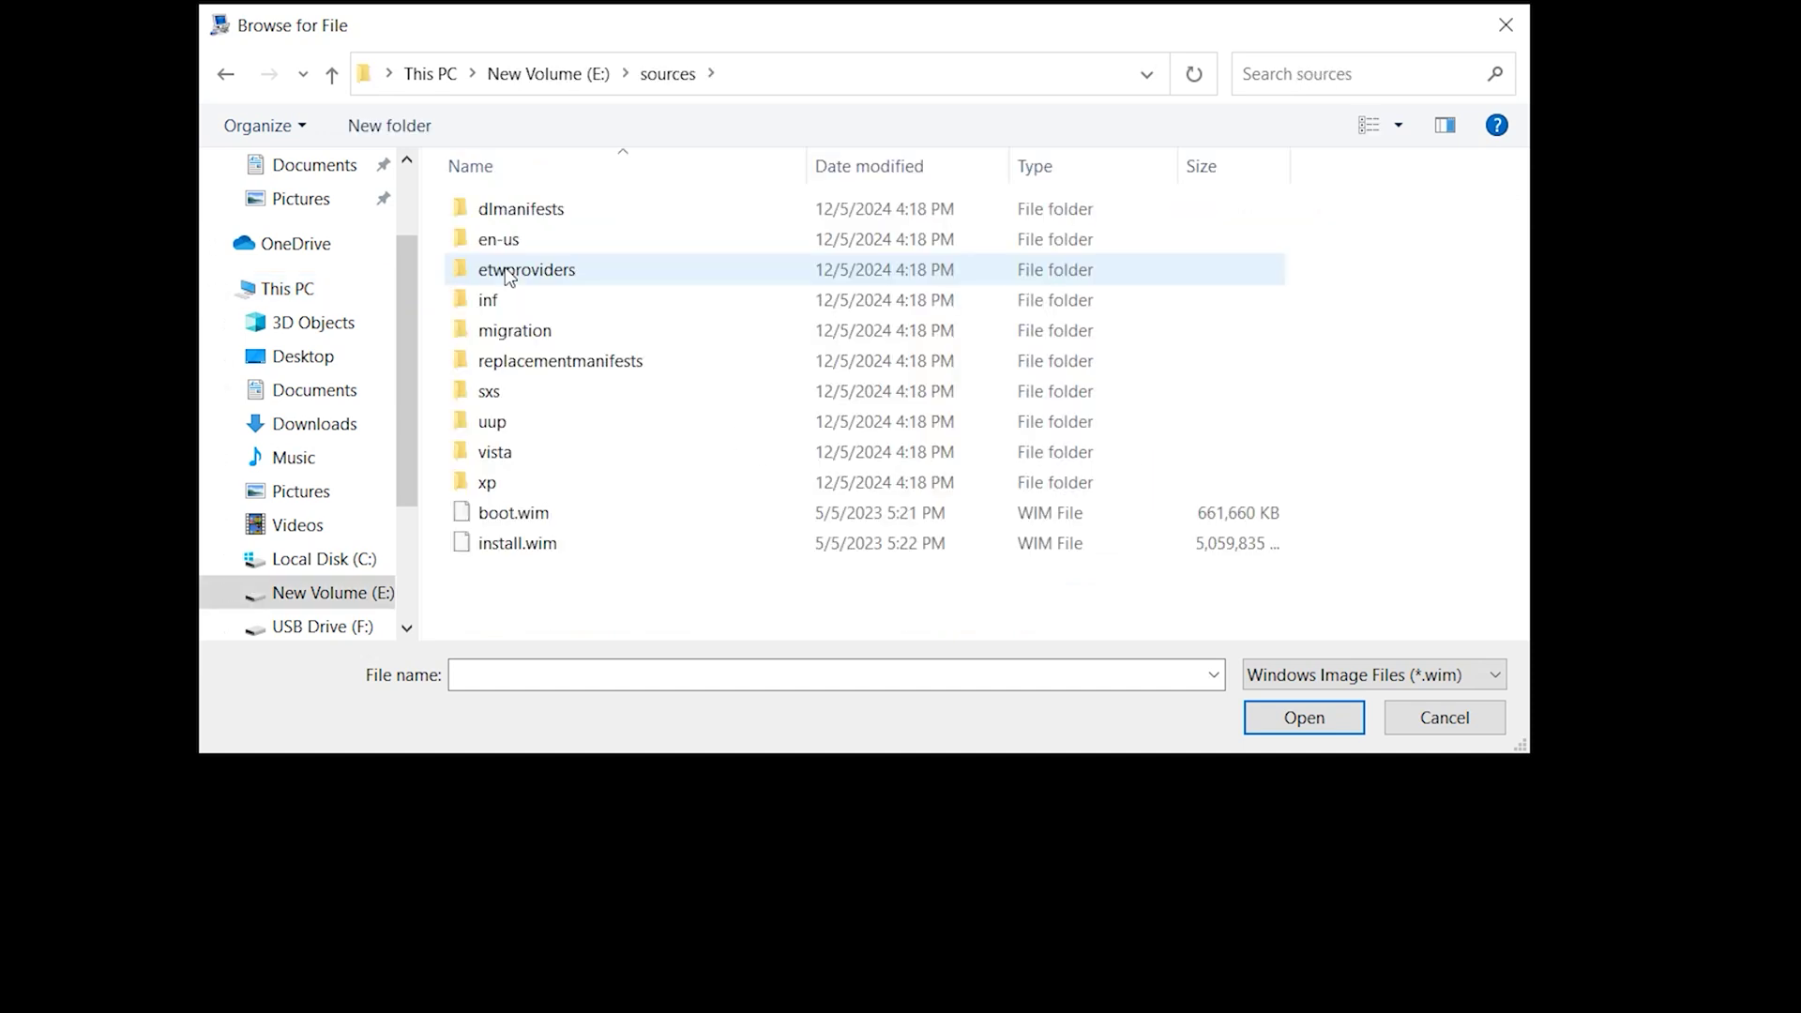
pyautogui.click(528, 514)
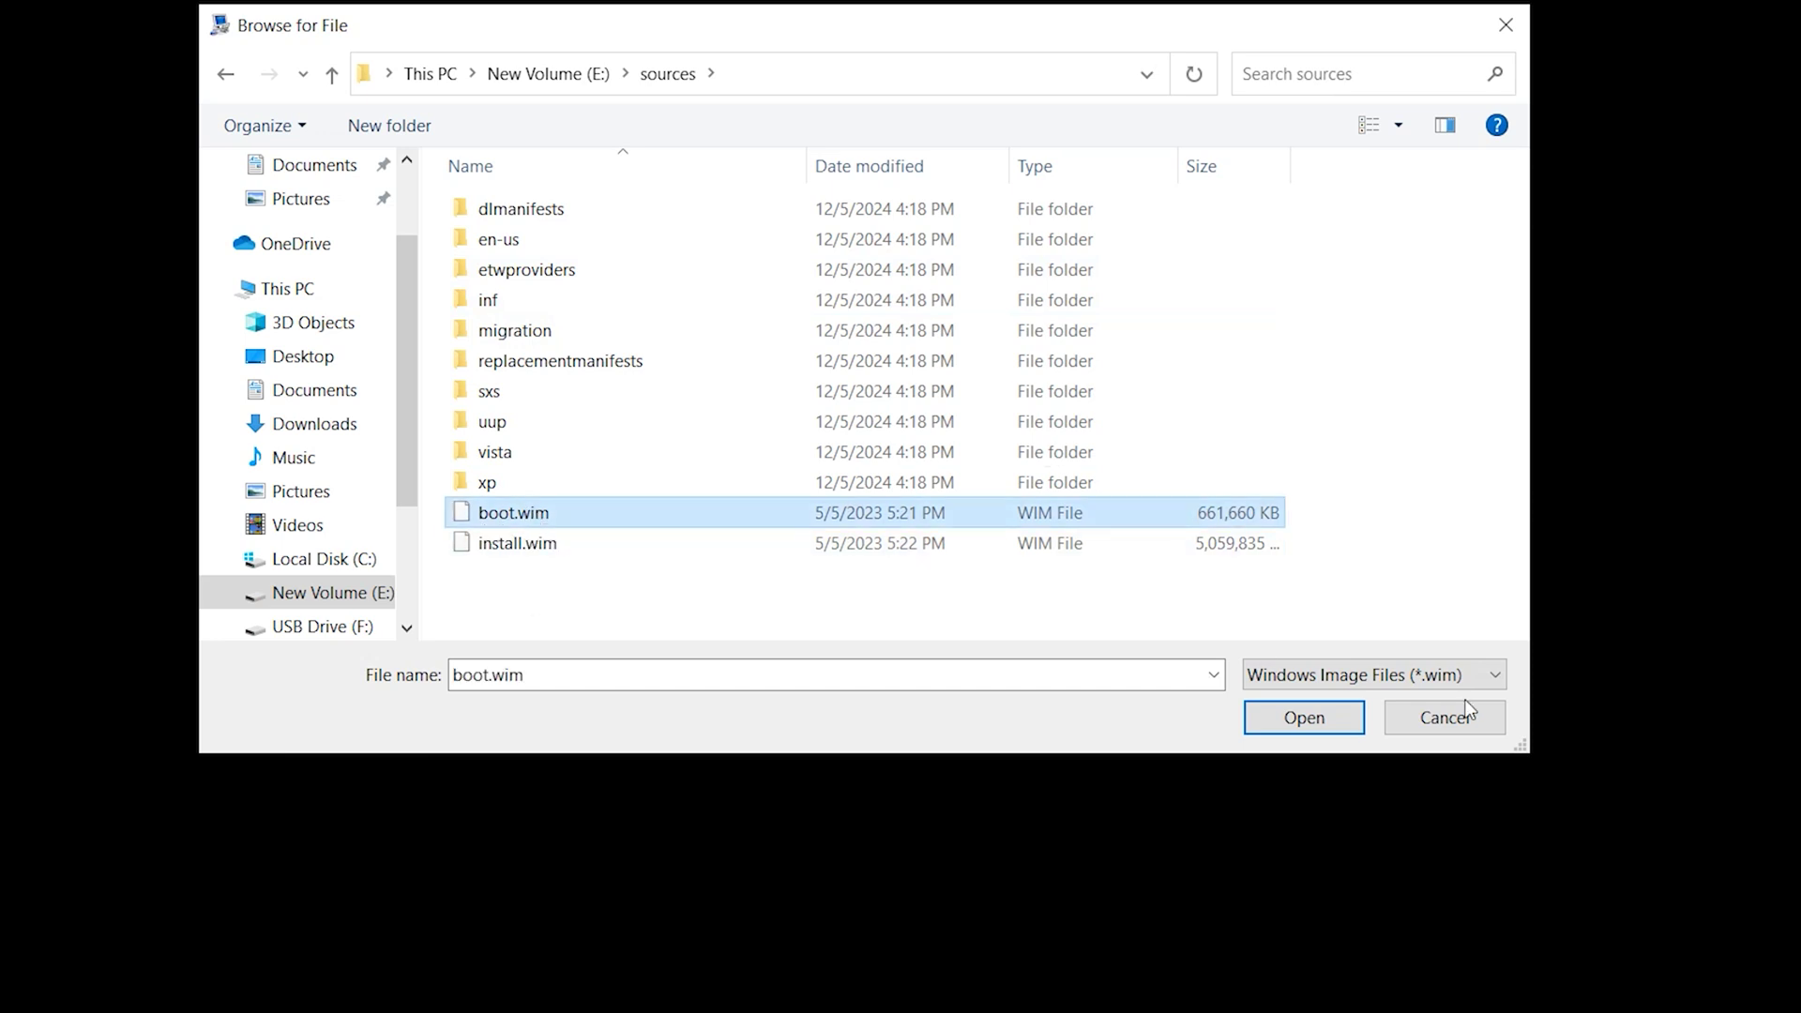
# - Add the windows 10 boot entry using E:\sources\boot.wim and save the boot menu settings
pyautogui.click(1295, 724)
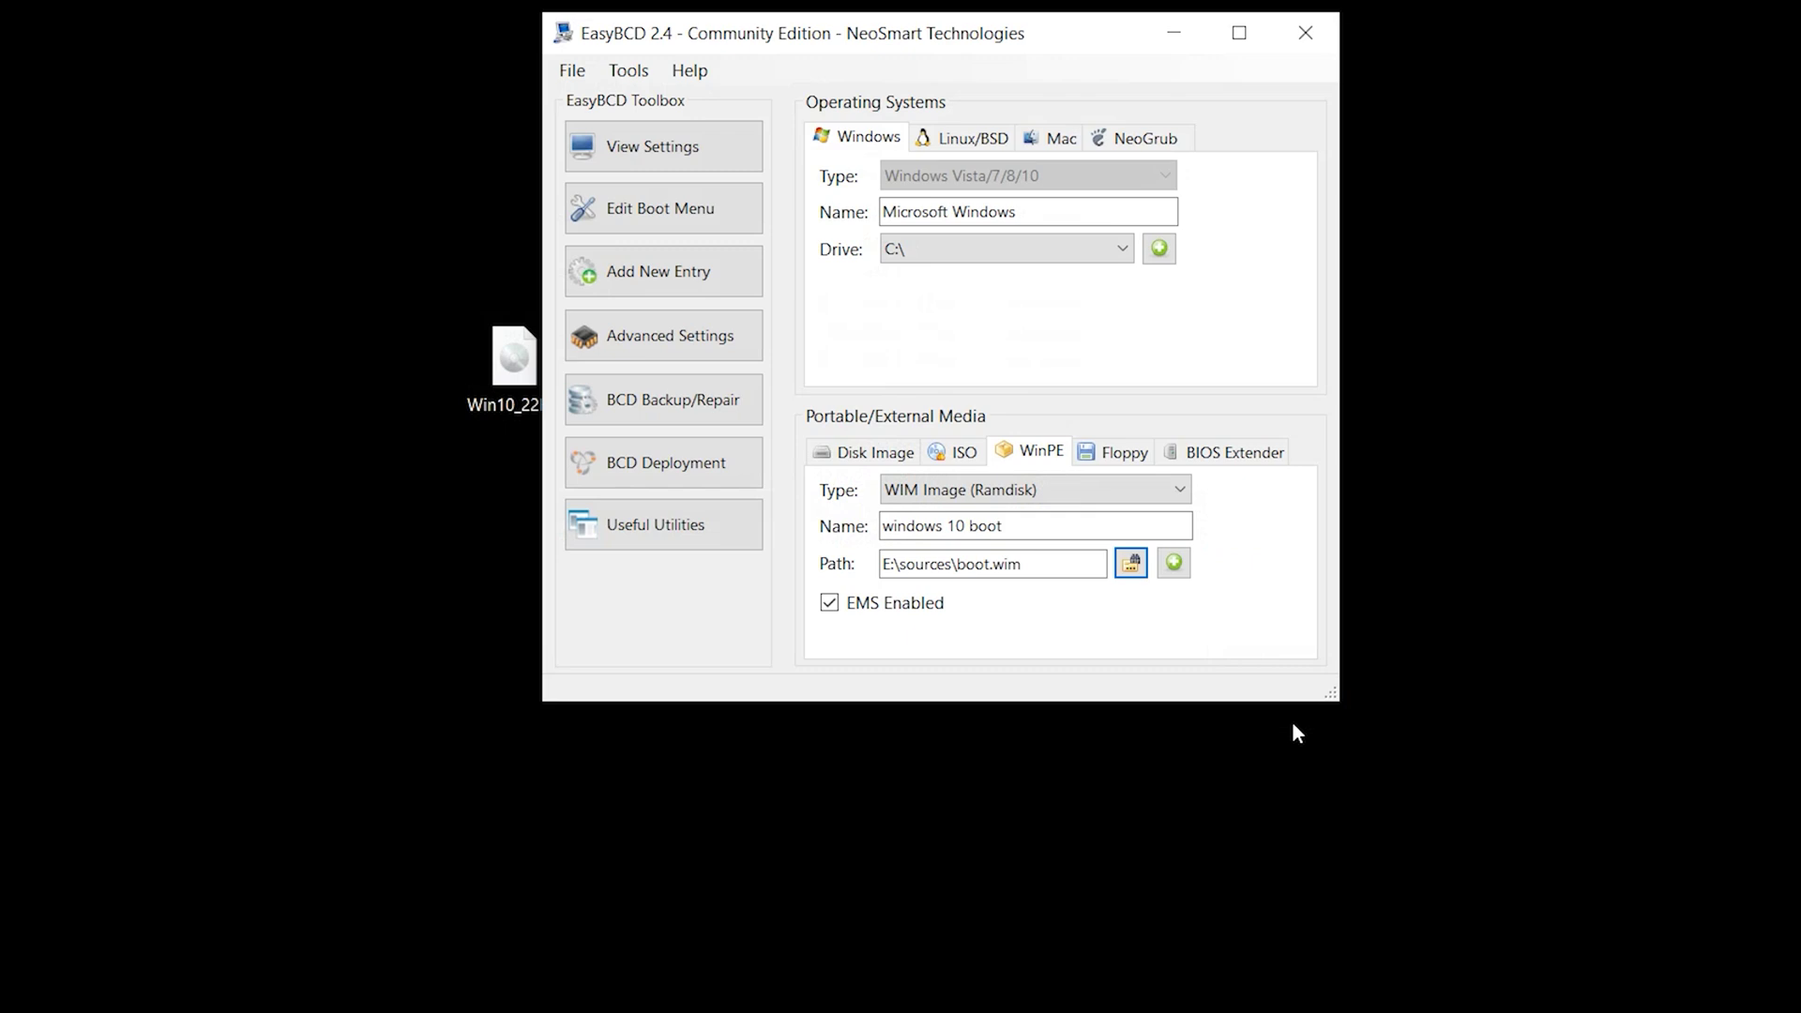
pyautogui.click(1174, 563)
pyautogui.click(662, 212)
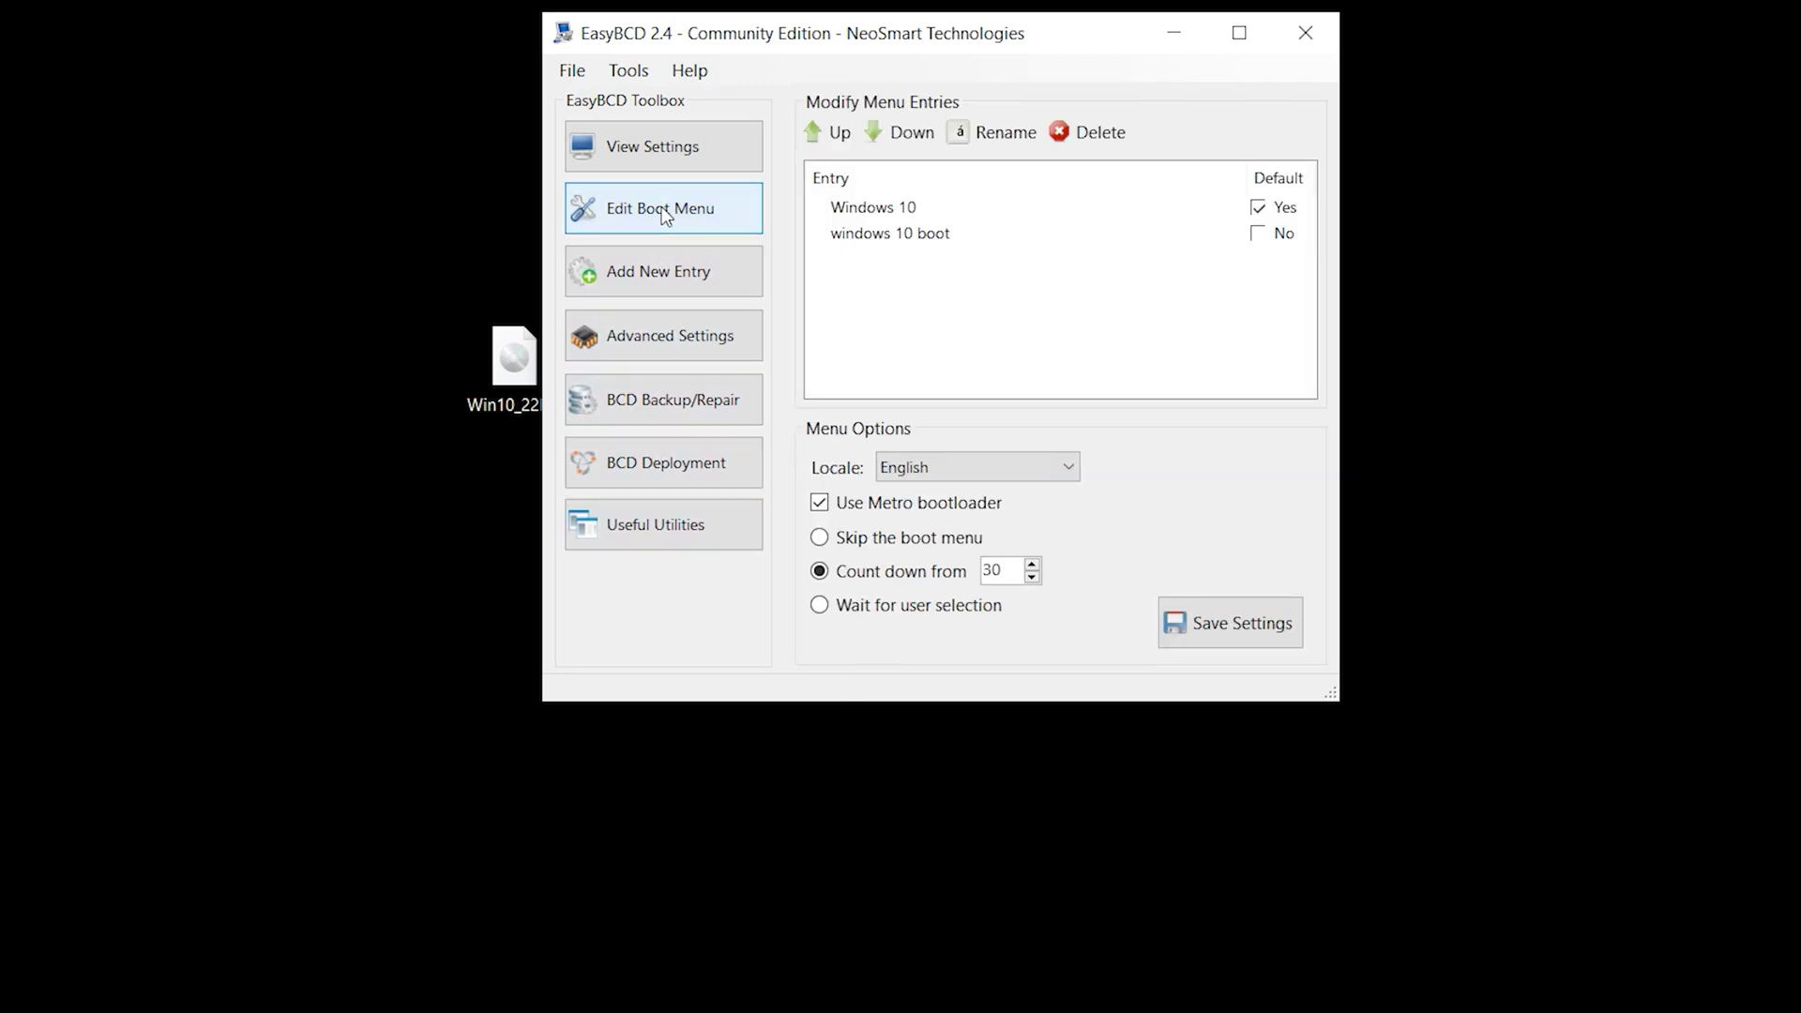
pyautogui.click(1247, 623)
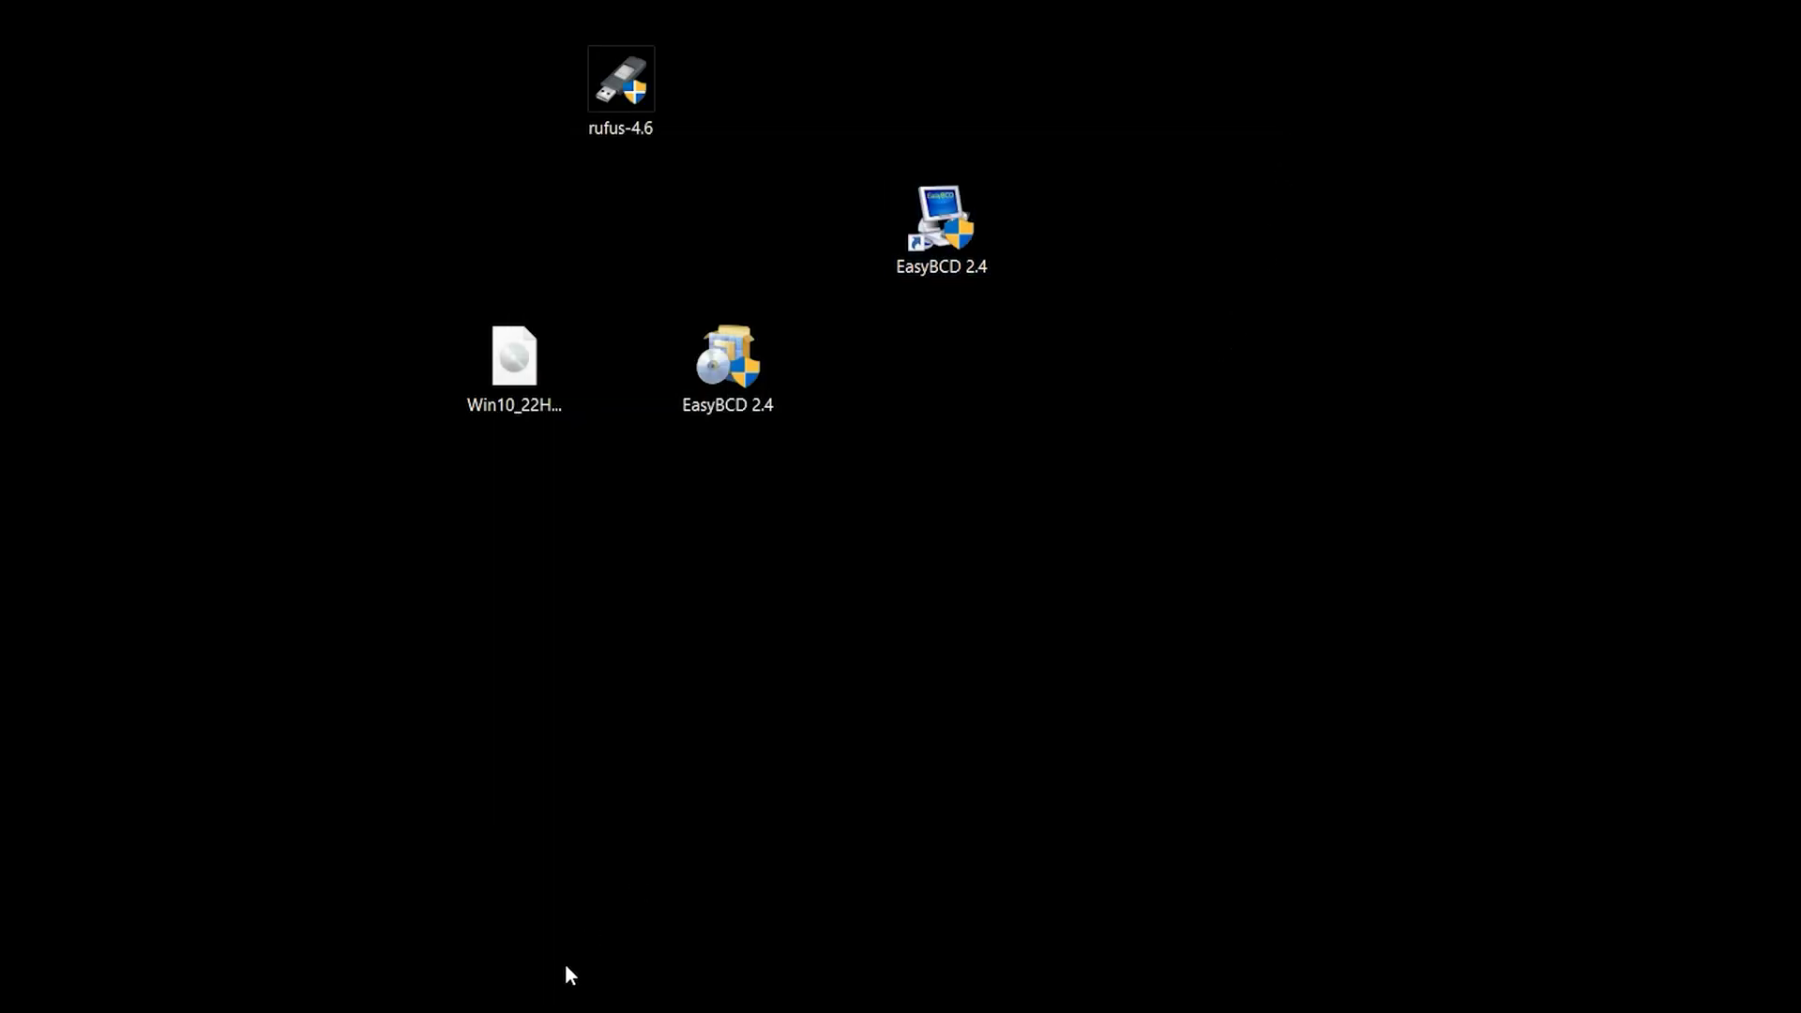
# - Restart the PC from the Start menu's Power options
pyautogui.click(28, 996)
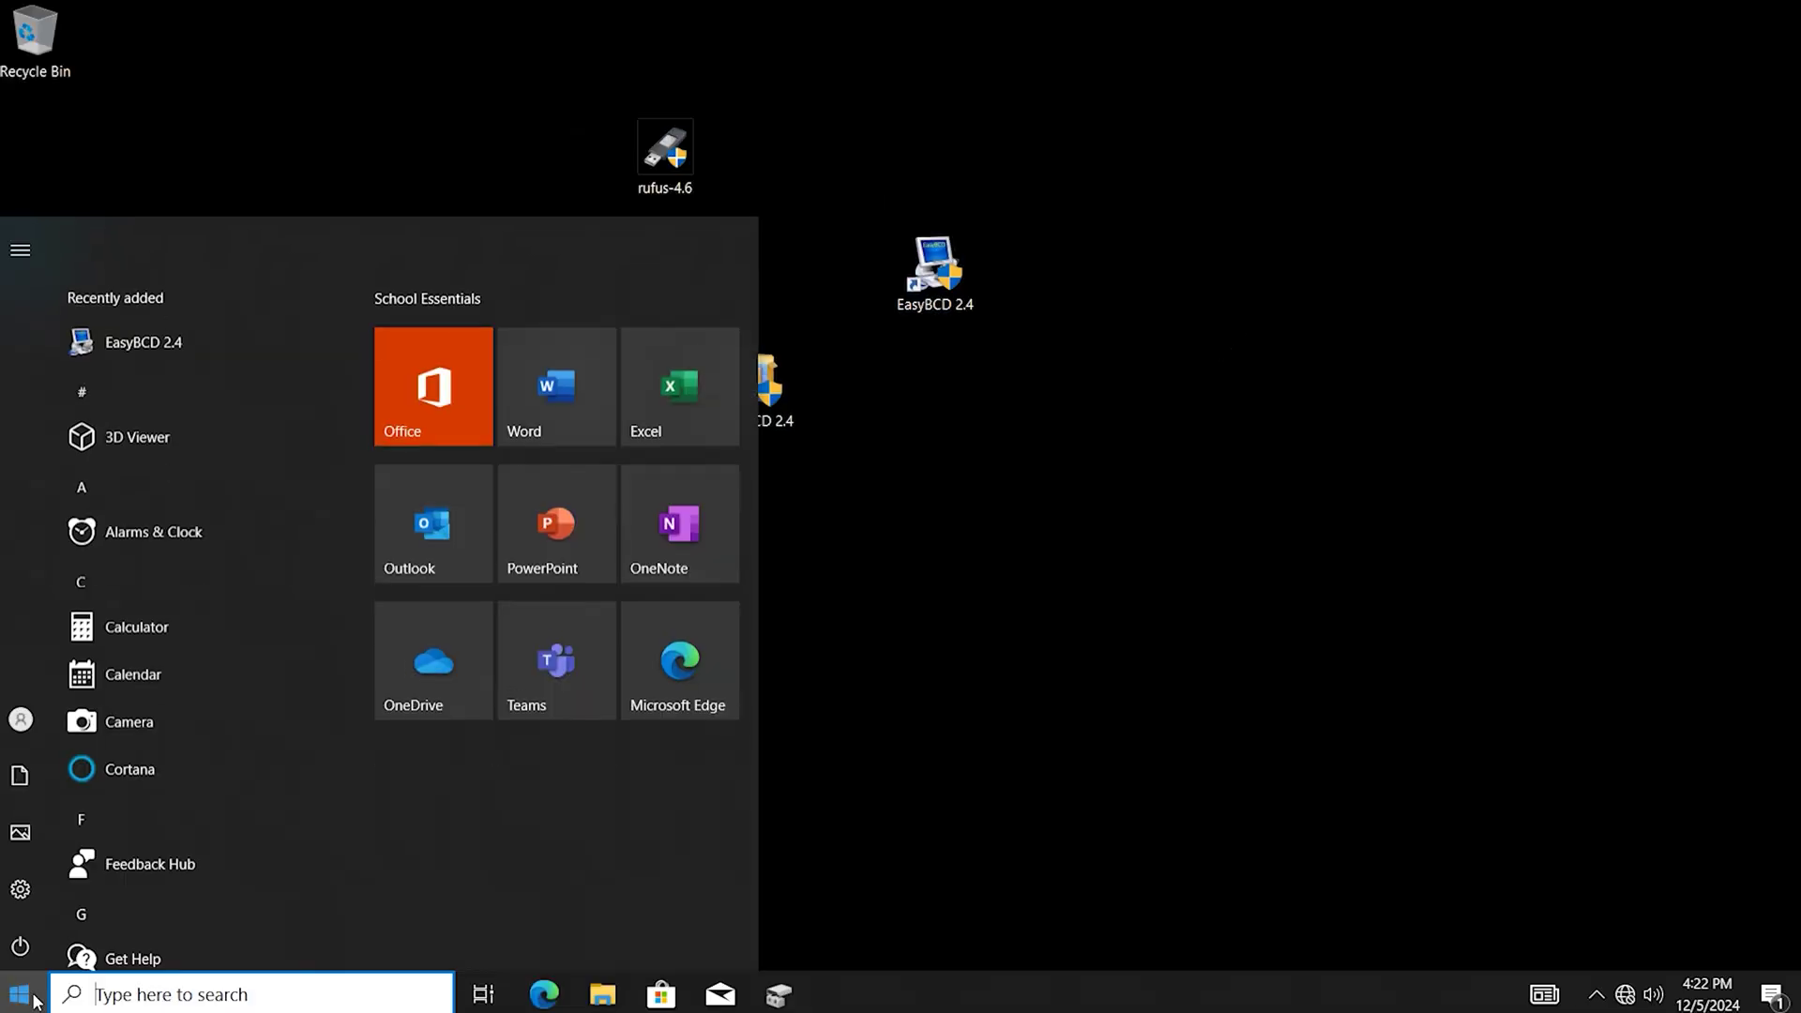
pyautogui.click(19, 945)
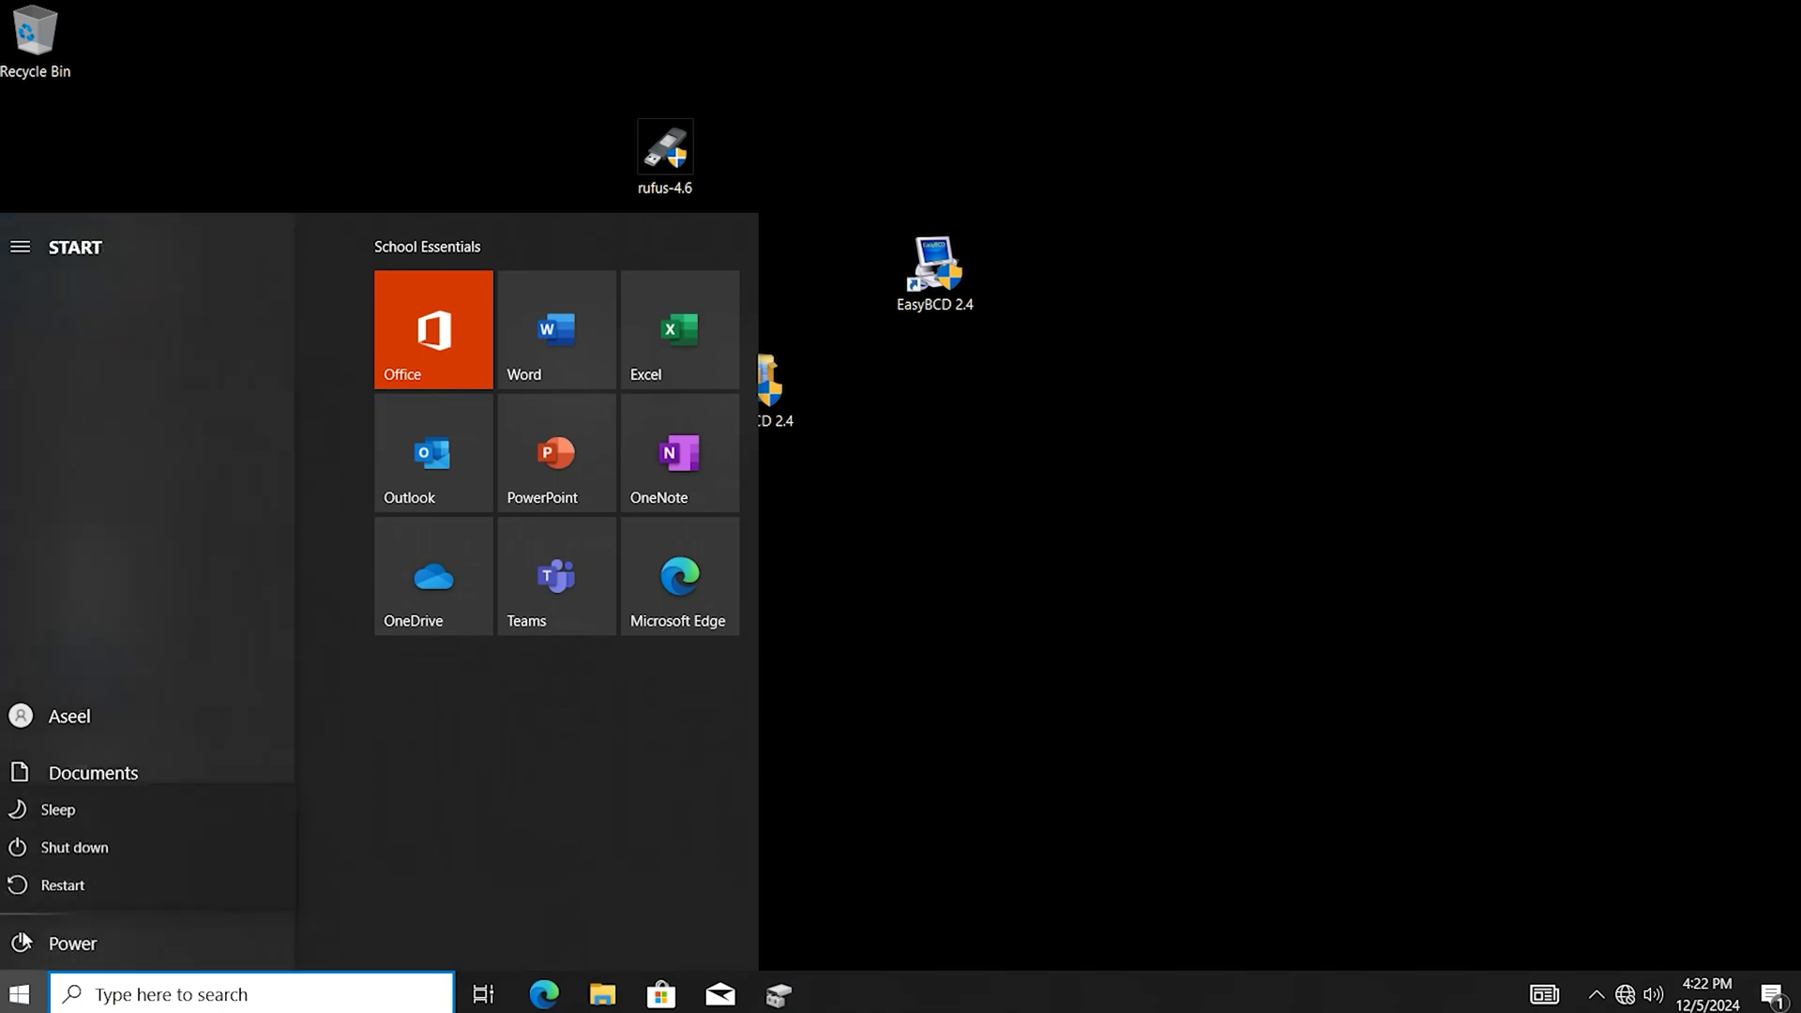
pyautogui.click(60, 885)
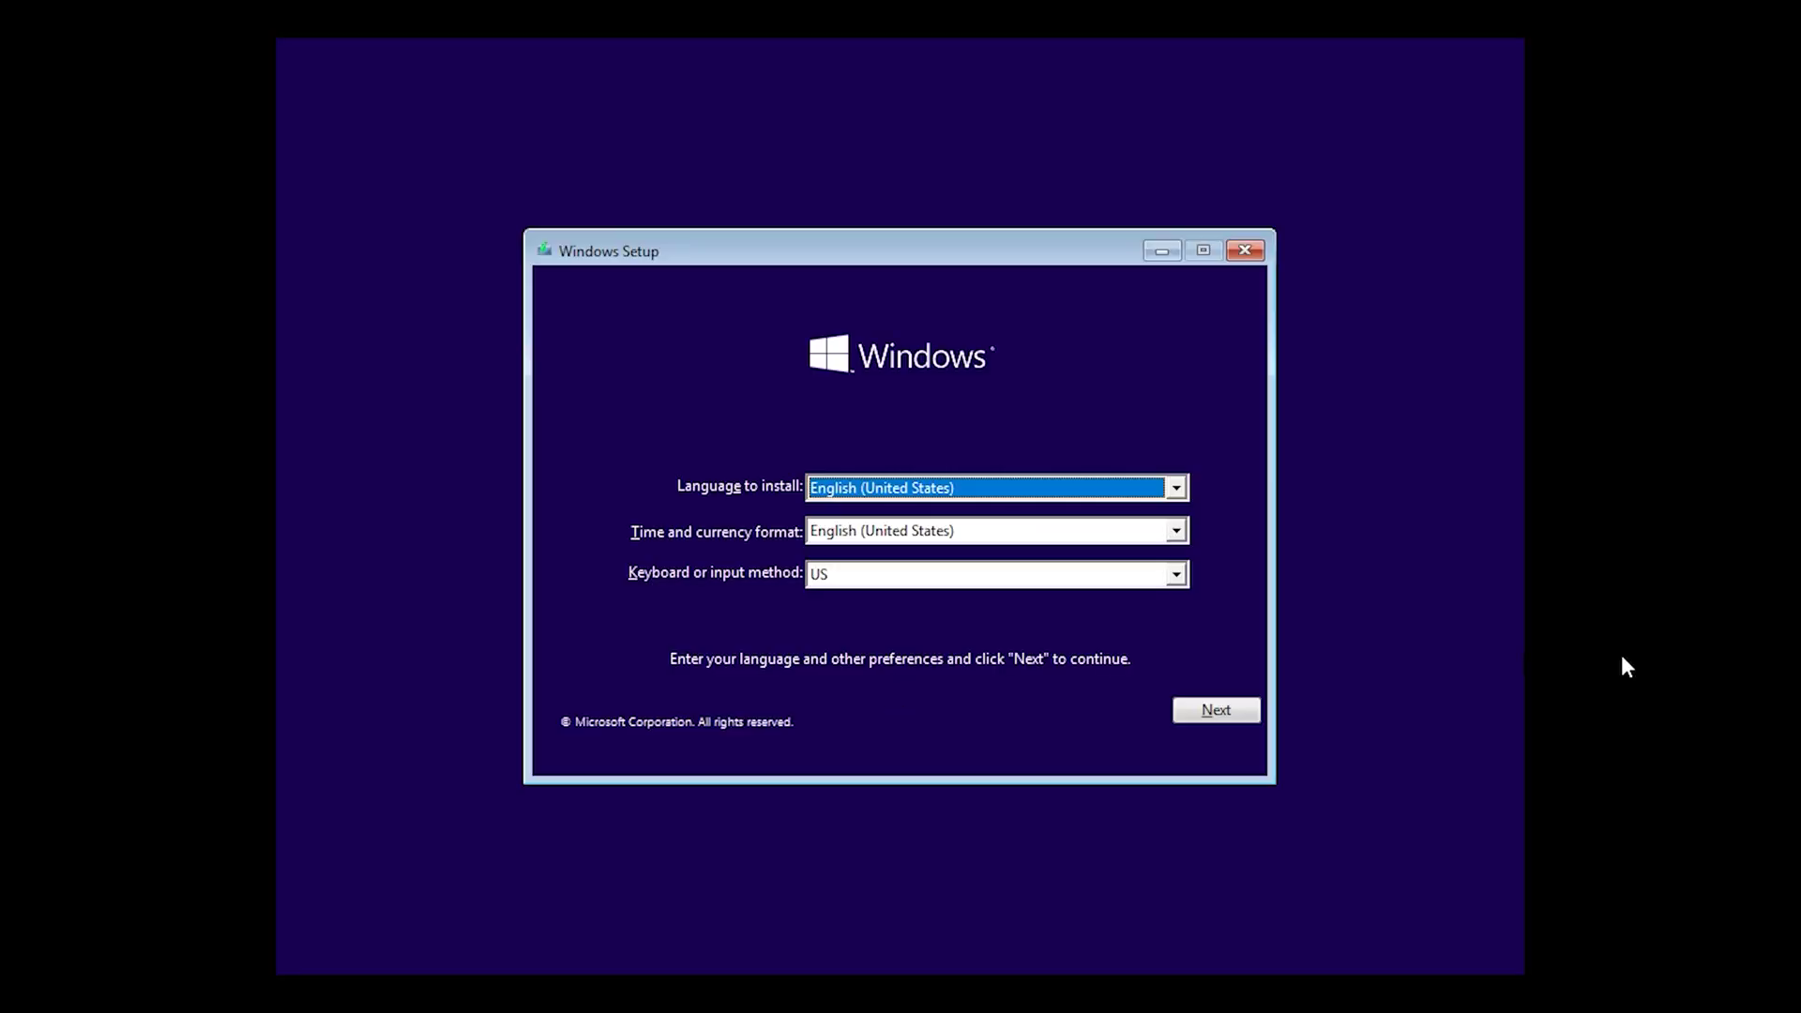
# - Keep the default language and keyboard settings and begin installing without a product key
pyautogui.click(1240, 713)
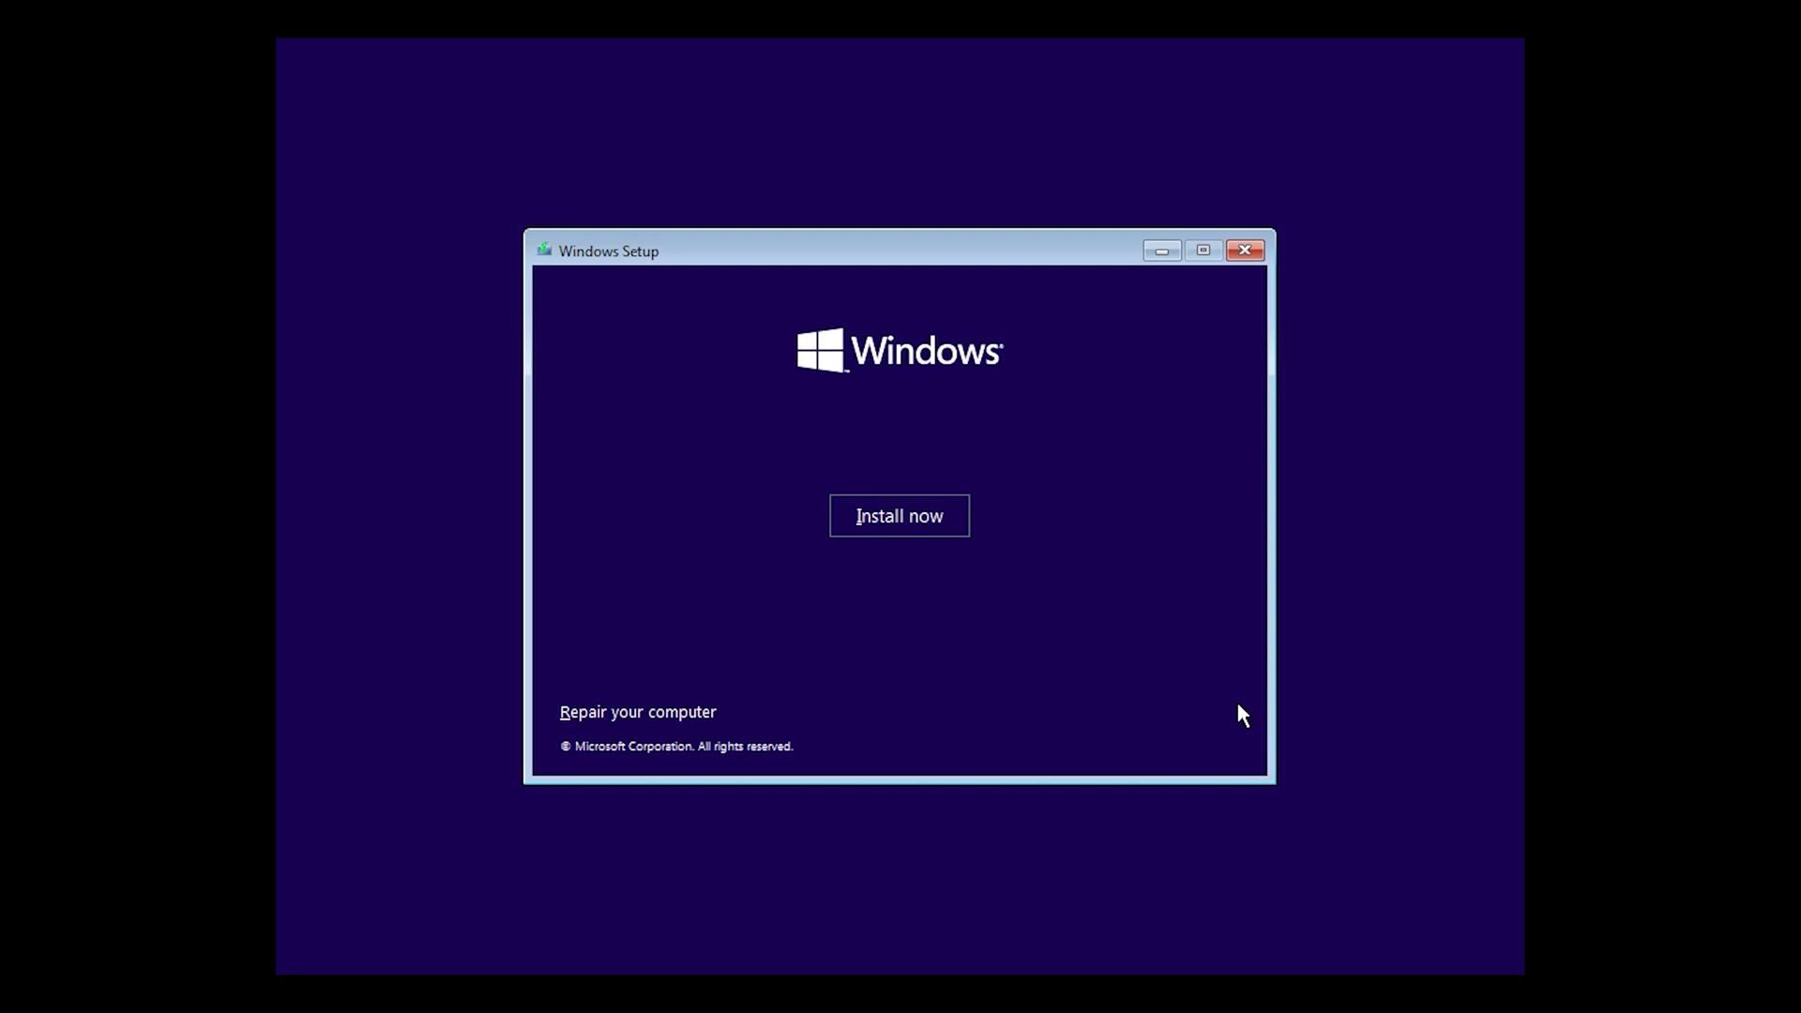
pyautogui.click(906, 518)
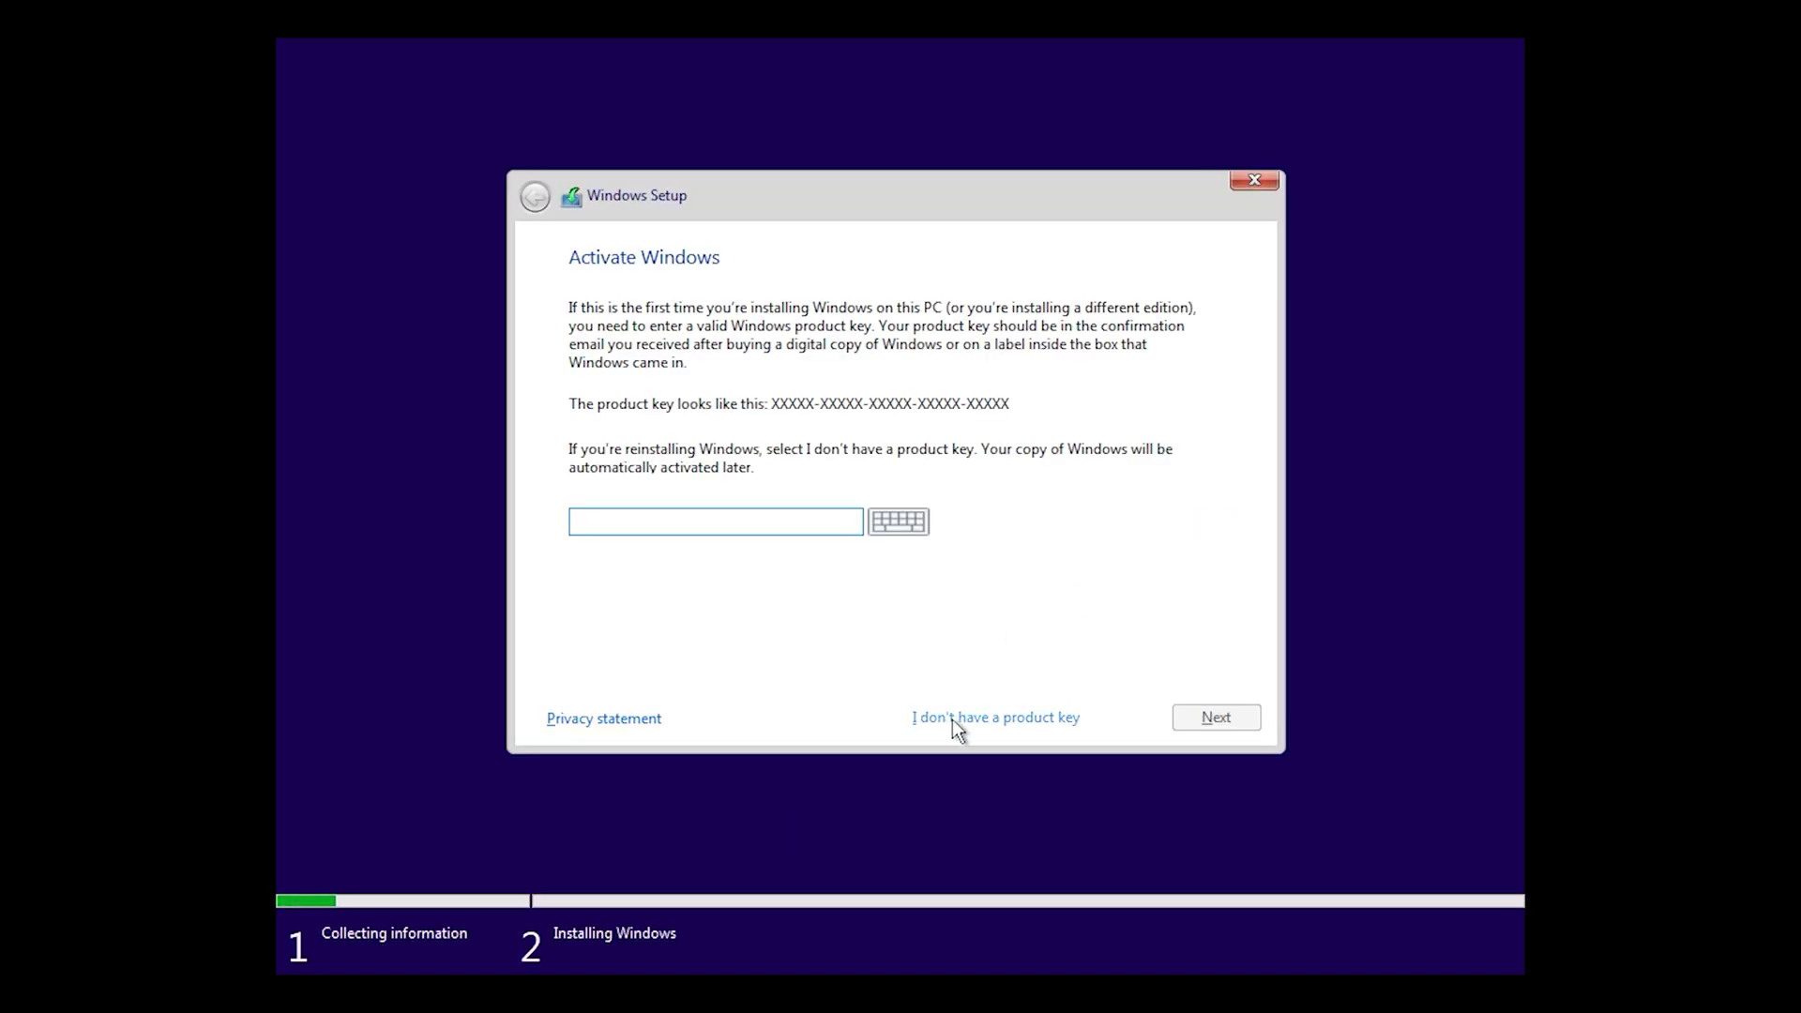
pyautogui.click(964, 717)
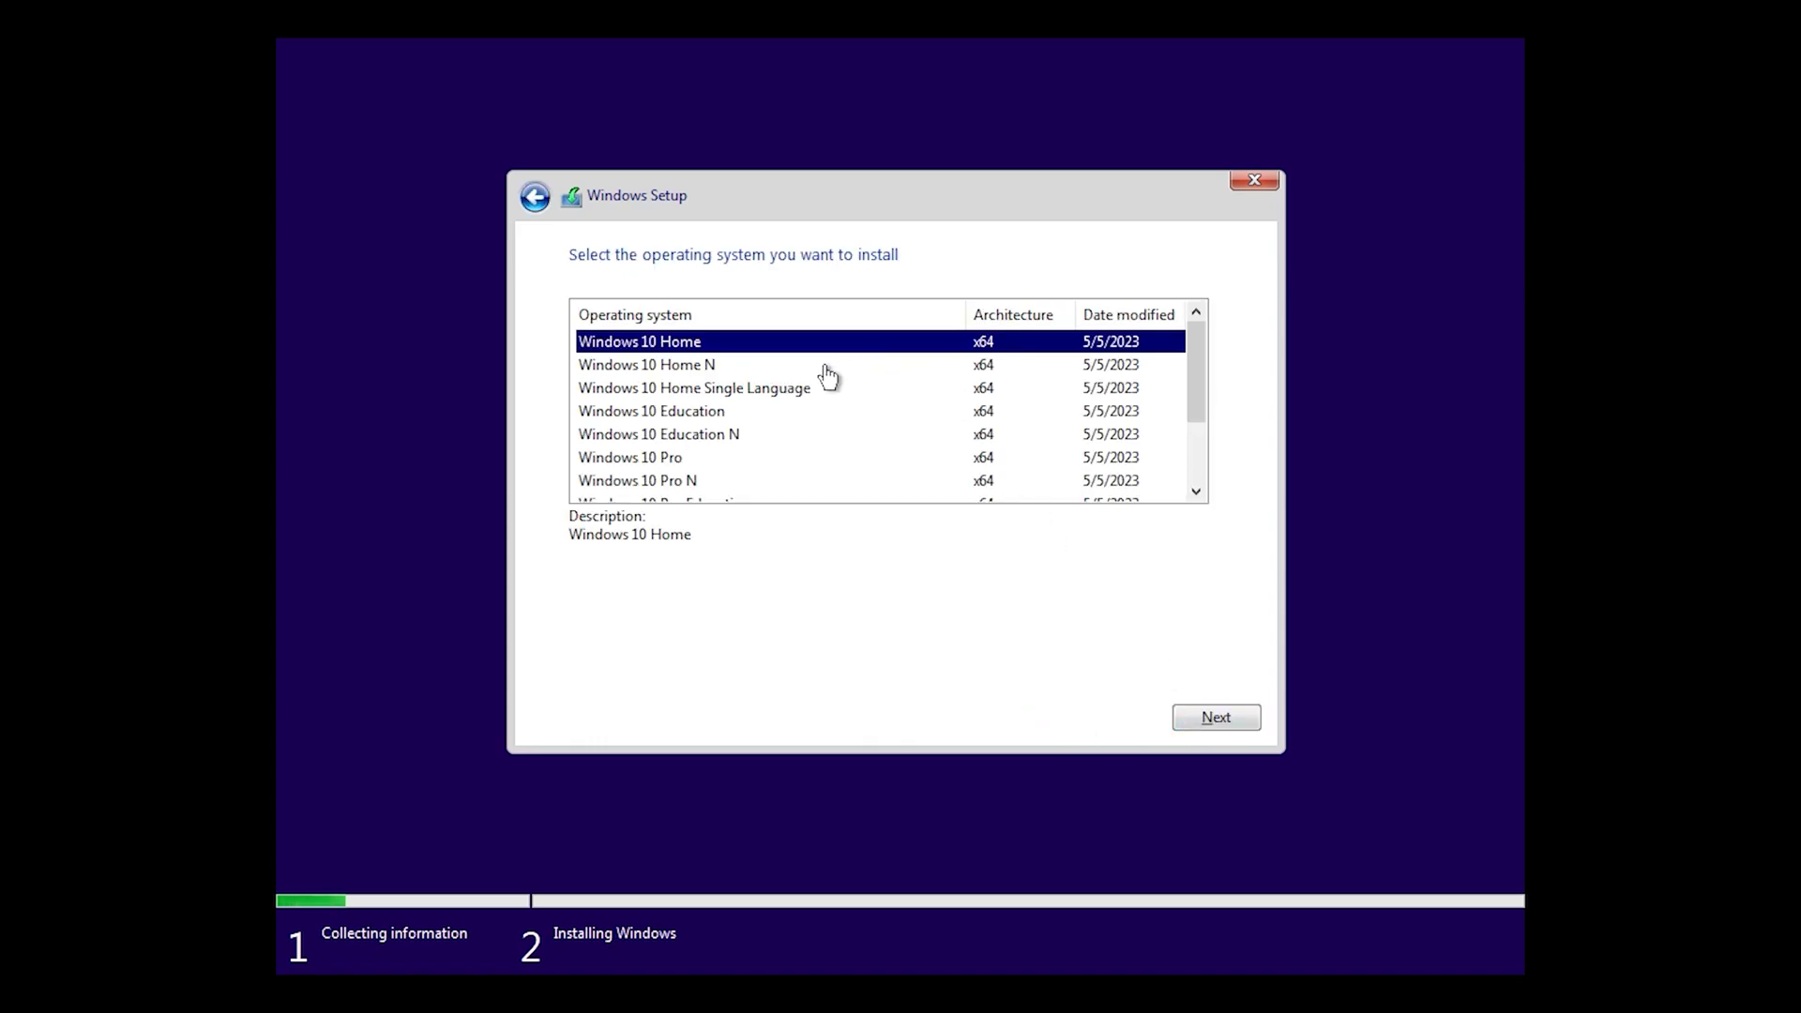
# - Select Windows 10 Pro as the edition and accept the license terms
pyautogui.moveTo(1195, 352); pyautogui.dragTo(1206, 412)
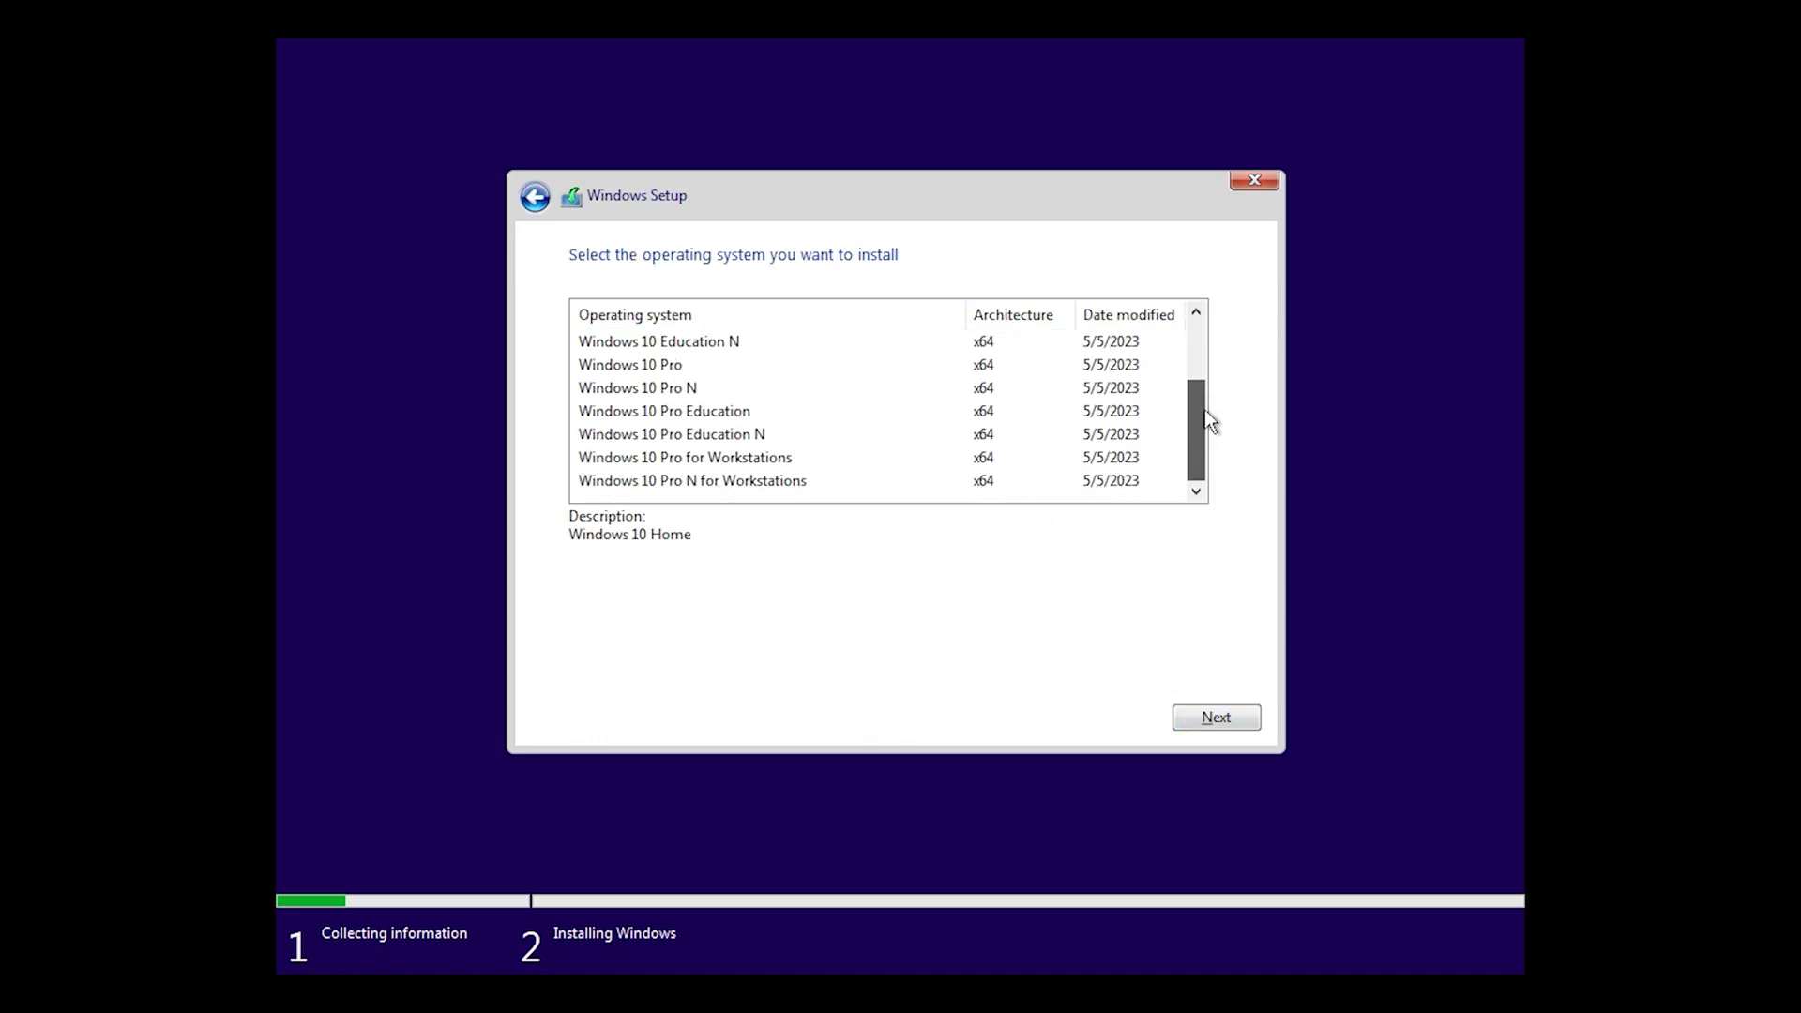
pyautogui.click(668, 369)
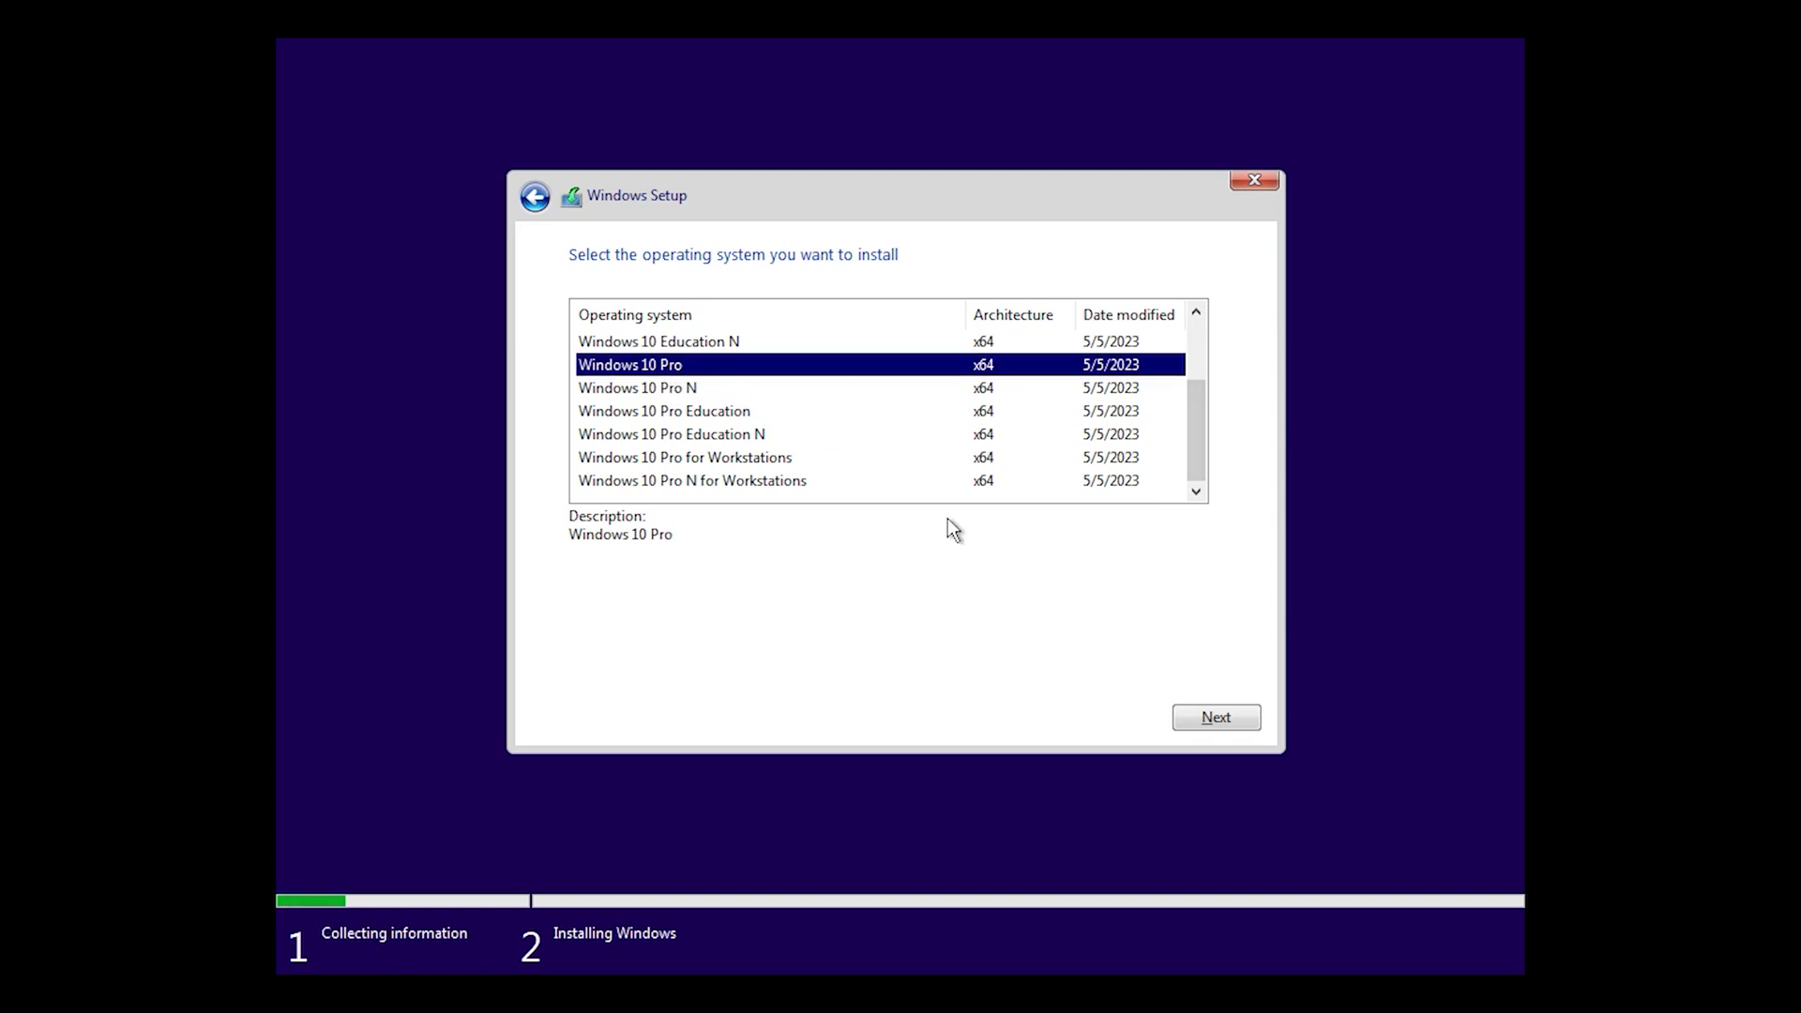
pyautogui.click(1191, 713)
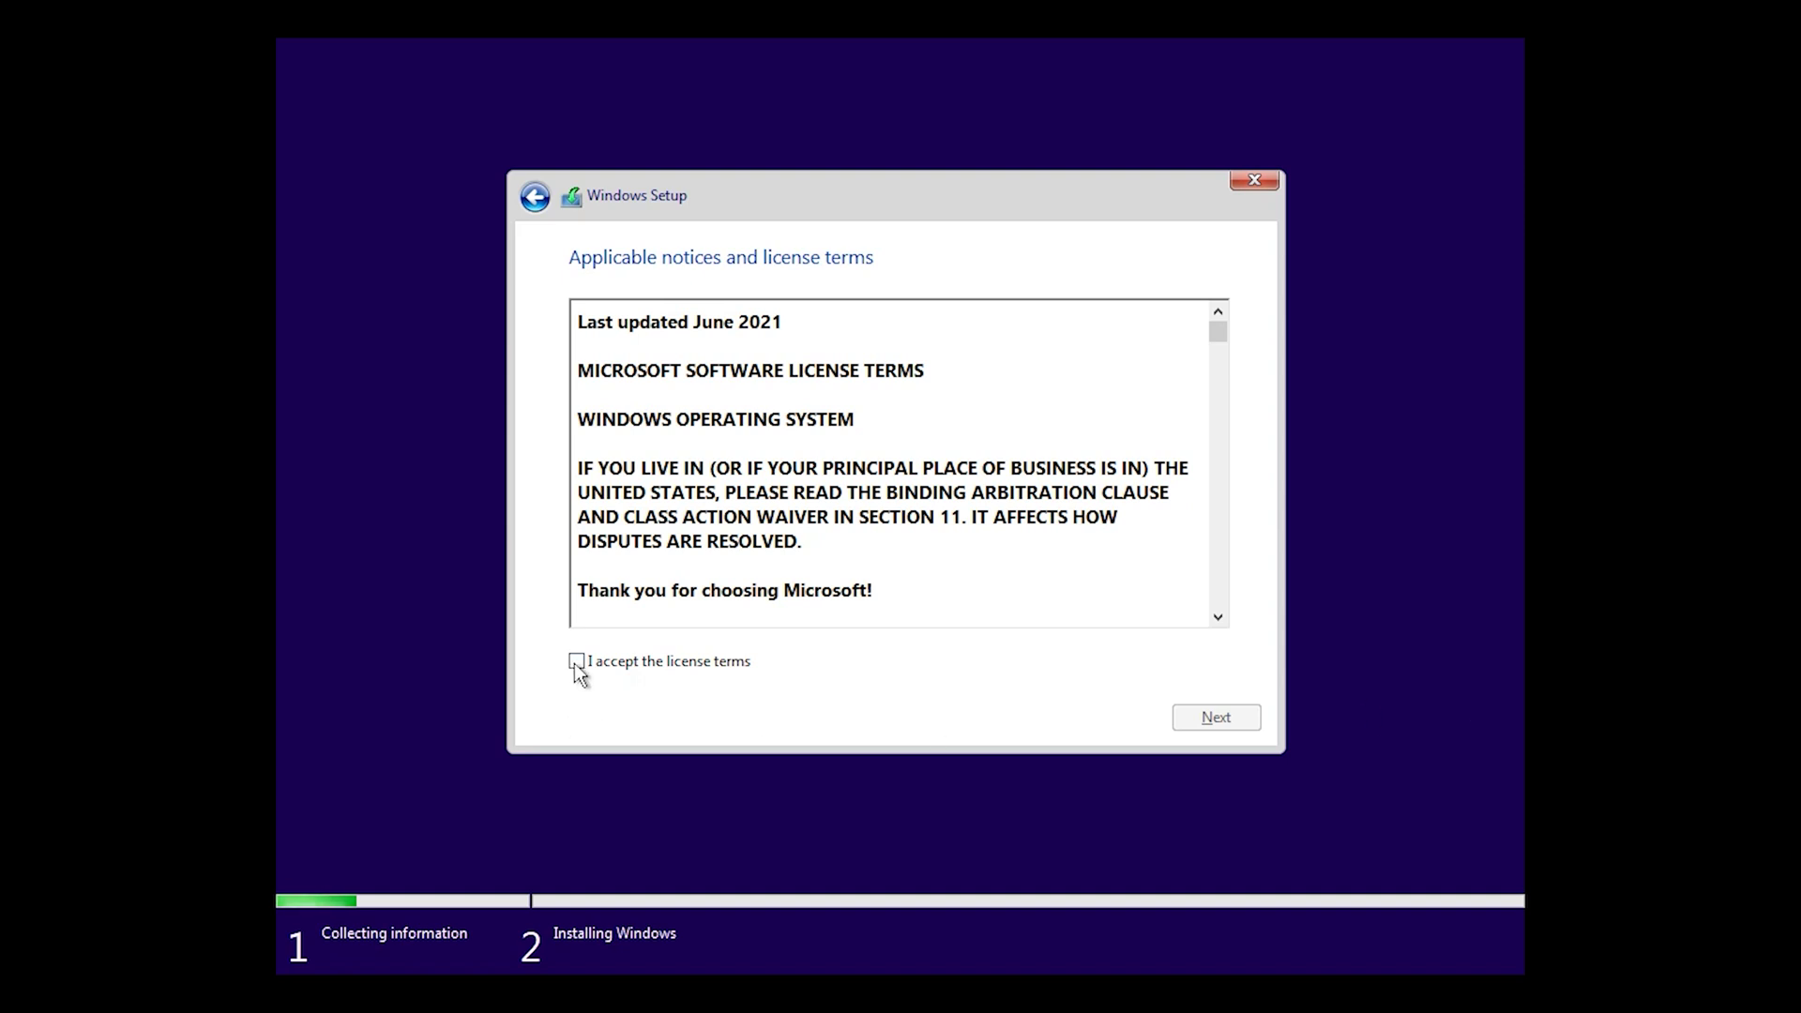
pyautogui.click(576, 661)
pyautogui.click(1224, 717)
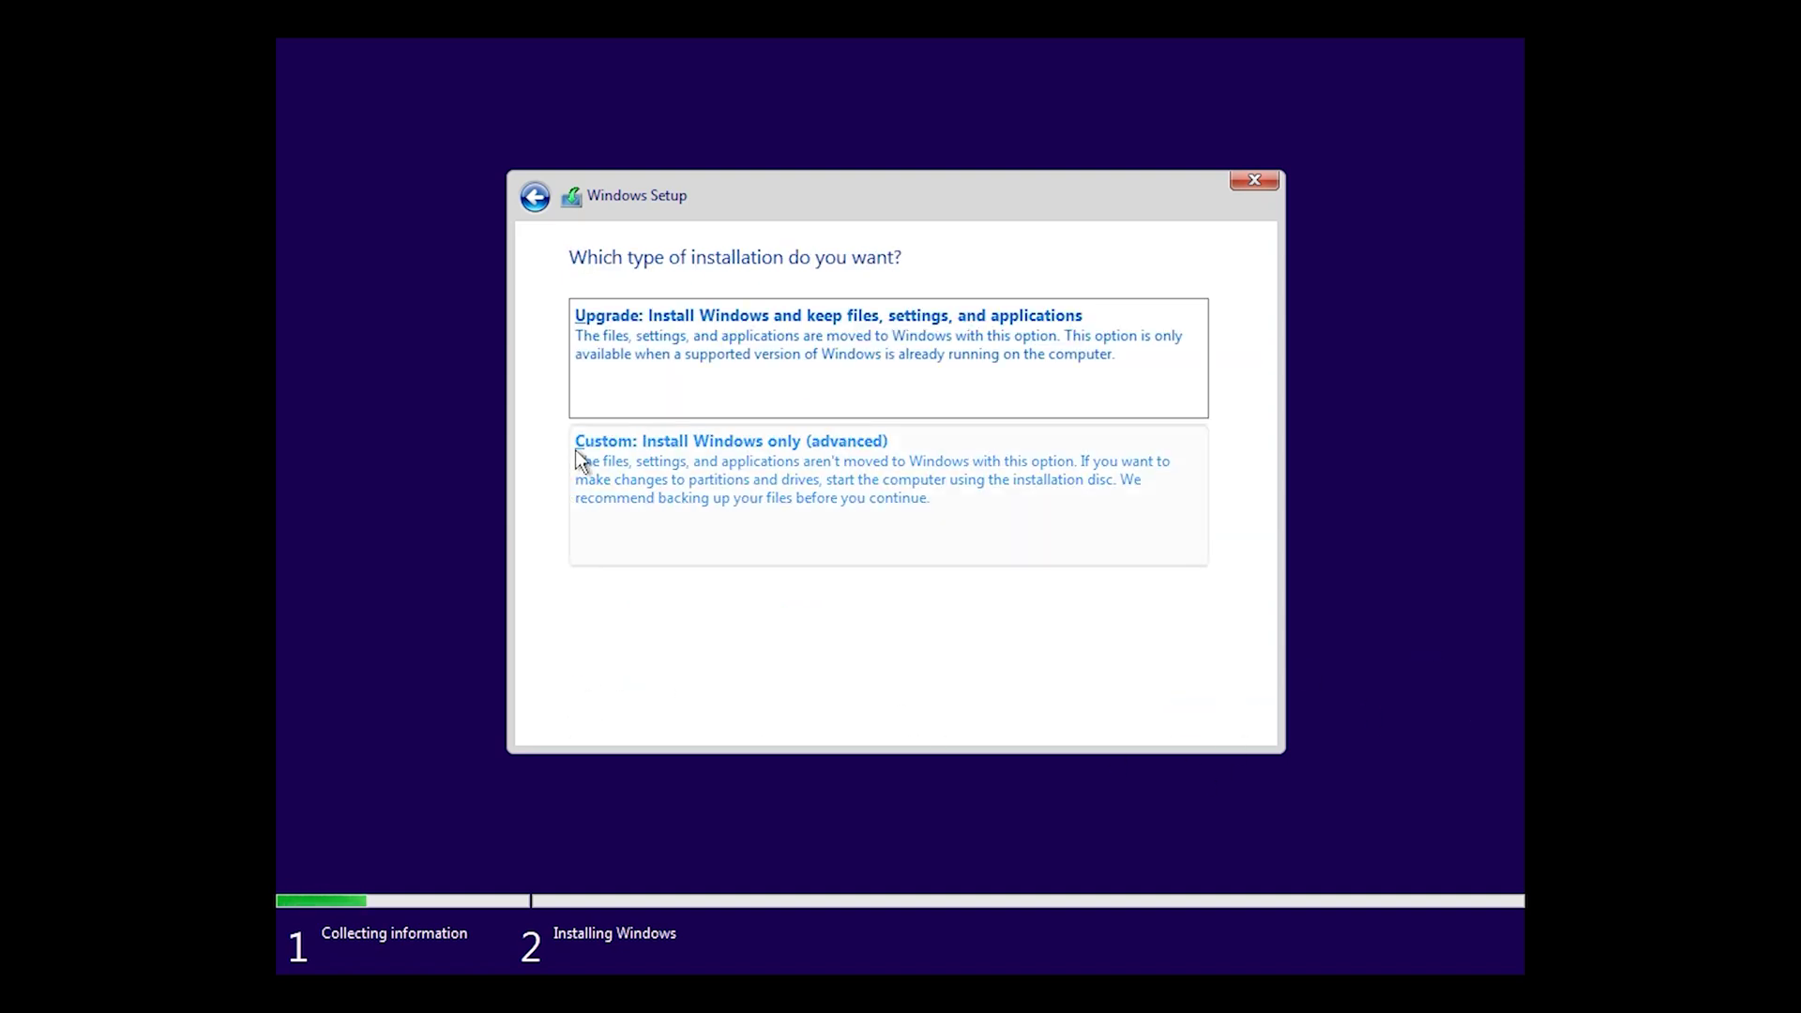
# - Choose a custom install, format Drive 1 Partition 4, and start installing Windows onto it
pyautogui.click(780, 446)
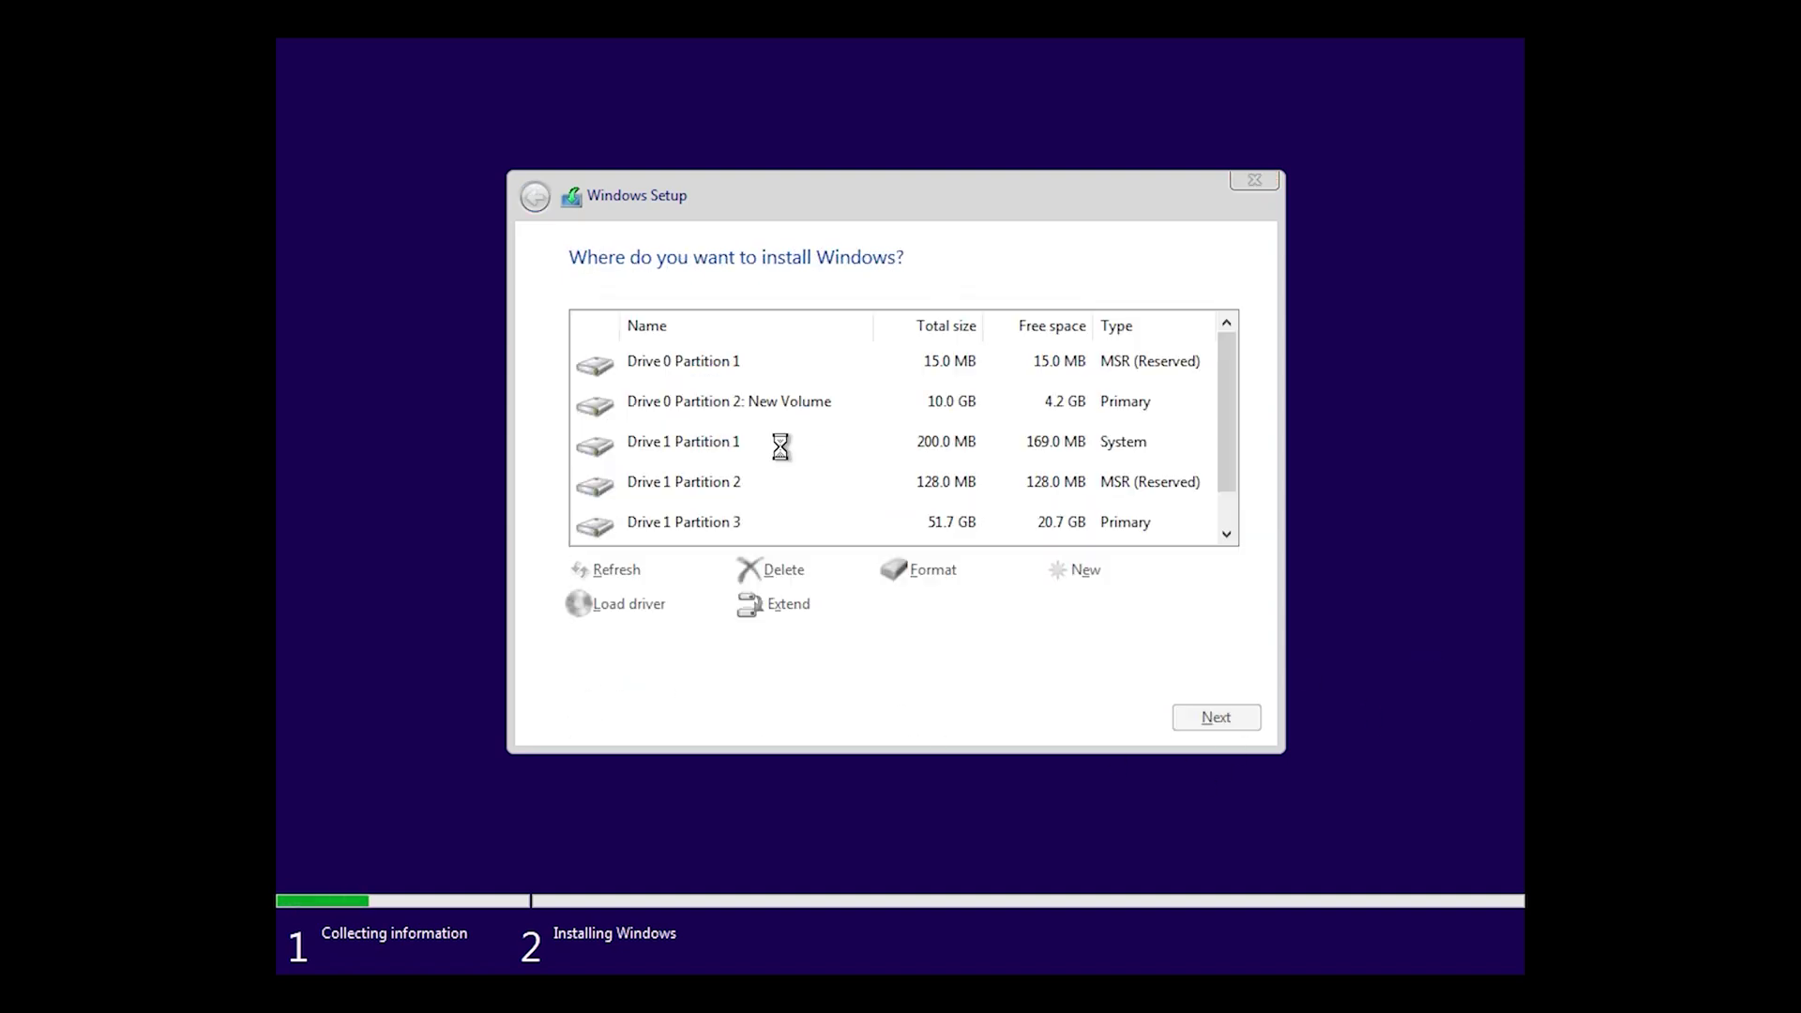
pyautogui.scroll(-1, 1194, 441)
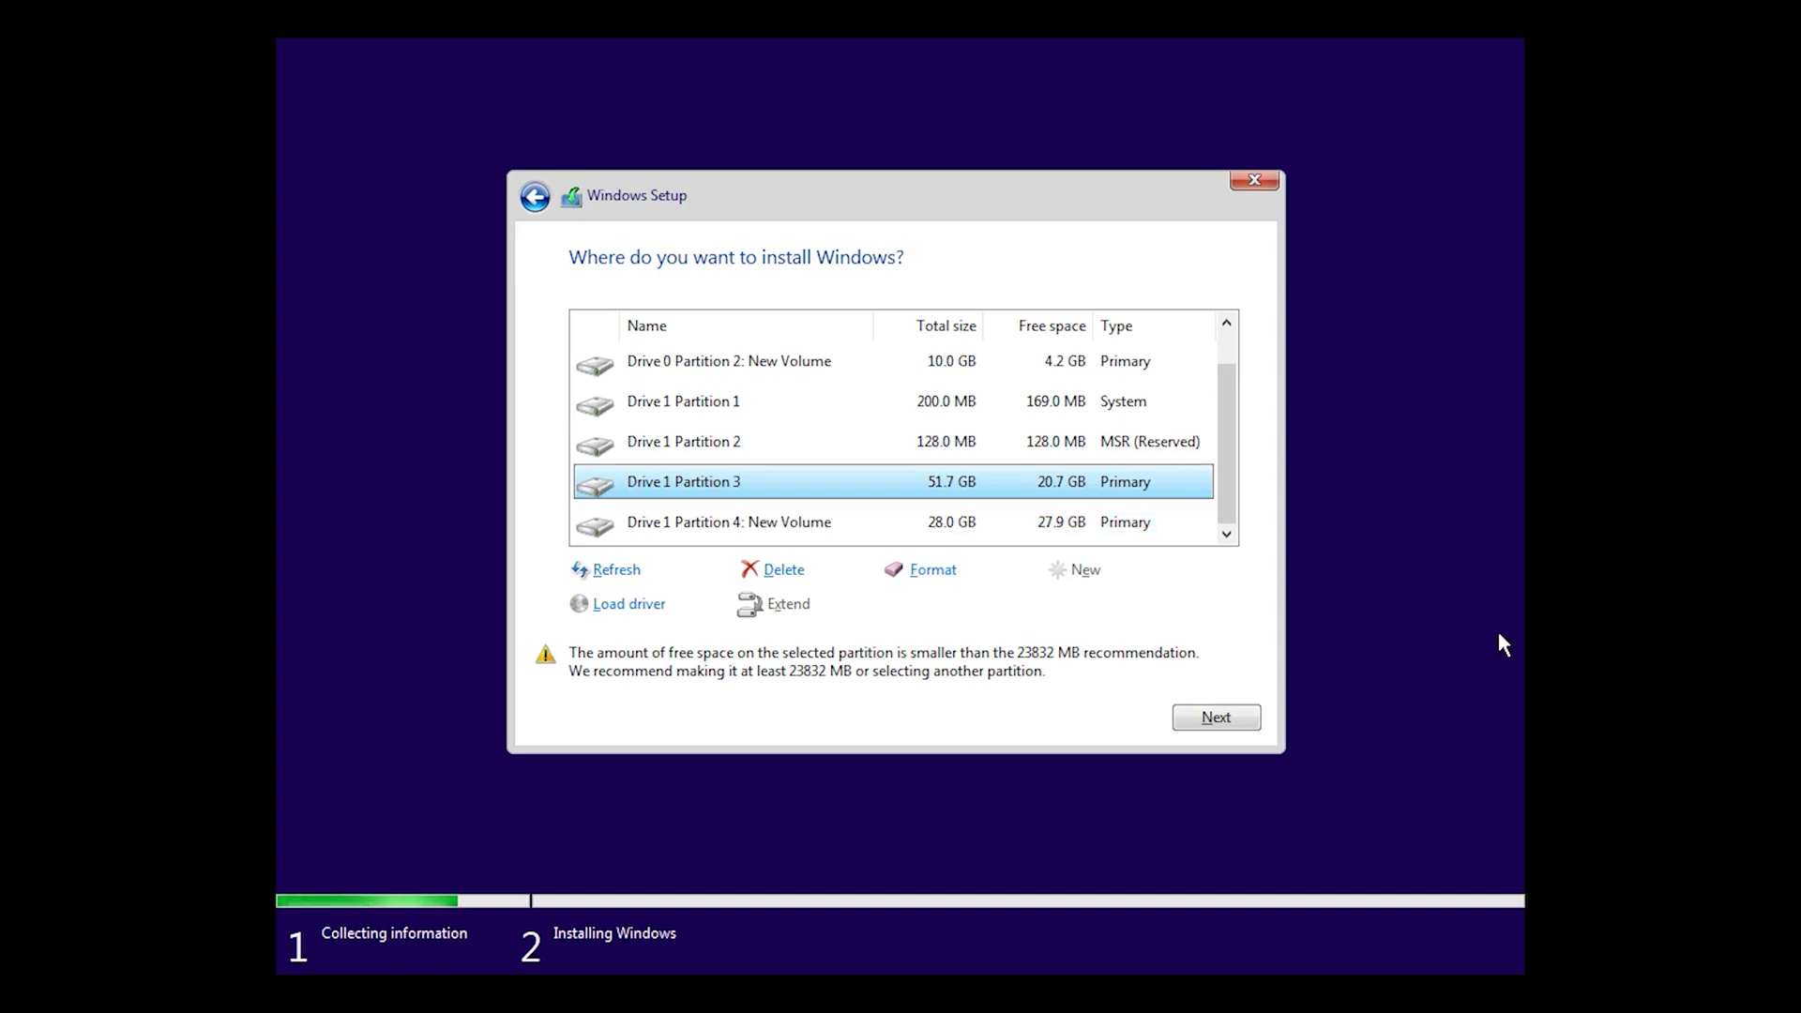
pyautogui.press('Down')
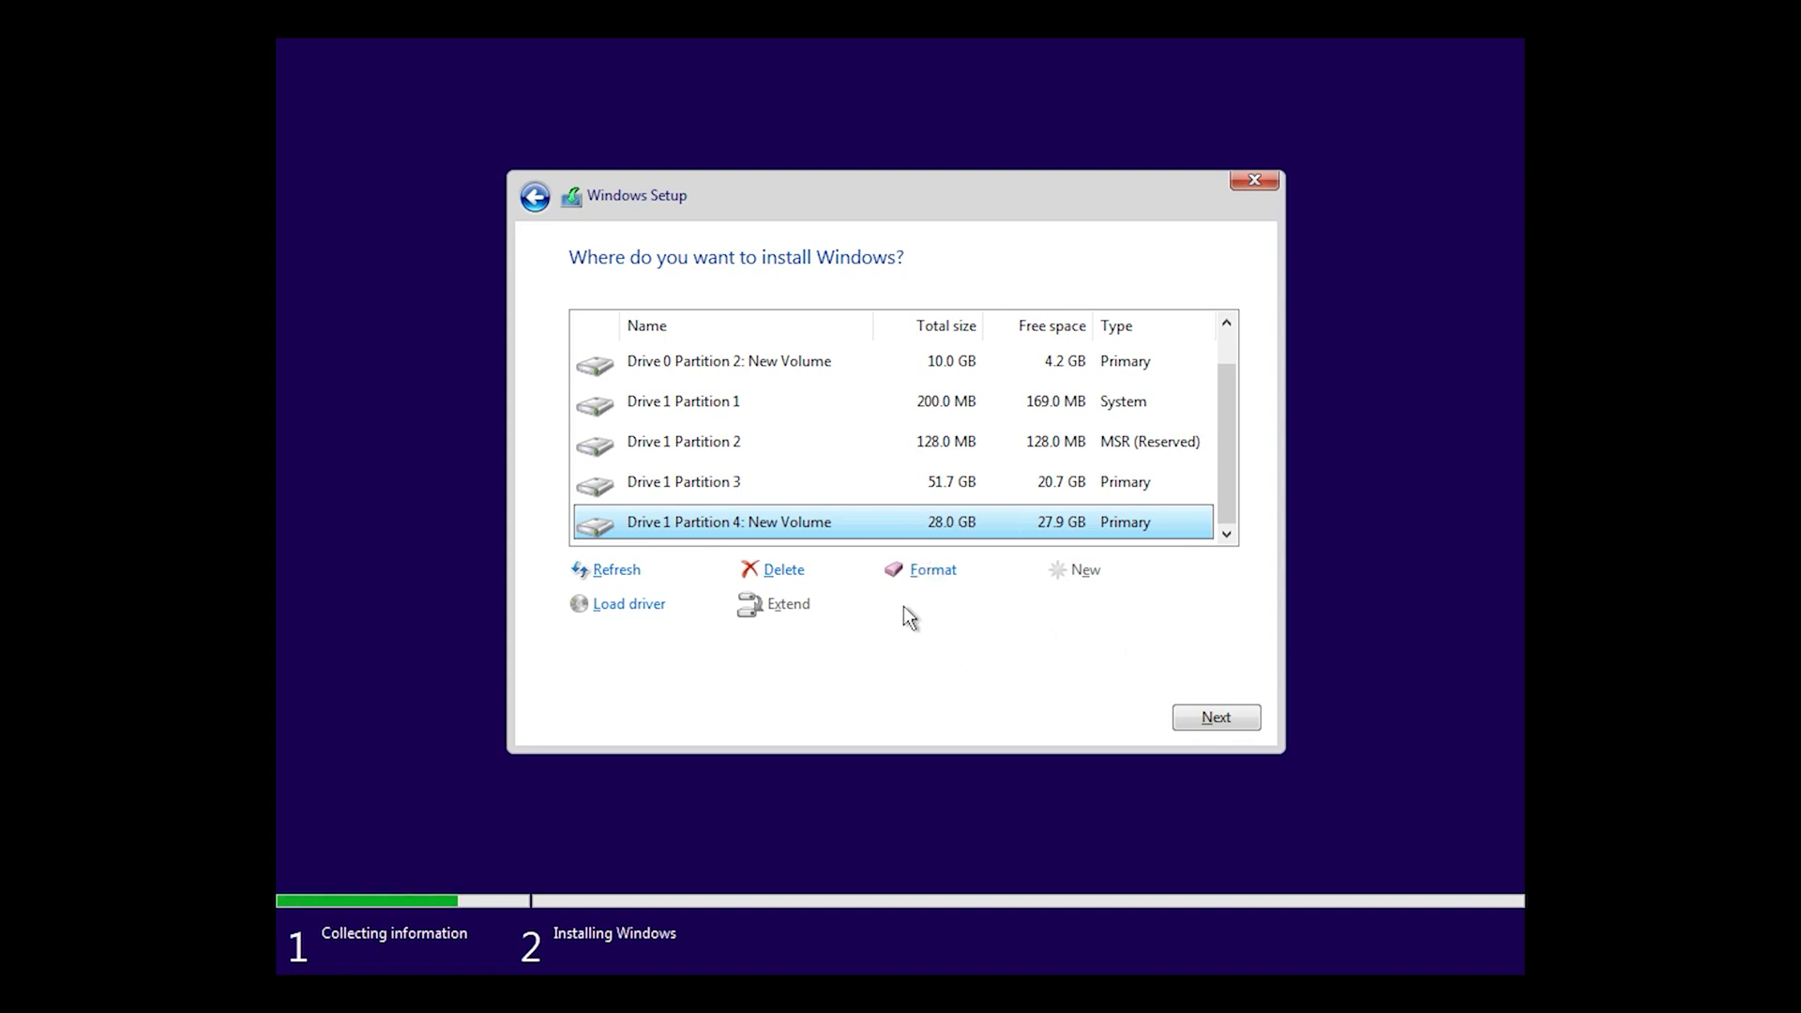
pyautogui.click(928, 574)
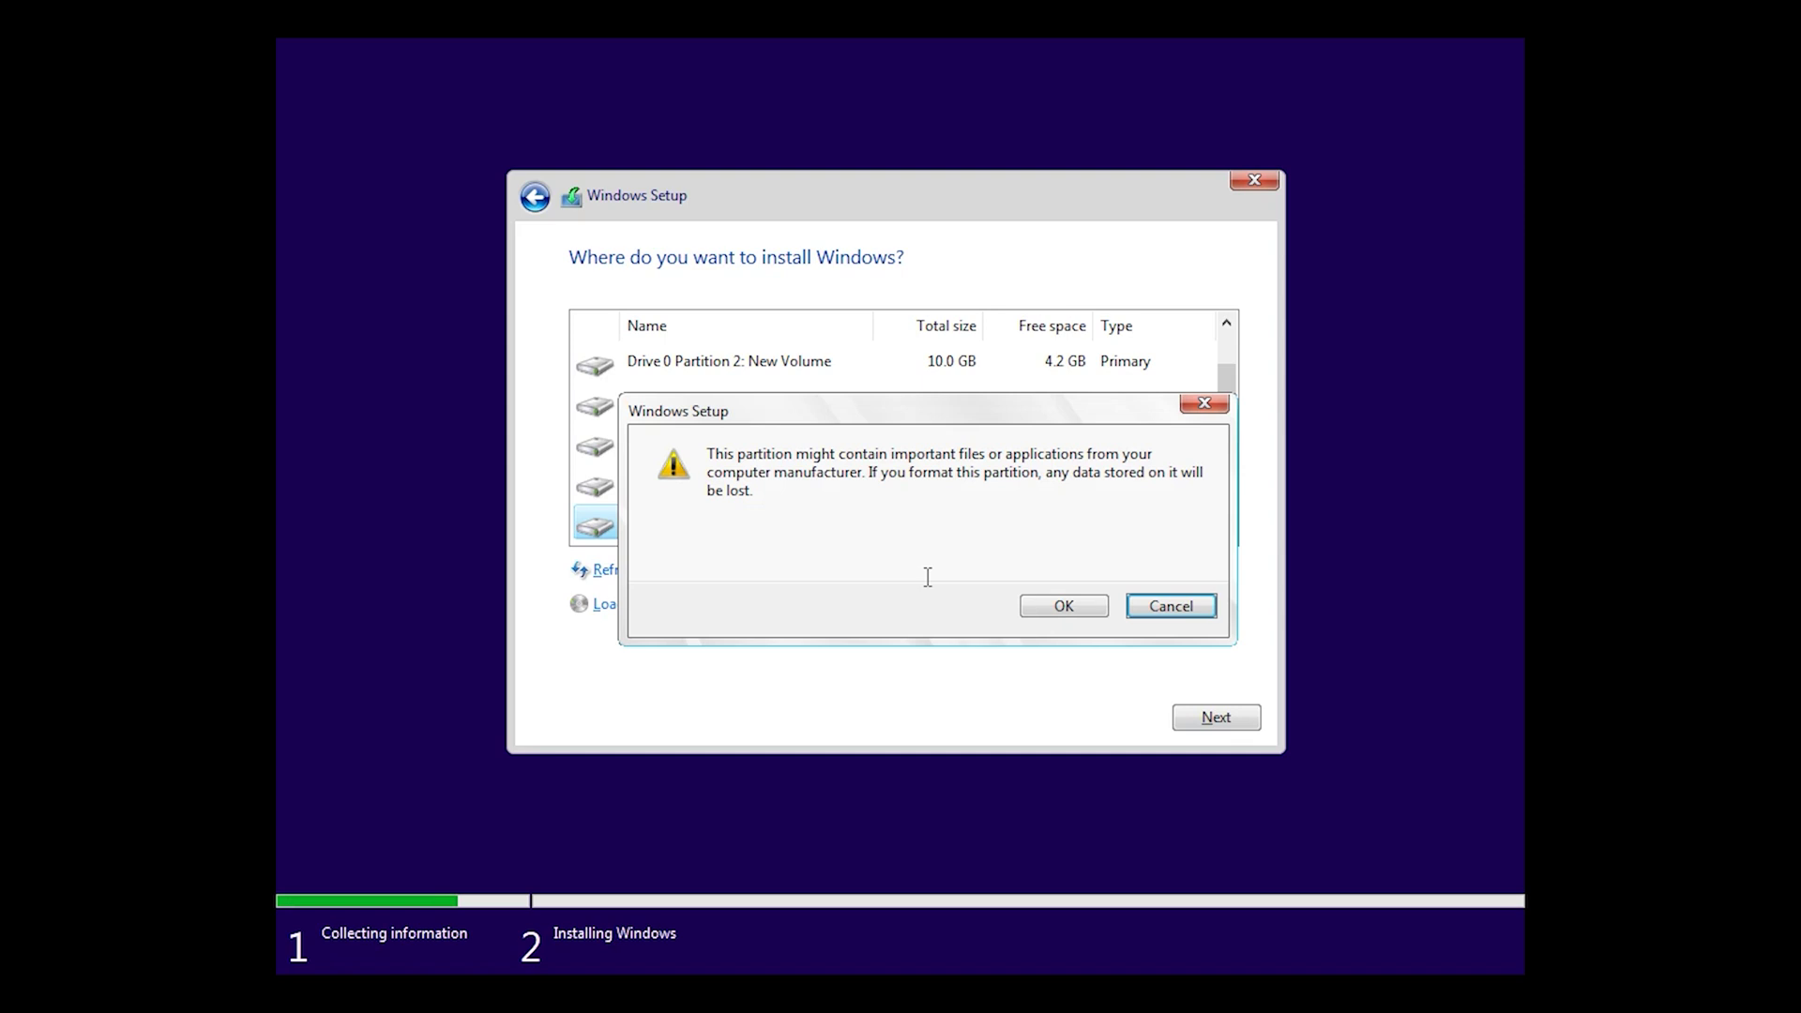
pyautogui.click(1049, 609)
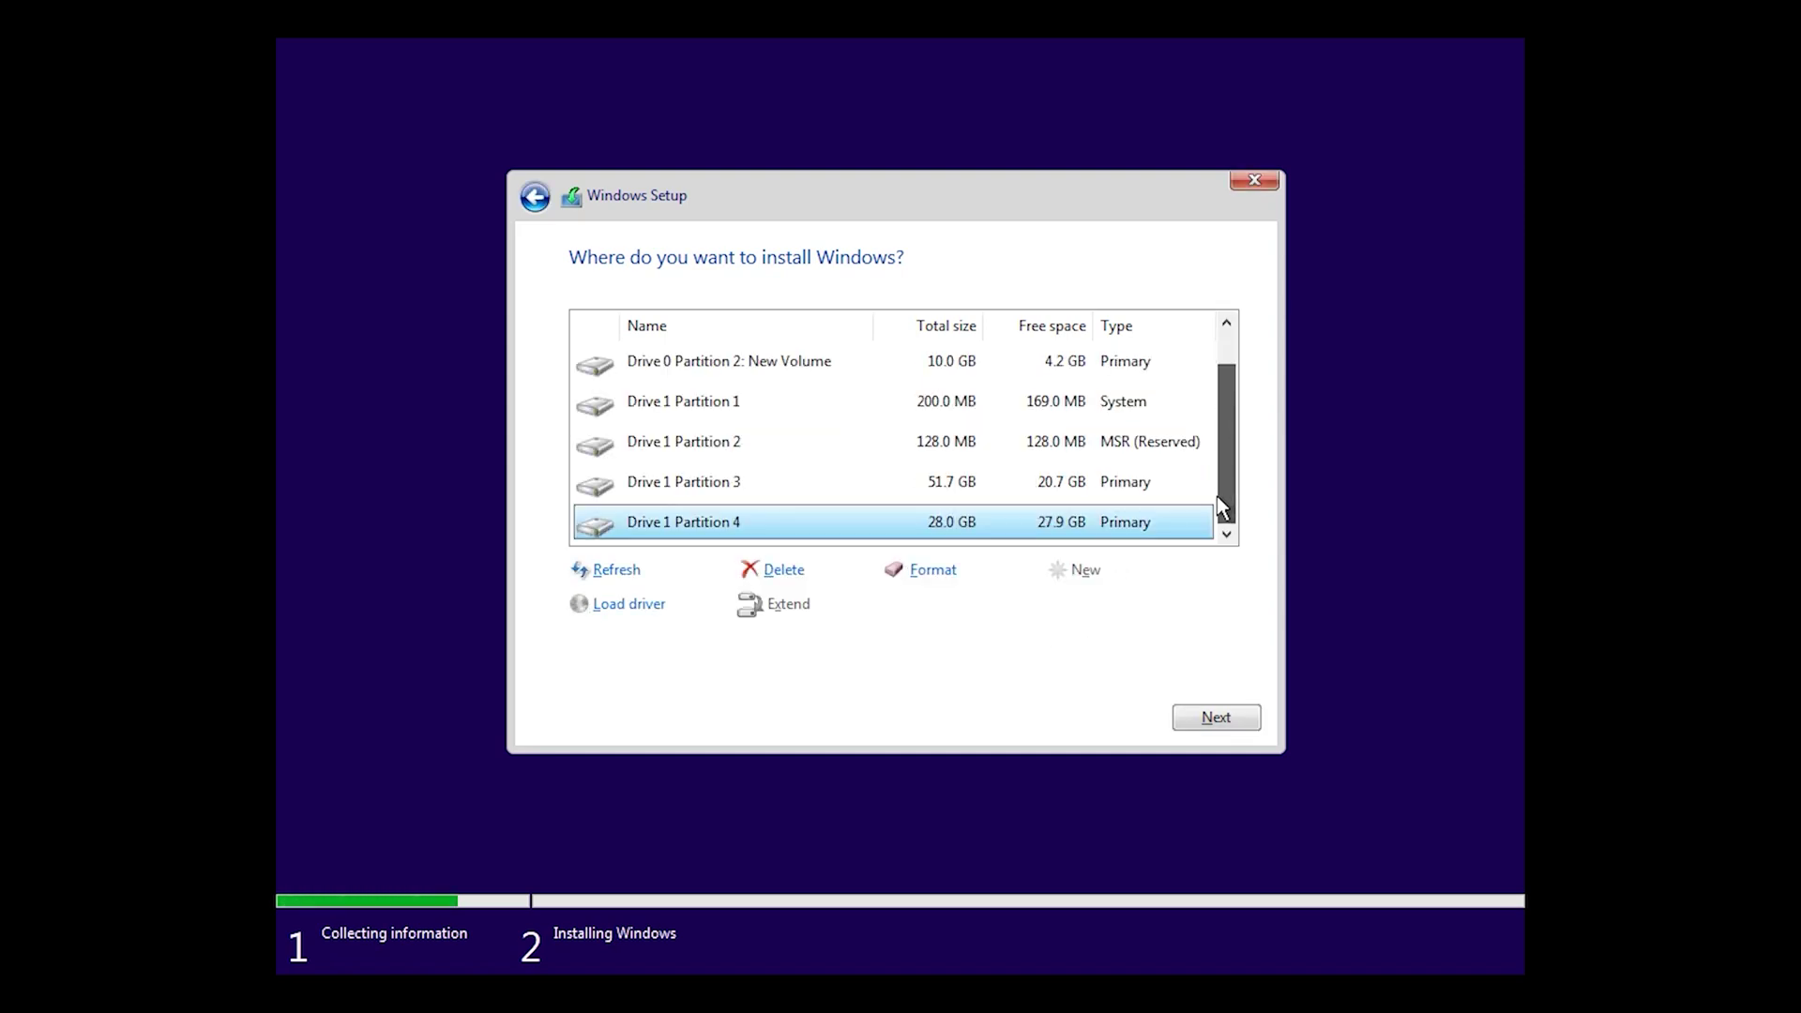
pyautogui.click(1217, 716)
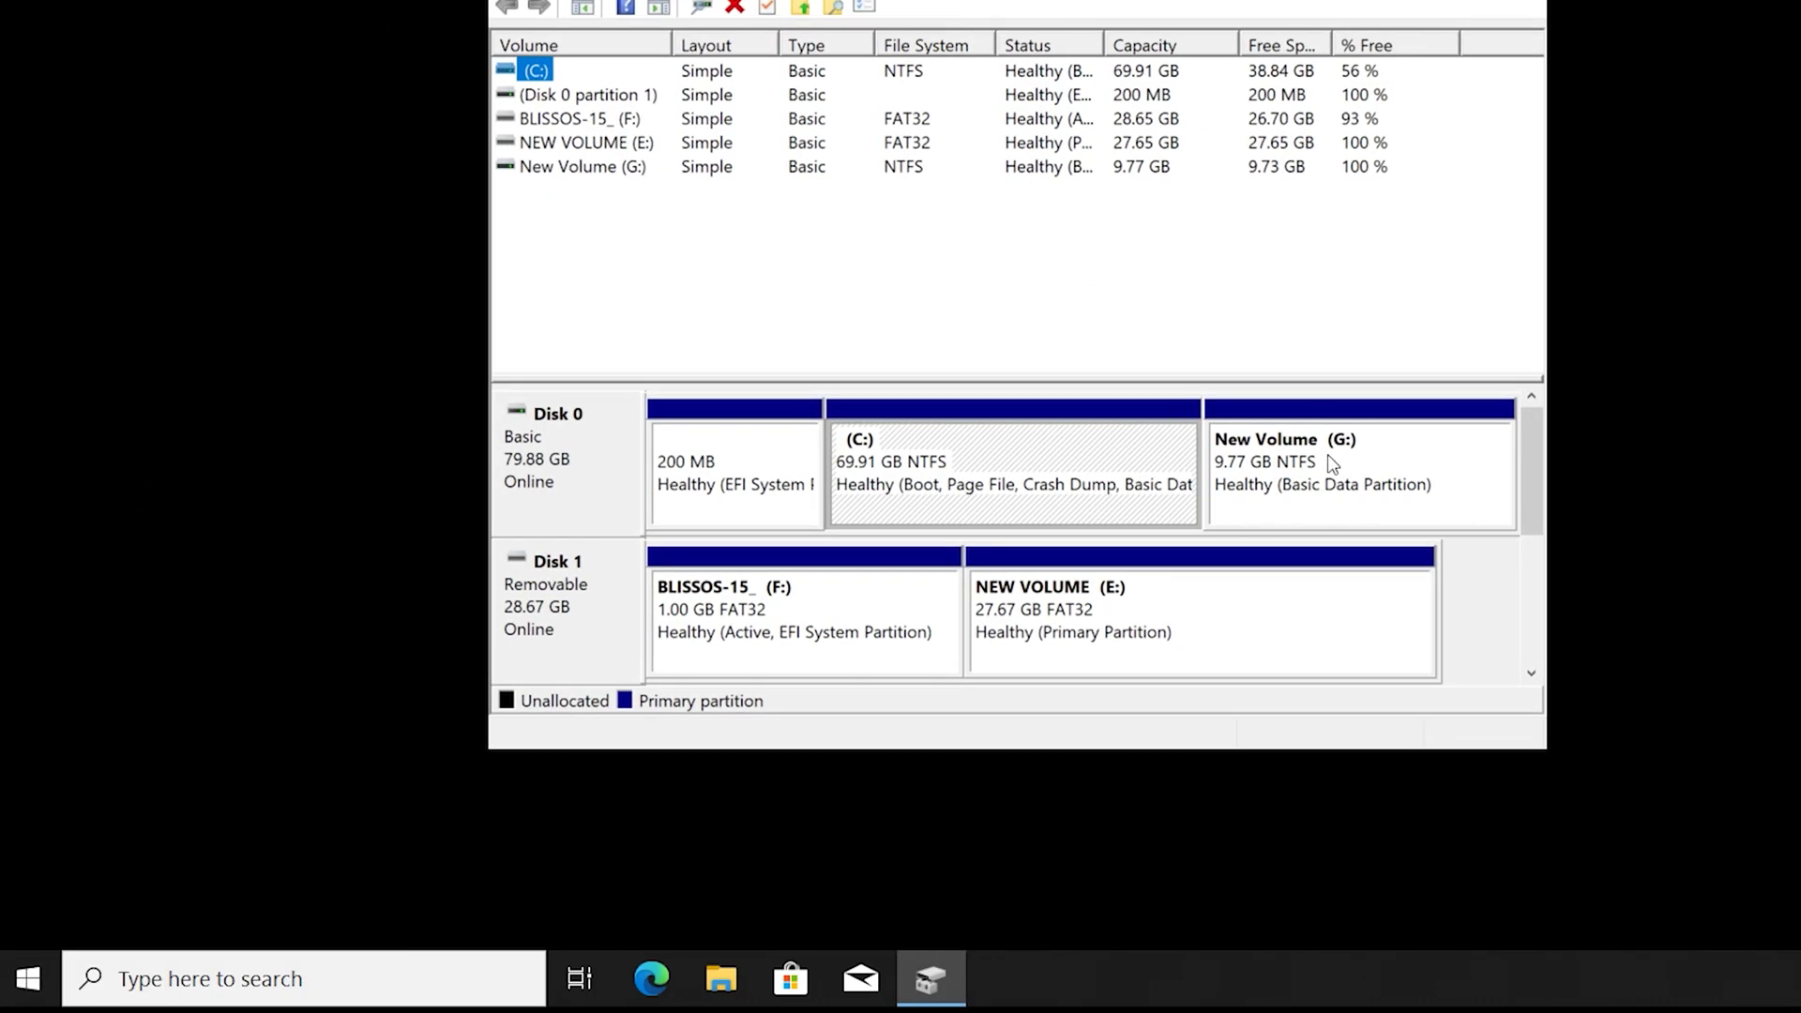
# - Delete the New Volume (G:) partition in Disk Management
pyautogui.rightClick(1254, 444)
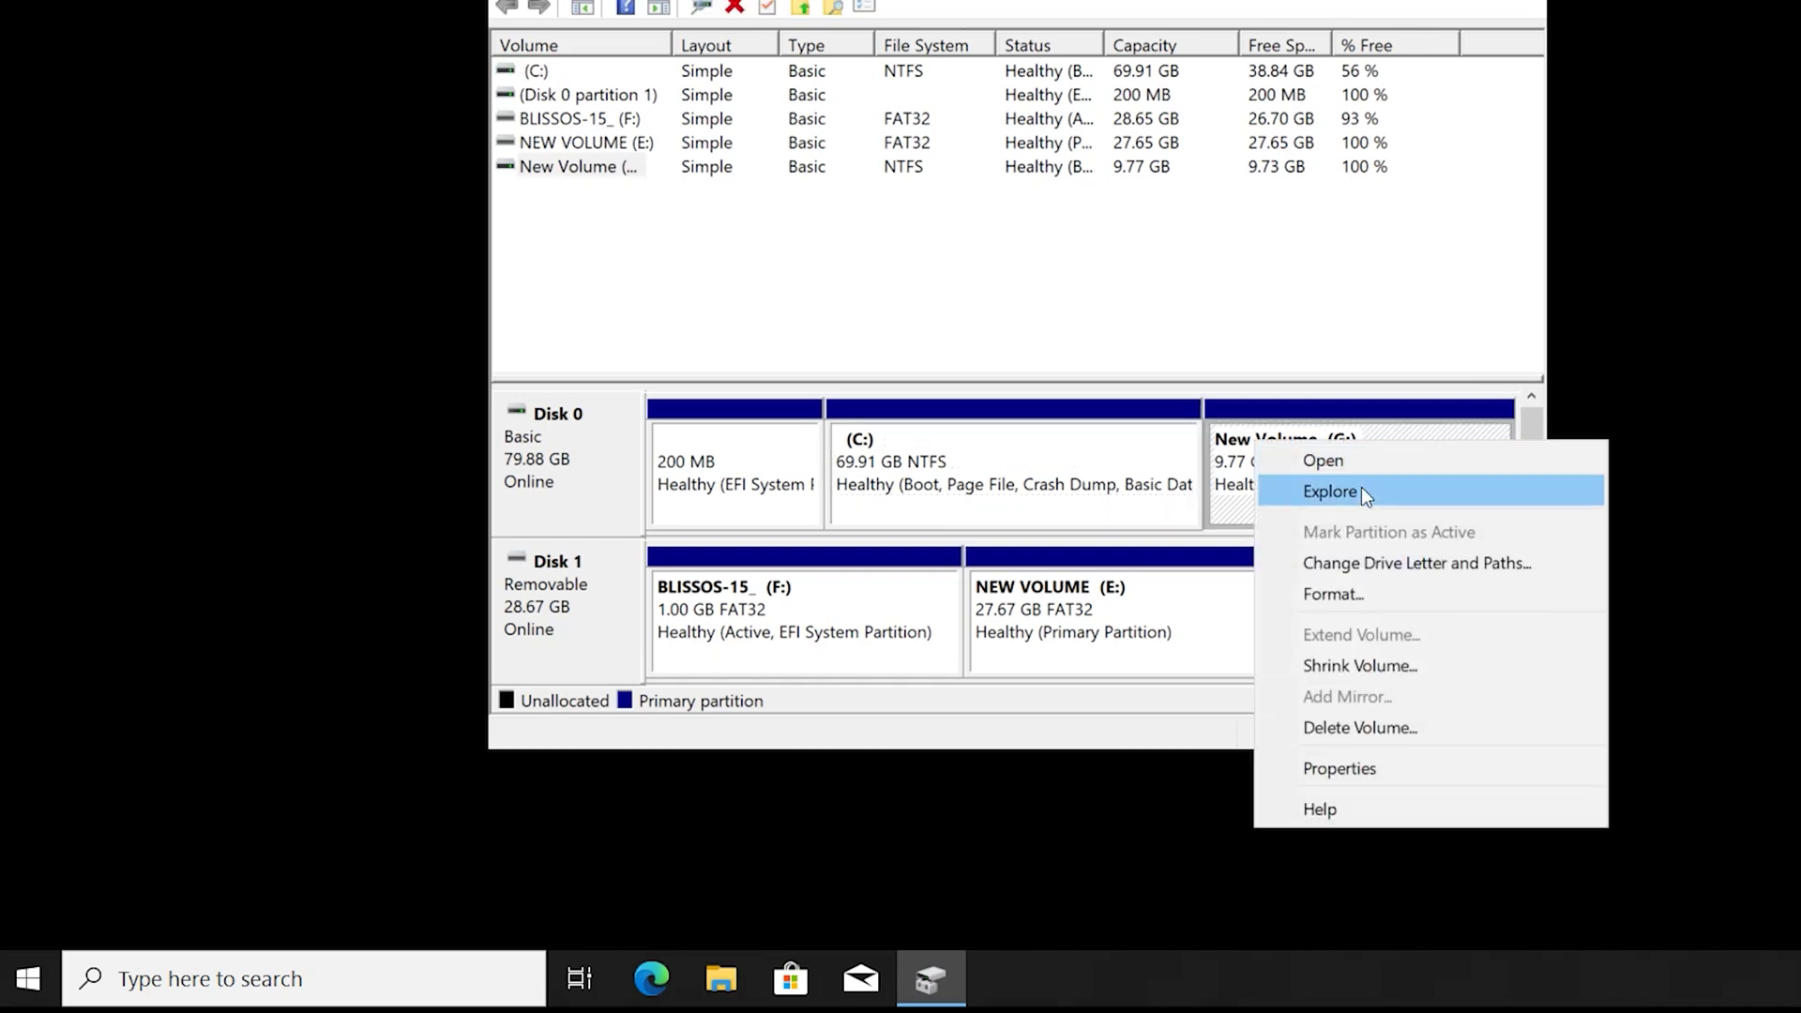
pyautogui.click(1350, 731)
pyautogui.click(1185, 585)
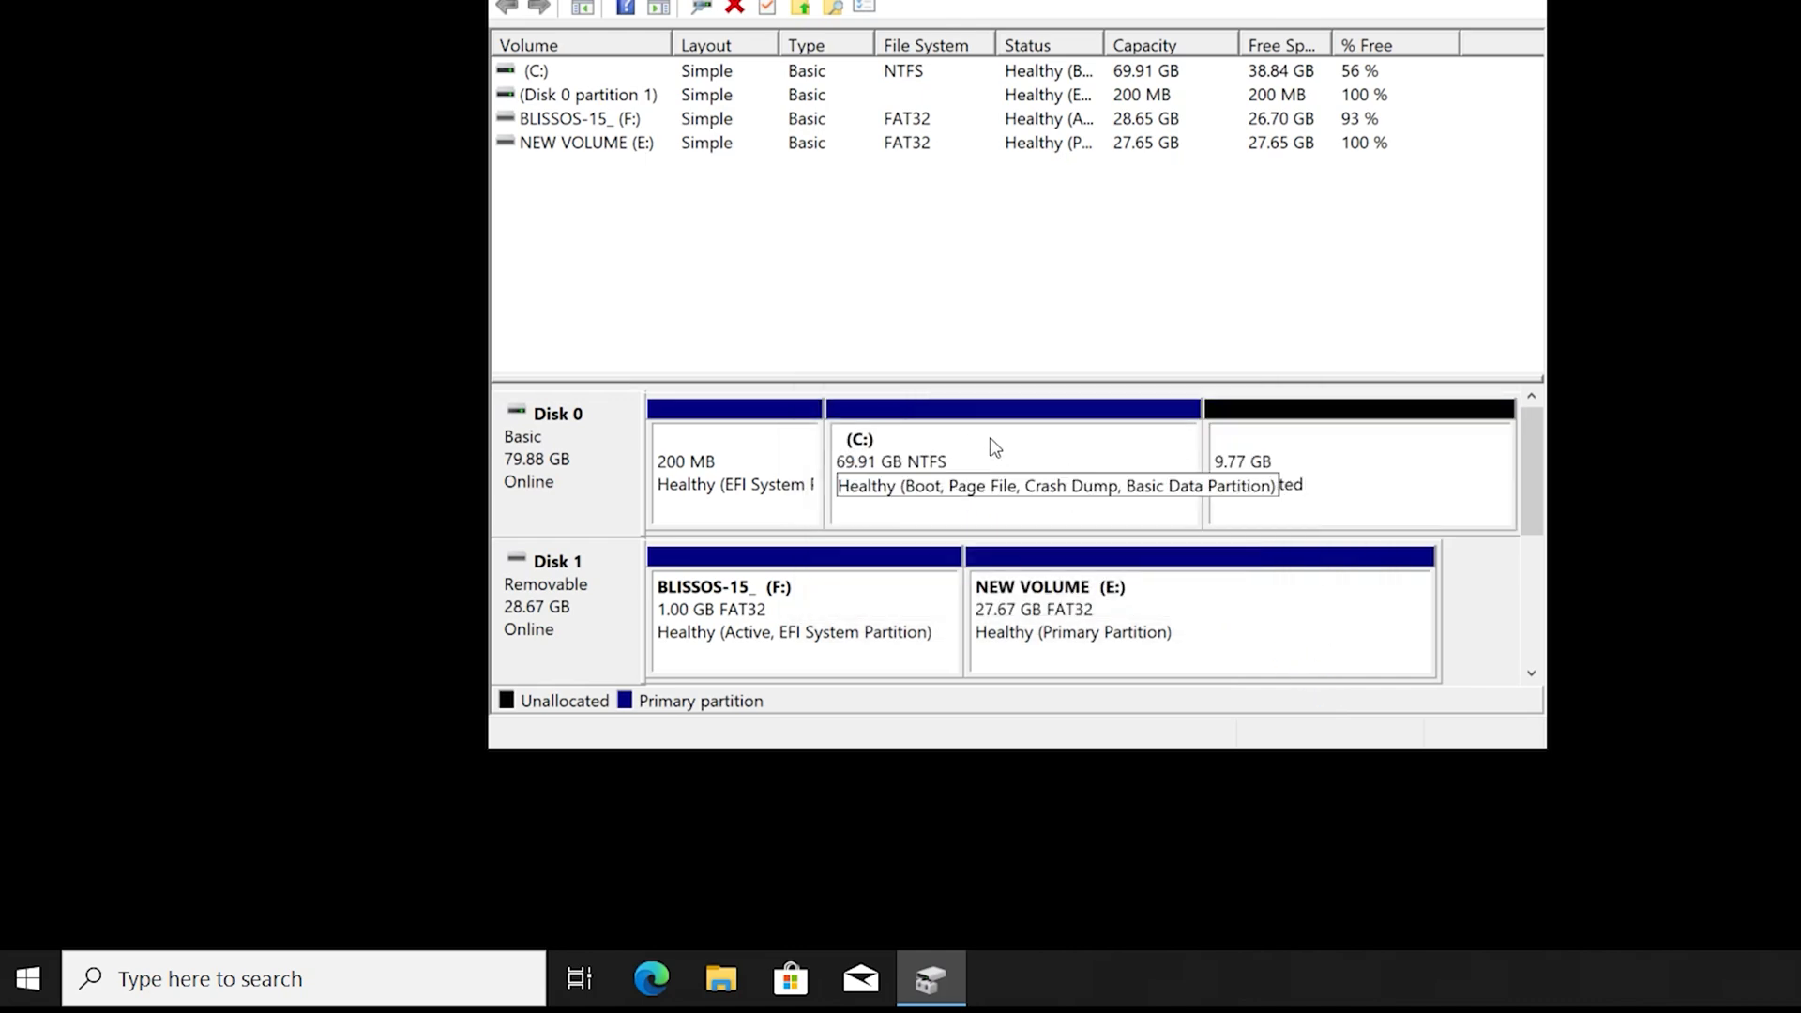
# - Extend C: by the full 10000 MB of unallocated space to reach 79.68 GB
pyautogui.rightClick(1013, 441)
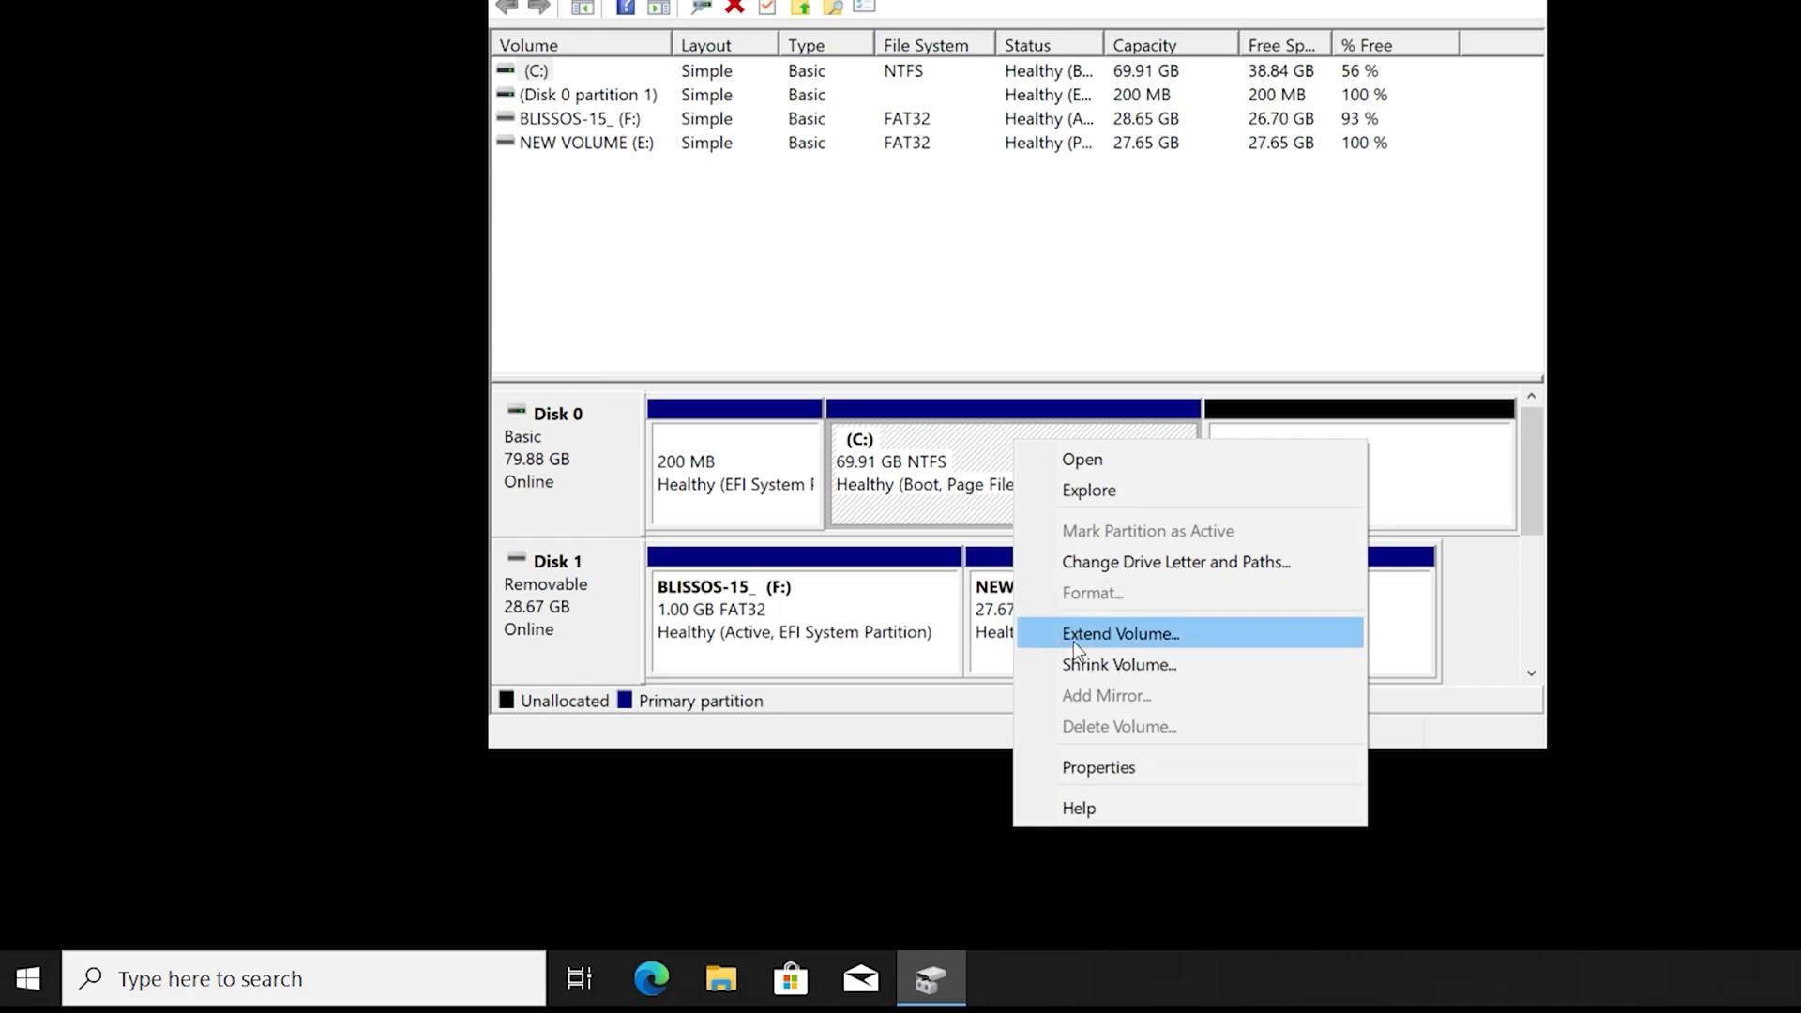
pyautogui.click(1124, 634)
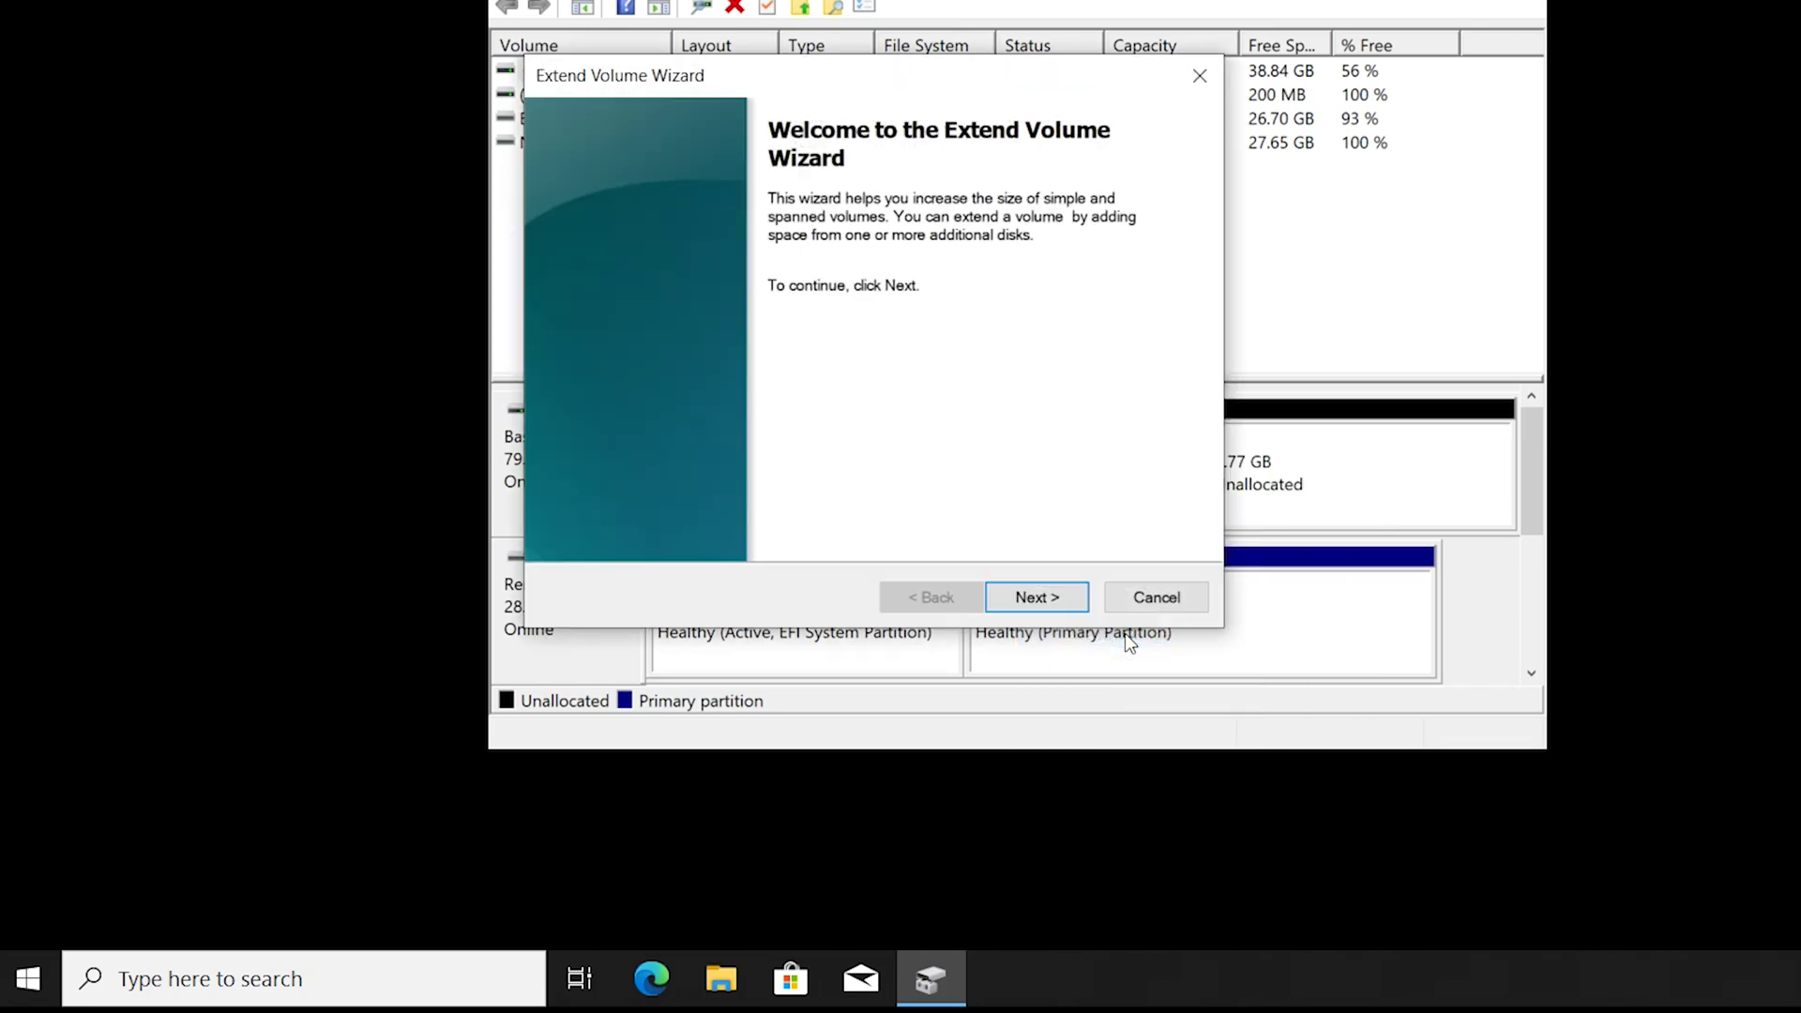
pyautogui.click(1040, 597)
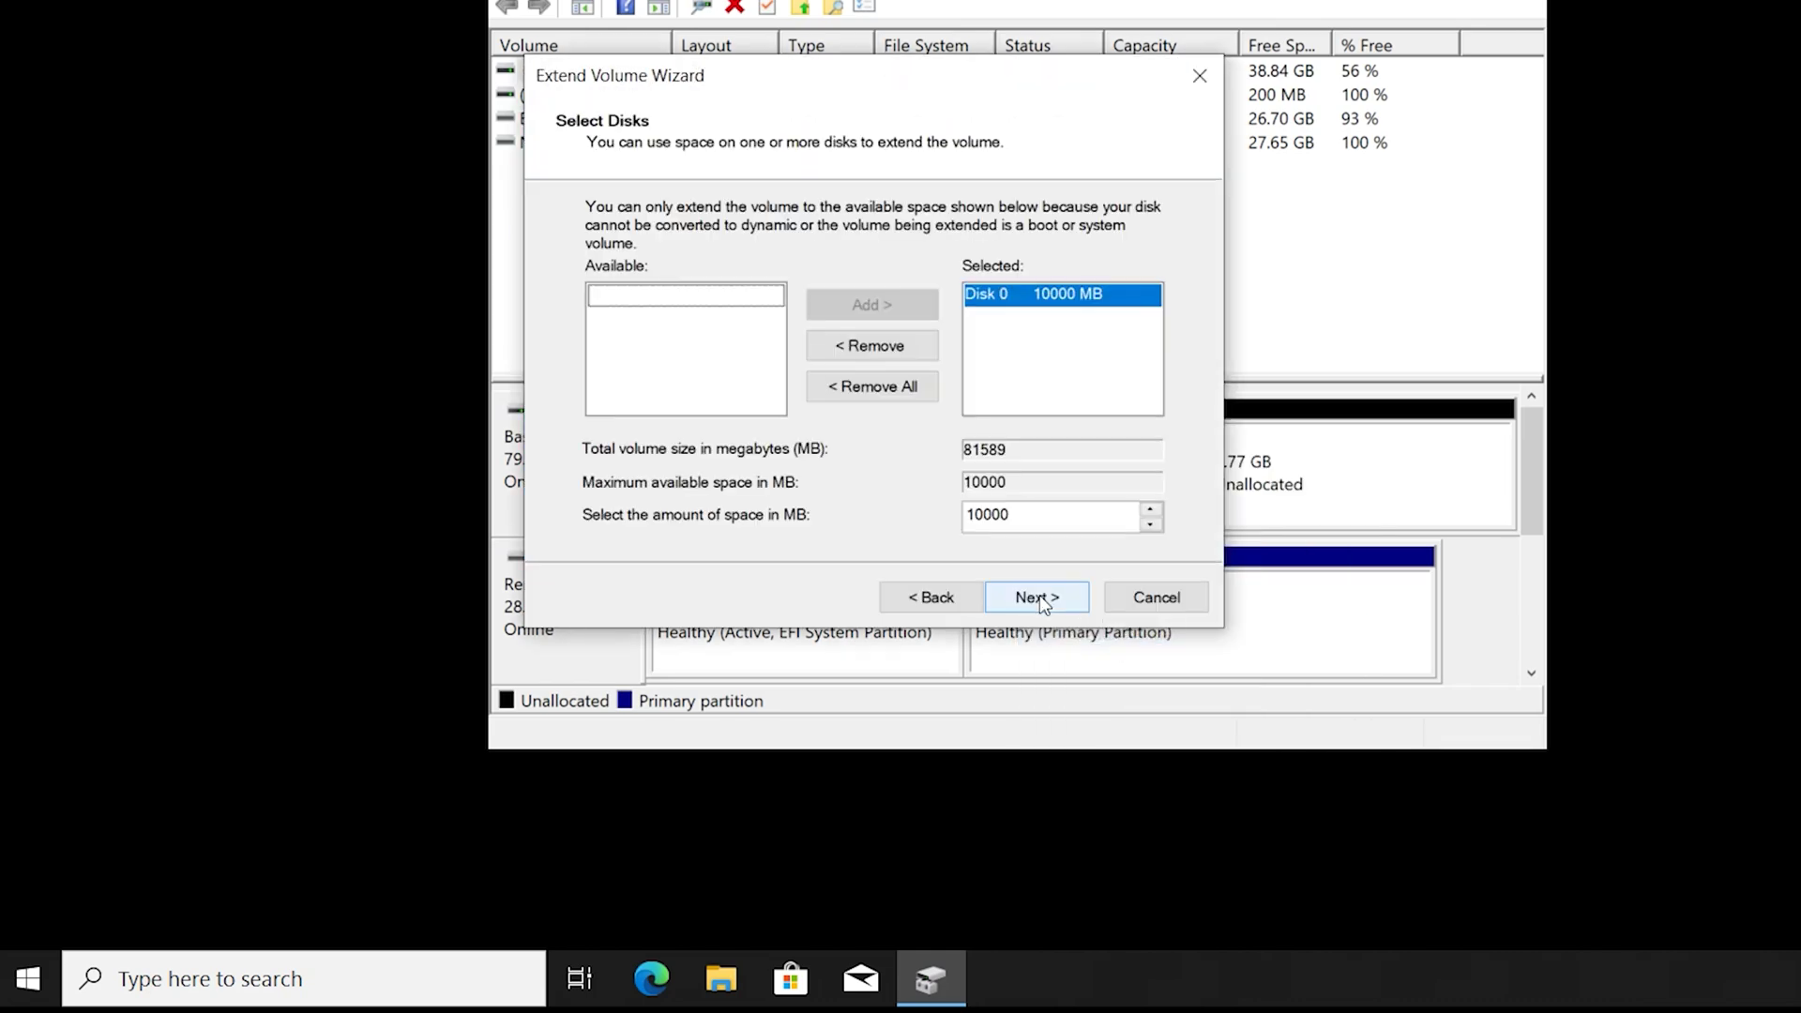
pyautogui.click(1039, 598)
pyautogui.click(1036, 597)
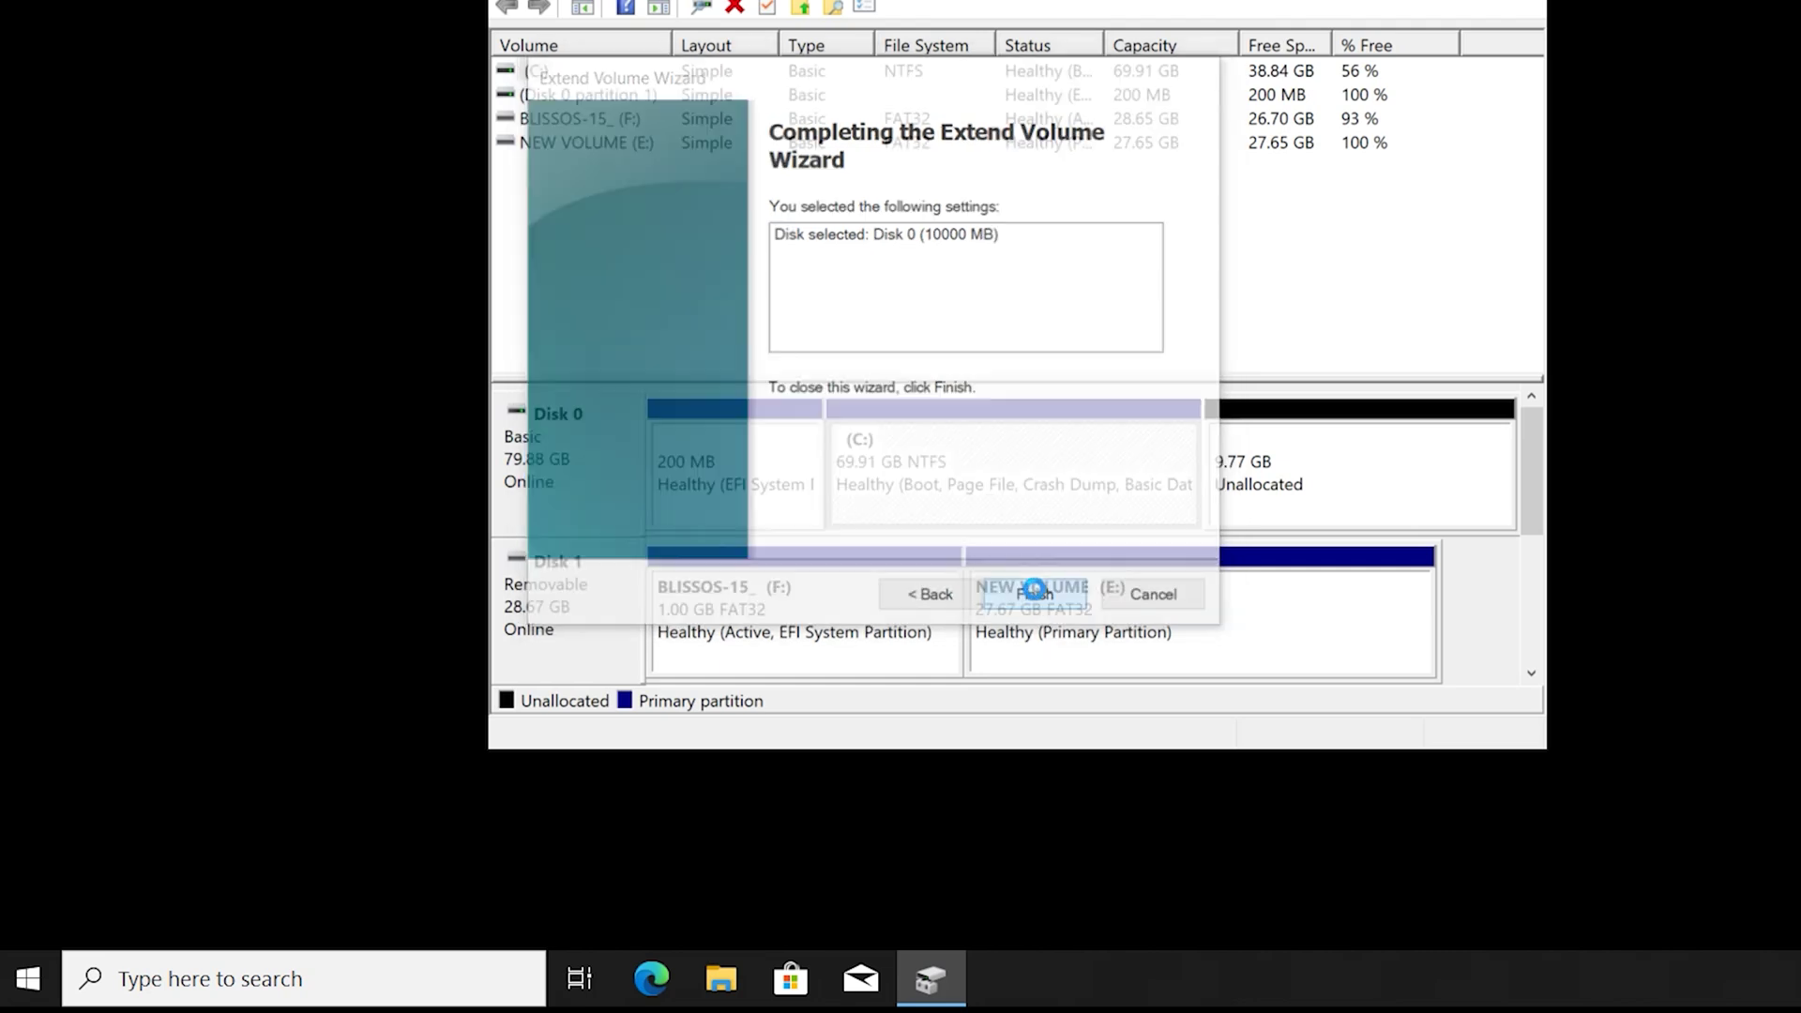